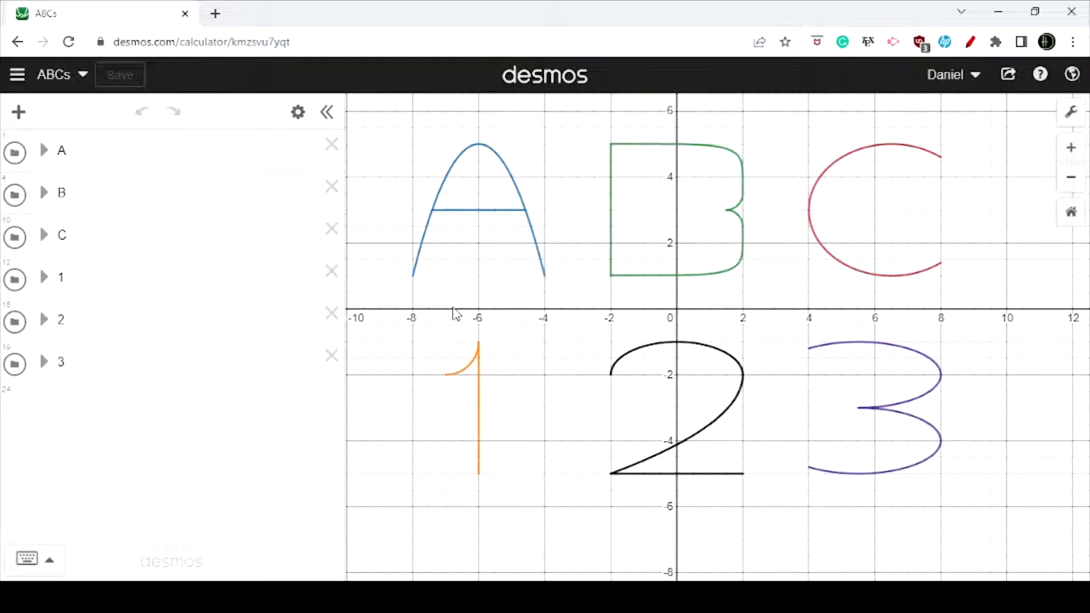
Step: Open the Desmos graphing calculator in a new browser tab and plot y=x^2
click(215, 13)
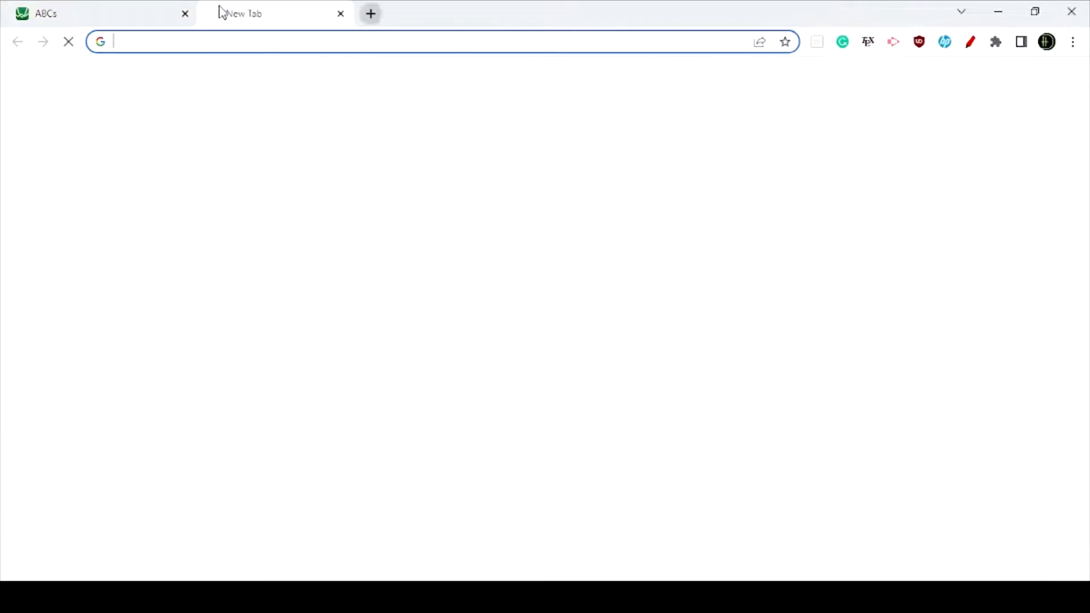
text(d)
key(Return)
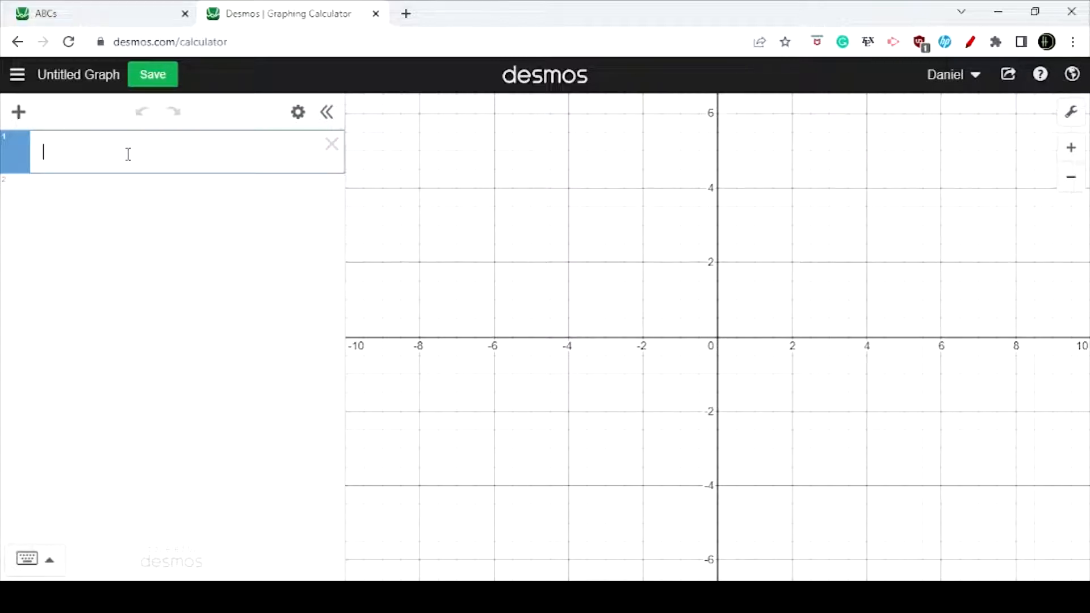
text(y=x^2)
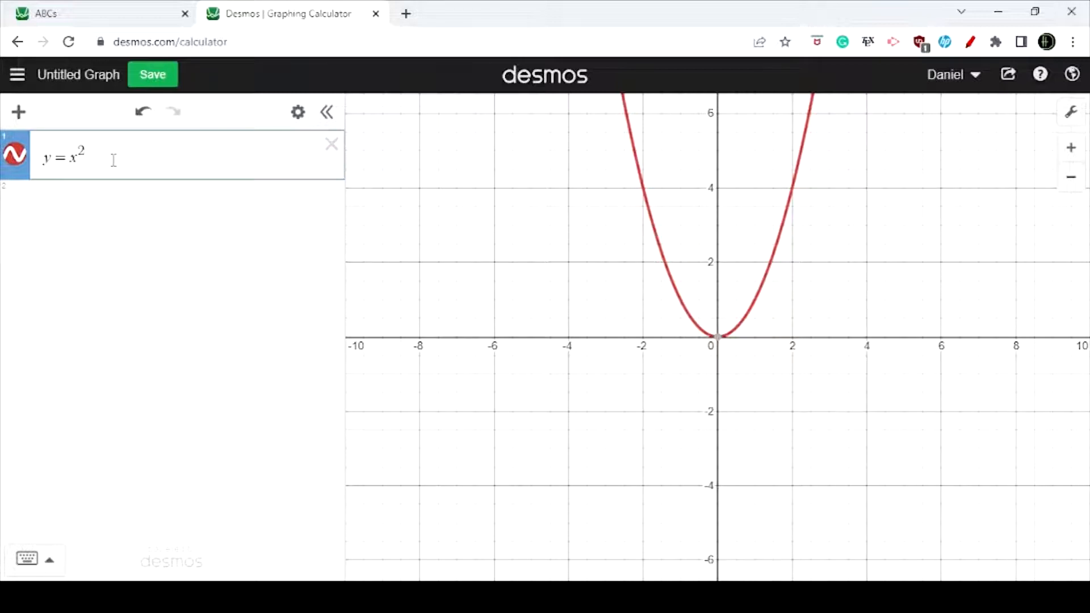
Step: Add the parametric curve (t, t^2) as a second expression below the parabola
key(Return)
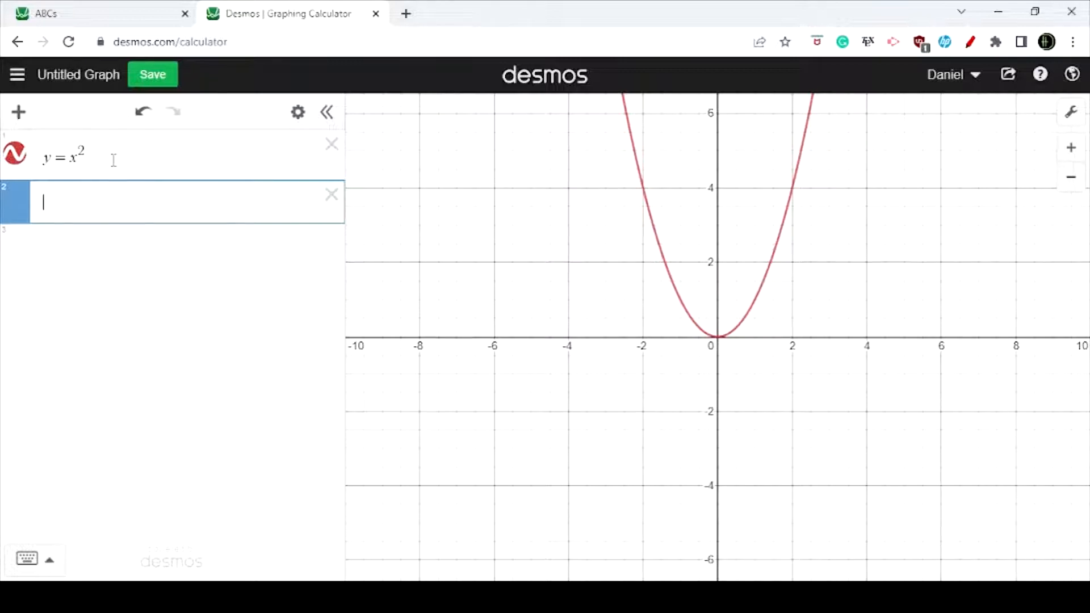
text(()
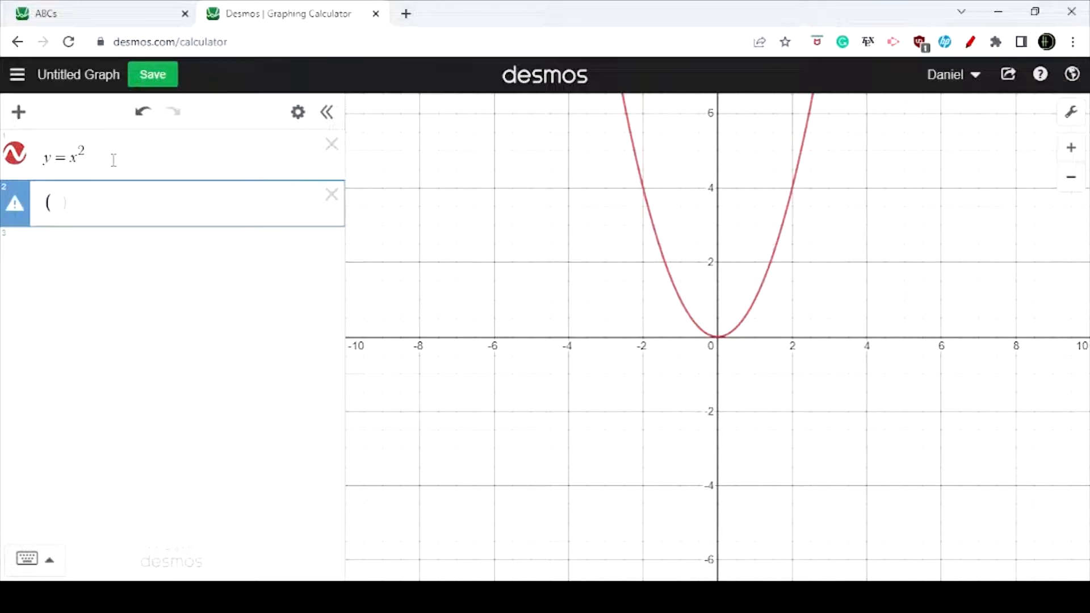
text(t, t)
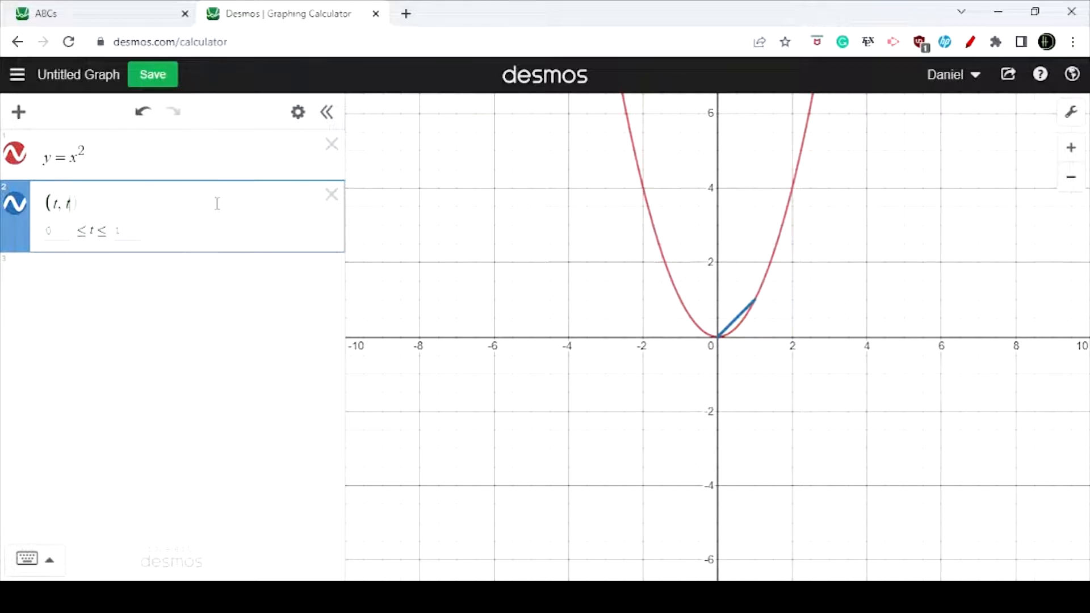
text(%)
key(BackSpace)
text(^2)
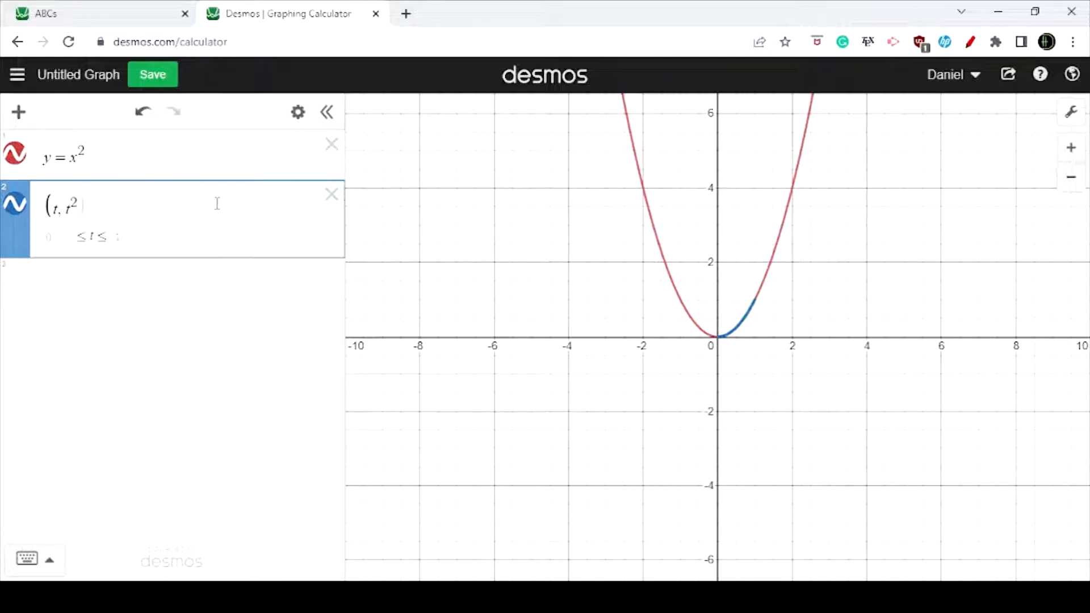
text())
double_click(73, 159)
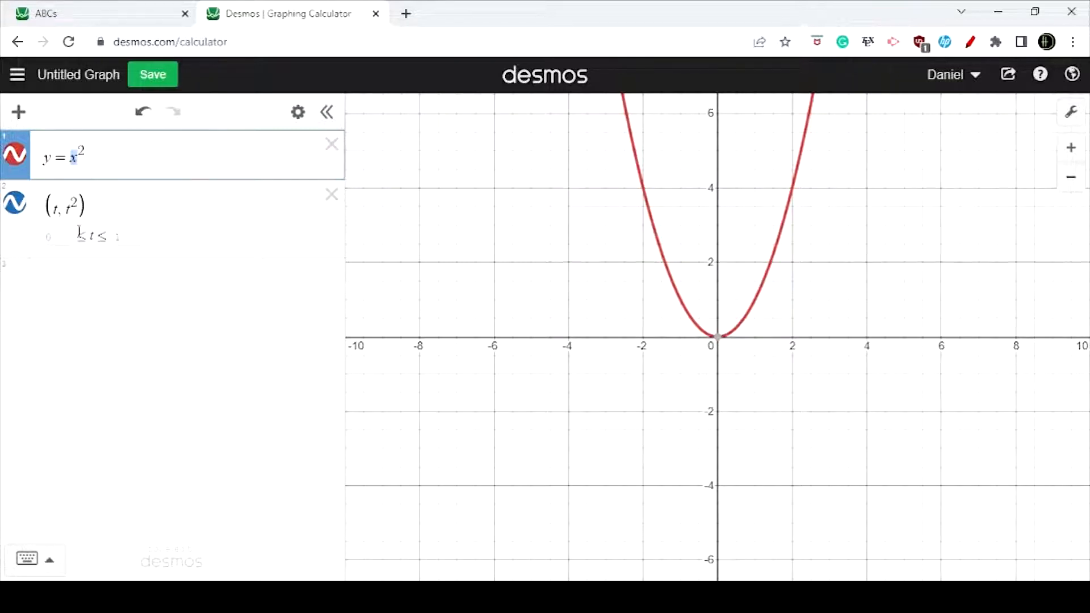
Step: Set the parametric curve's domain to -2 ≤ t ≤ 2
click(47, 239)
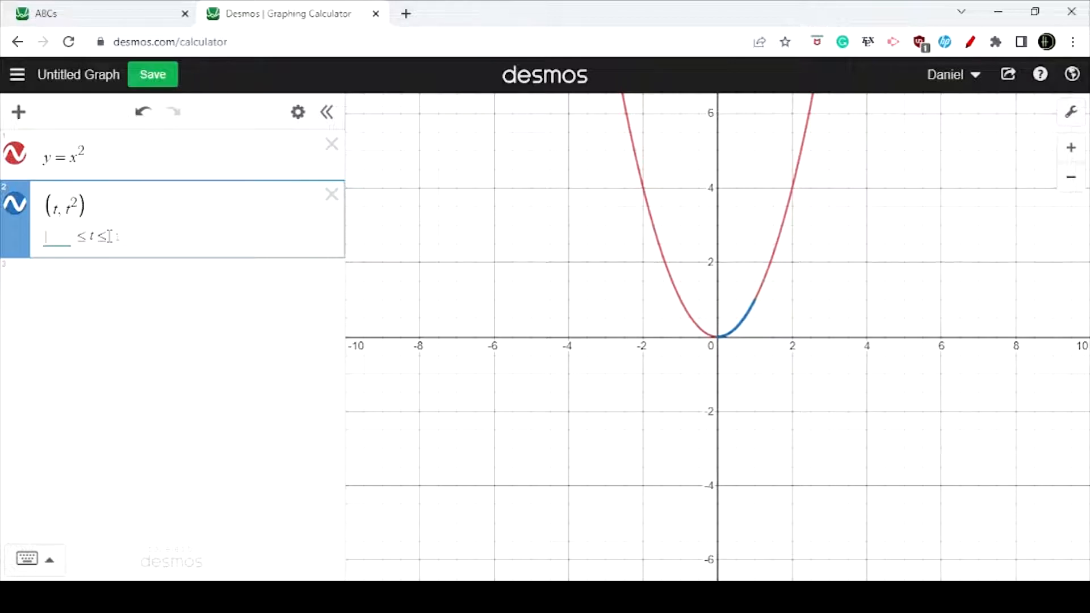
text(-6)
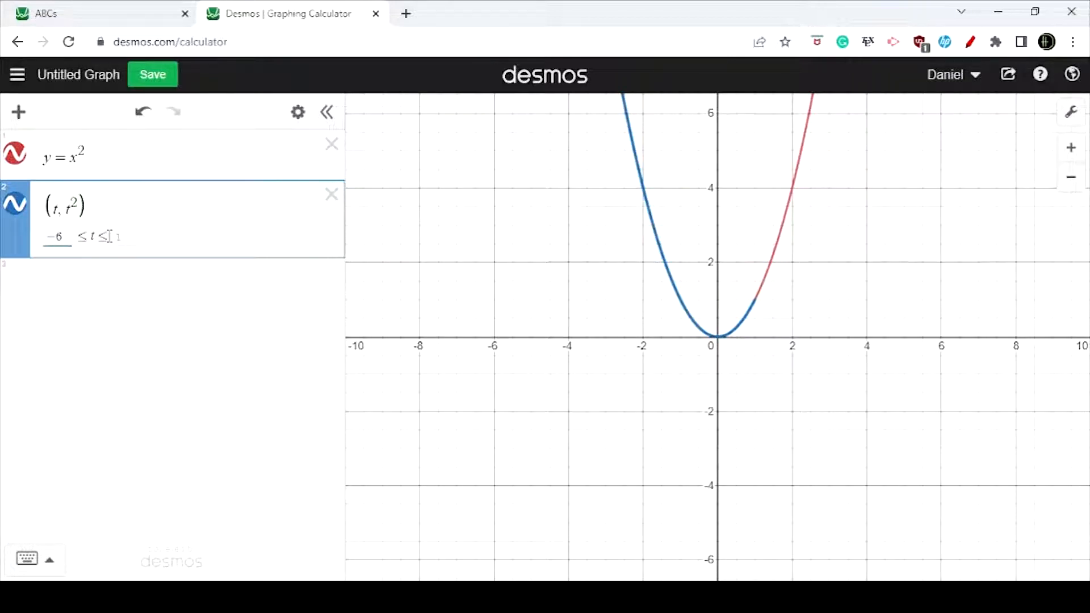
key(BackSpace)
text(4)
key(BackSpace)
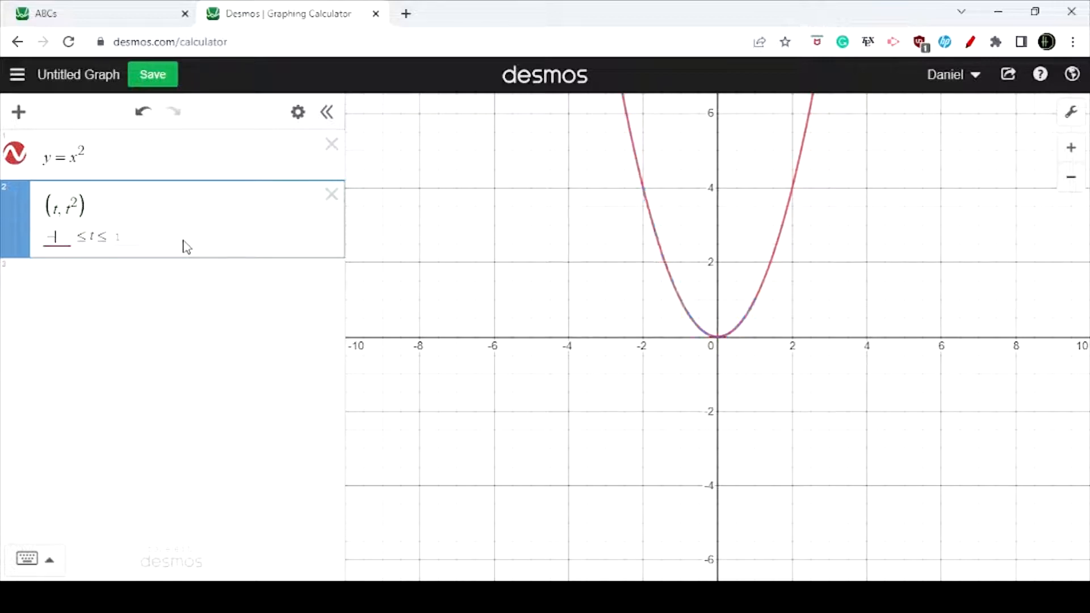
text(2)
click(128, 237)
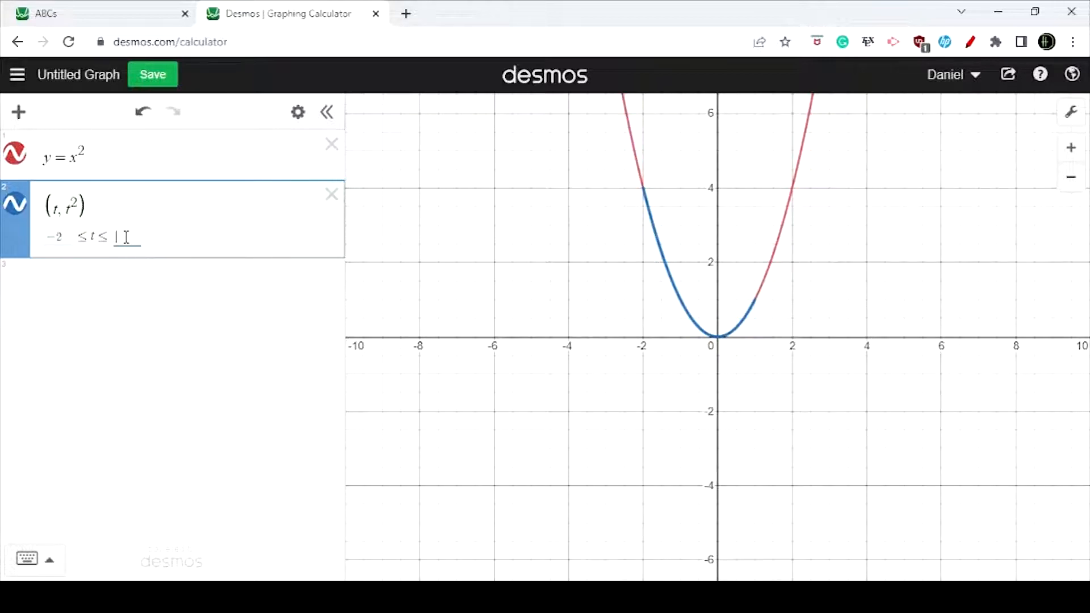
key(BackSpace)
text(2)
Step: Append cos to the parametric curve's x-coordinate and define the angle d = π/6 in a new expression below the parabola
click(58, 207)
text(cos)
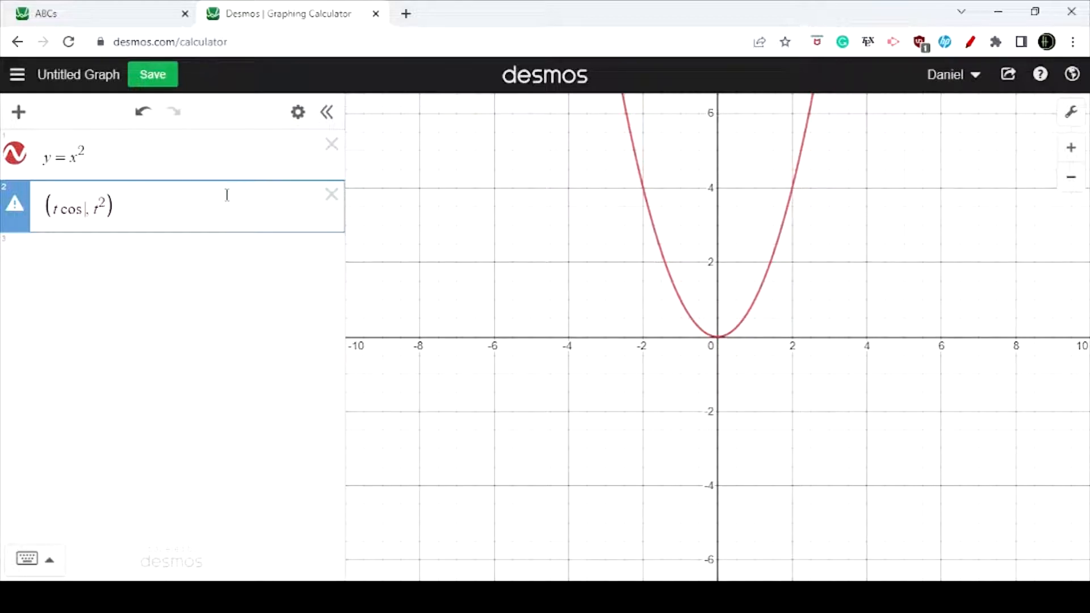
click(149, 164)
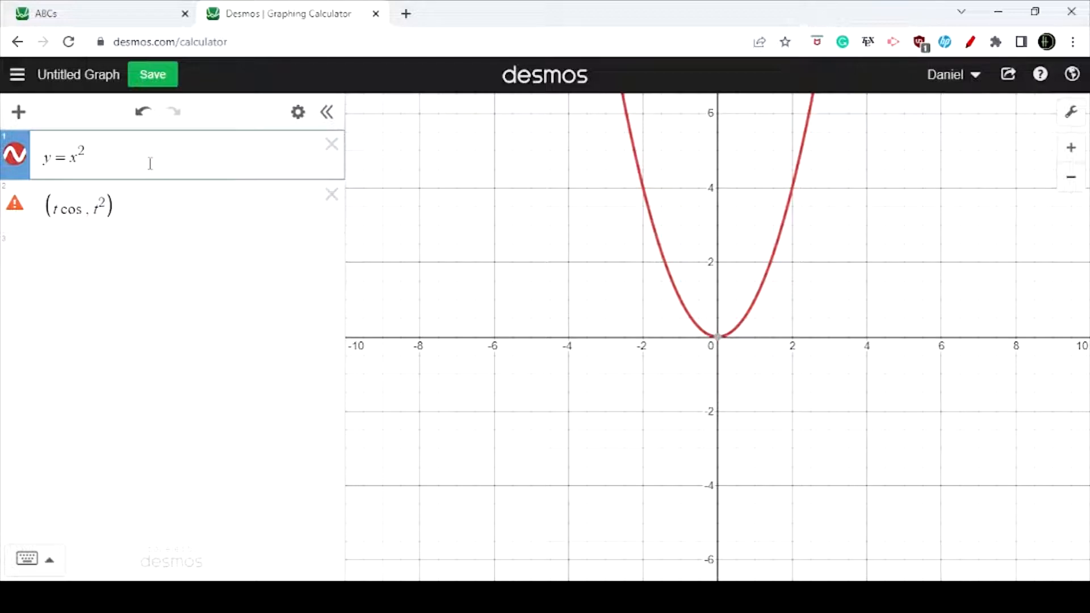
key(Return)
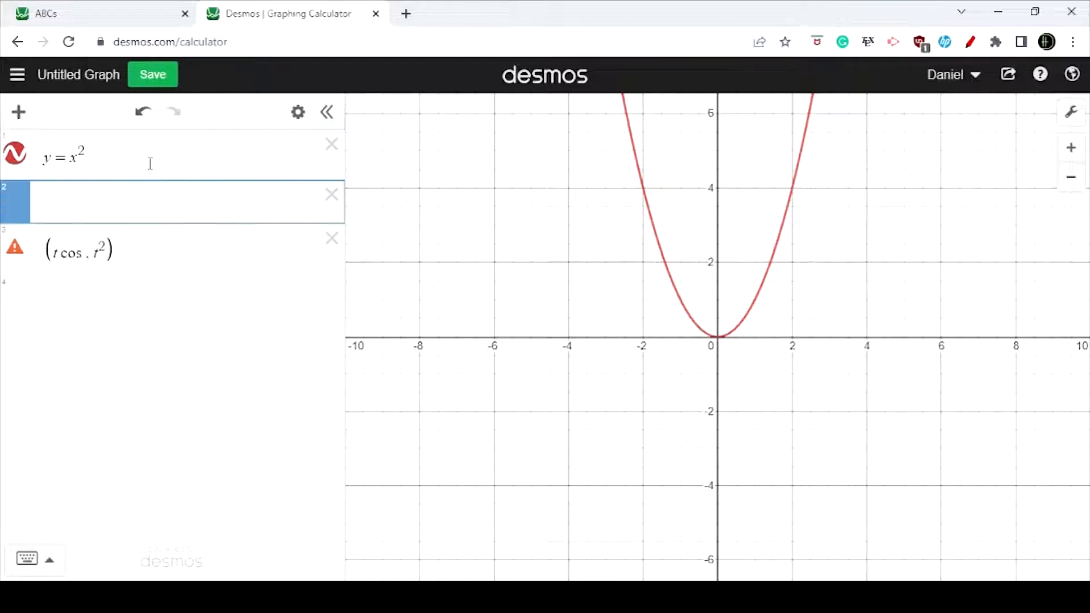
text(d=)
text(pi/)
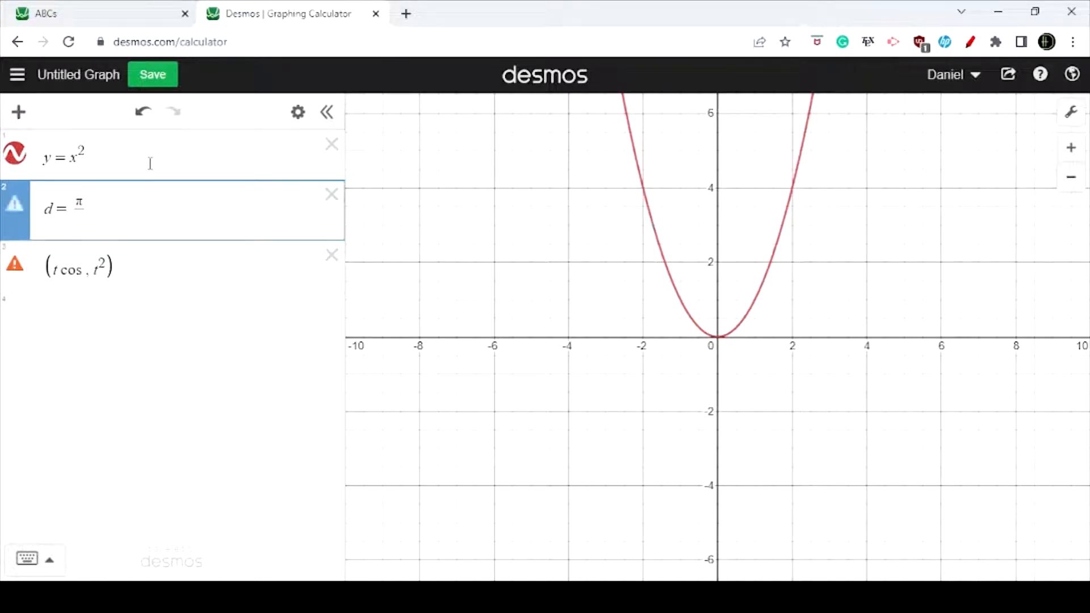
text(6)
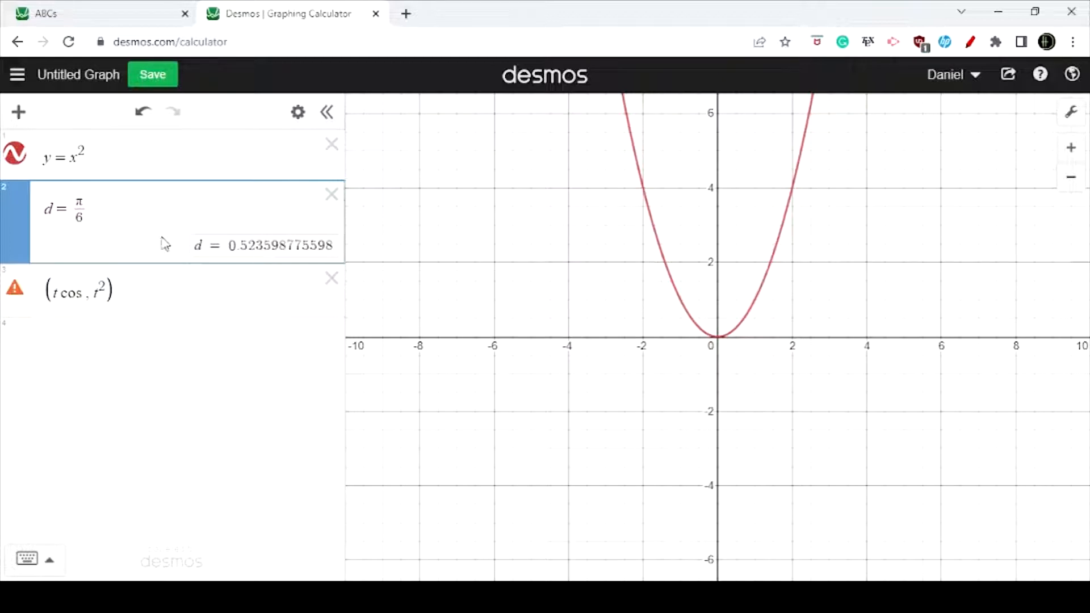
Step: Complete the parametric curve's x-coordinate as t cos(d) - t^2 sin(d)
click(76, 293)
key(Right)
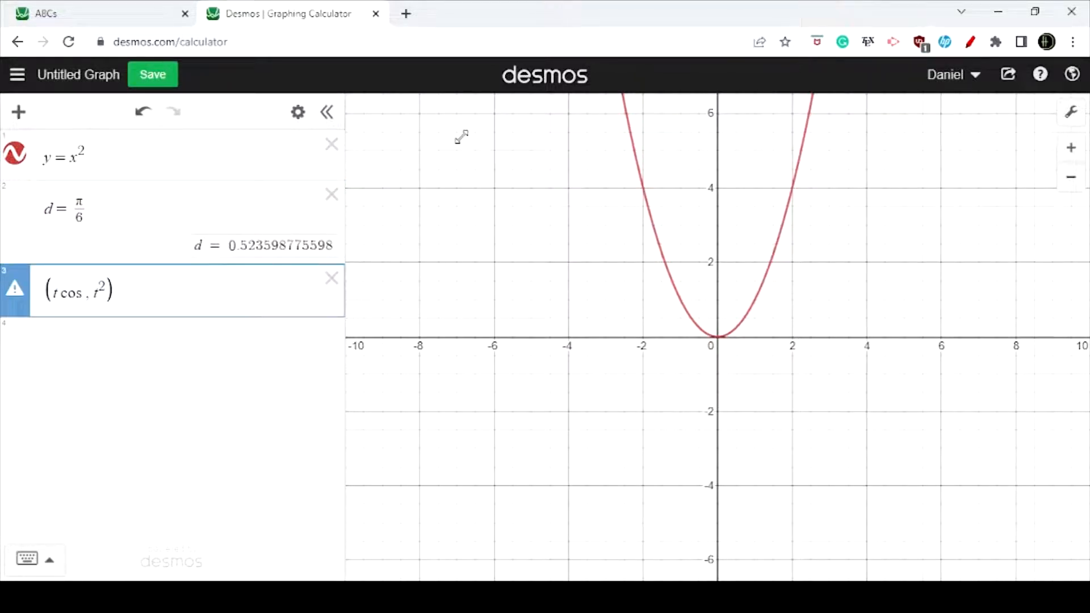
text((d()
key(BackSpace)
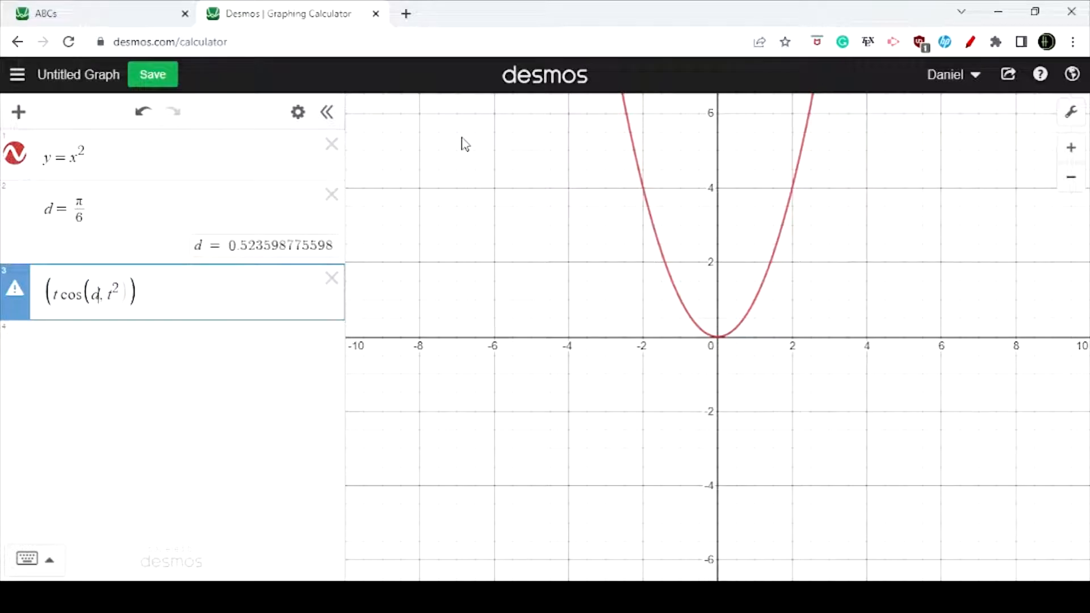
text())
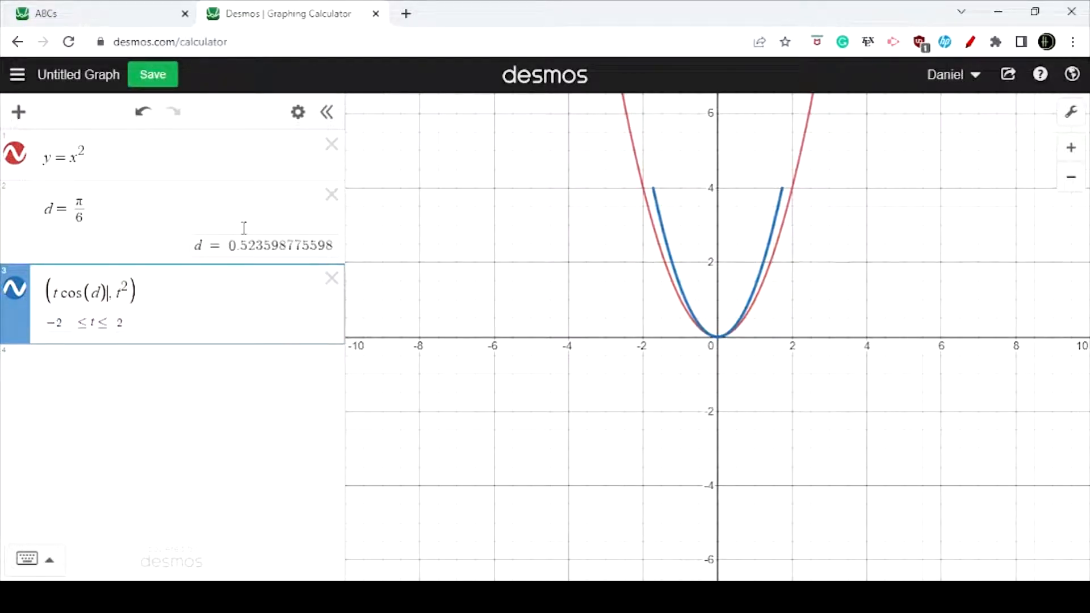
text(-)
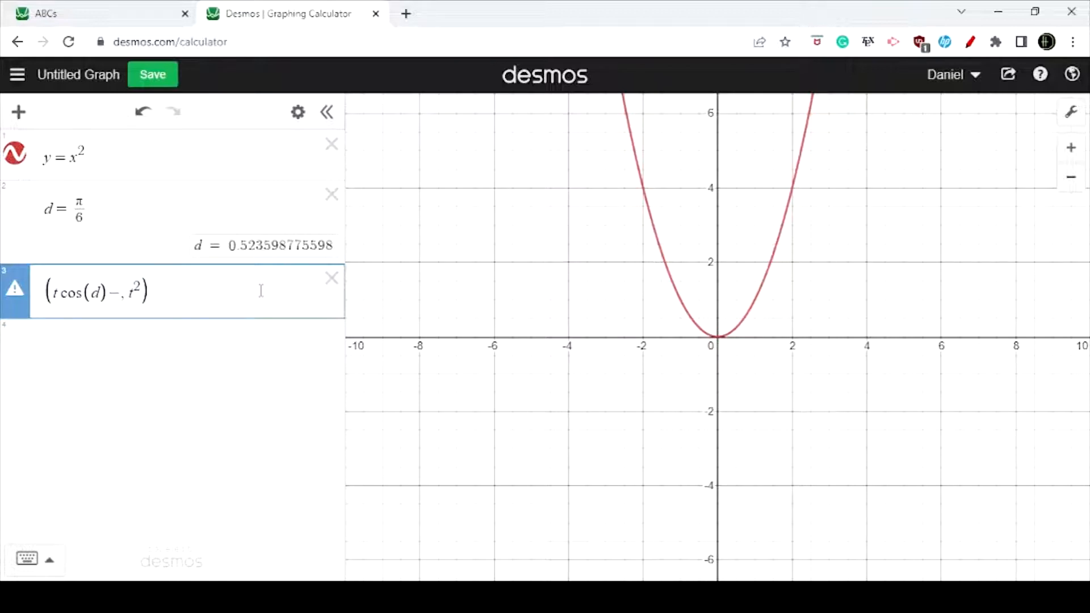
text(t^2 )
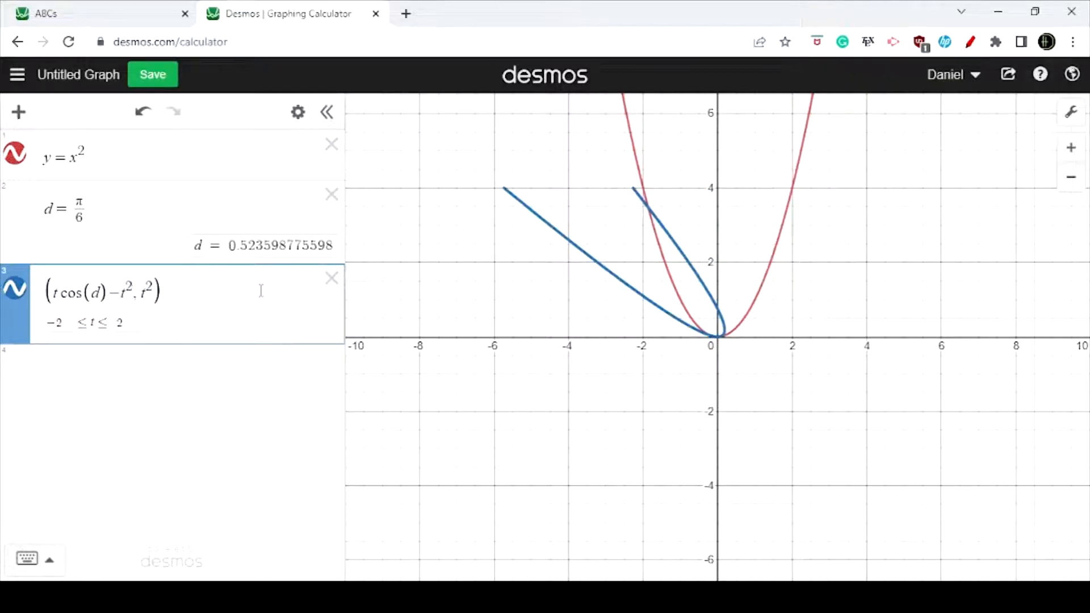
text(sin)
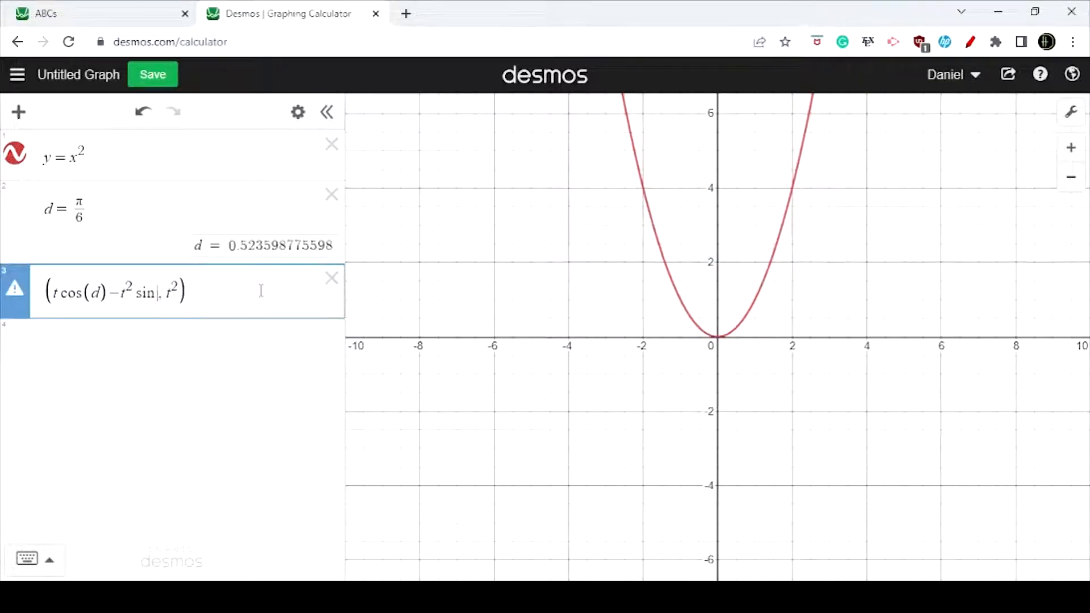
text((d)
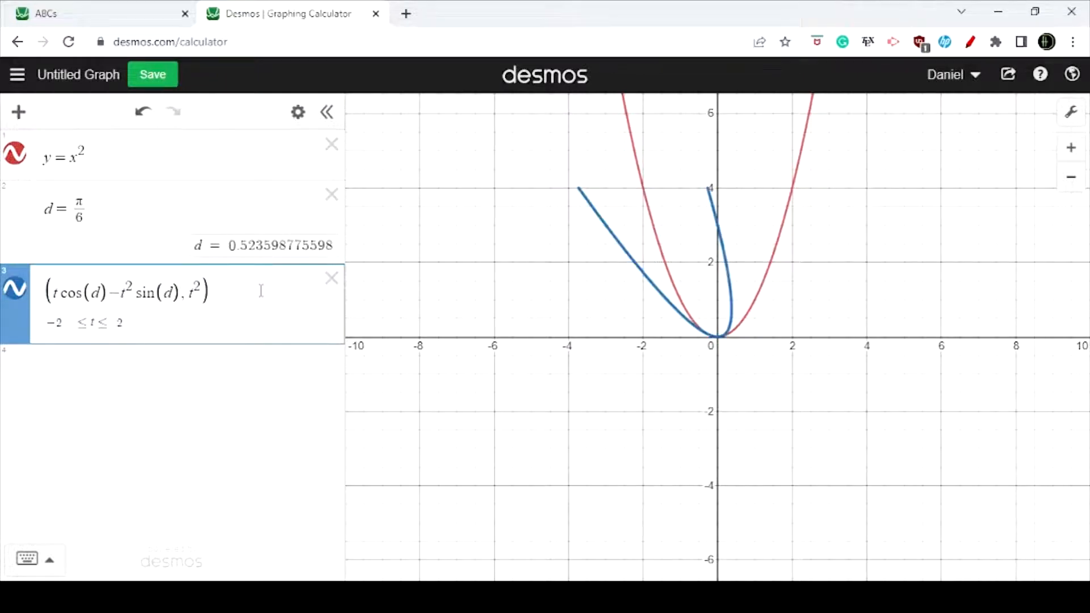
Step: Change the parametric curve's y-coordinate to t sin(d) + t^2 cos(d)
key(Right)
text(tc)
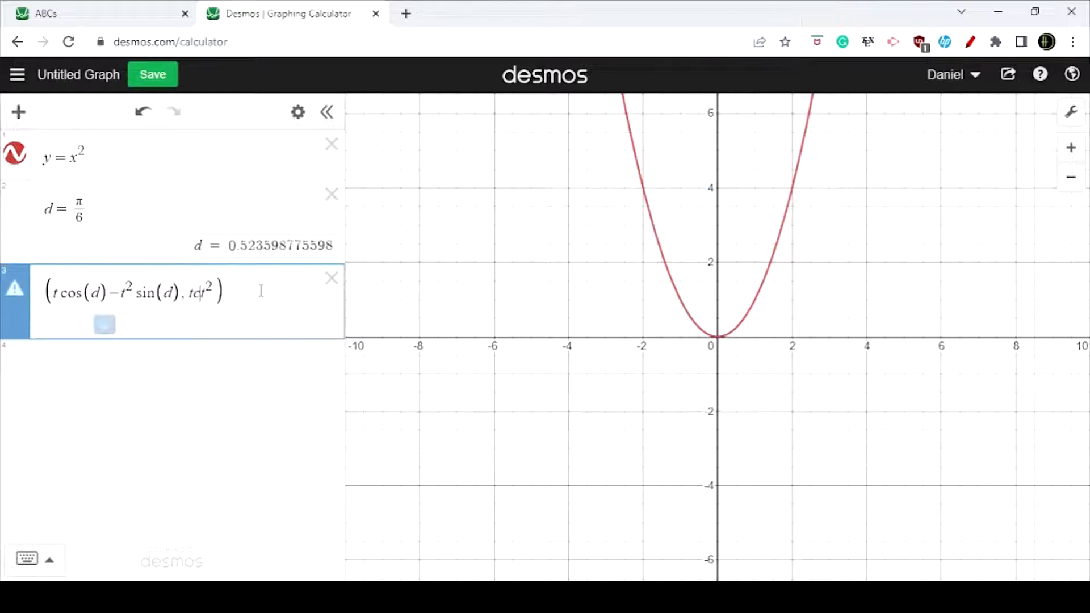
key(BackSpace)
text(sin(d))
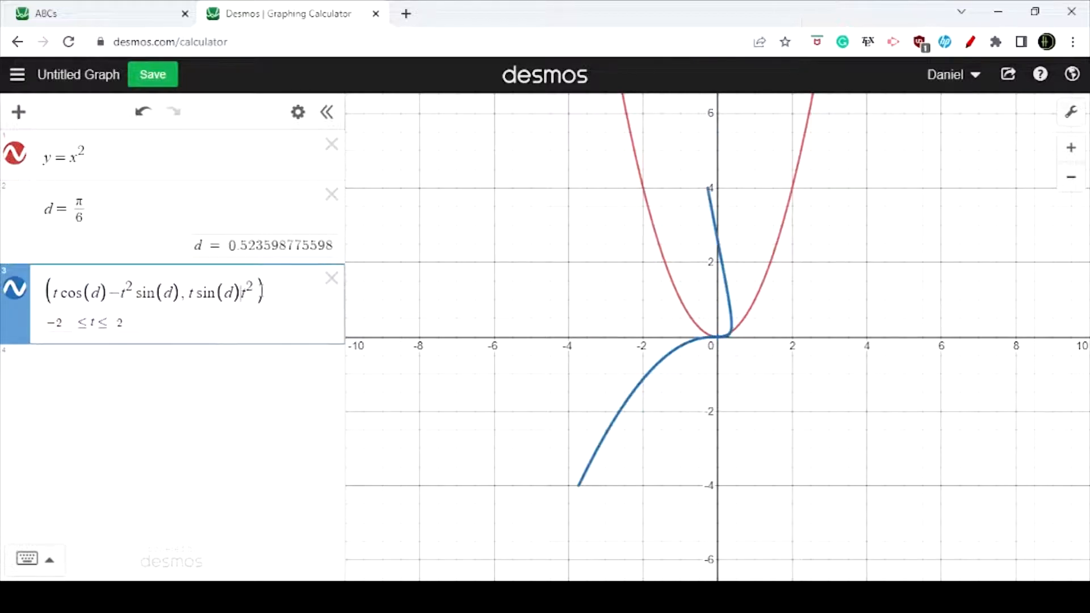
text(+t^2 )
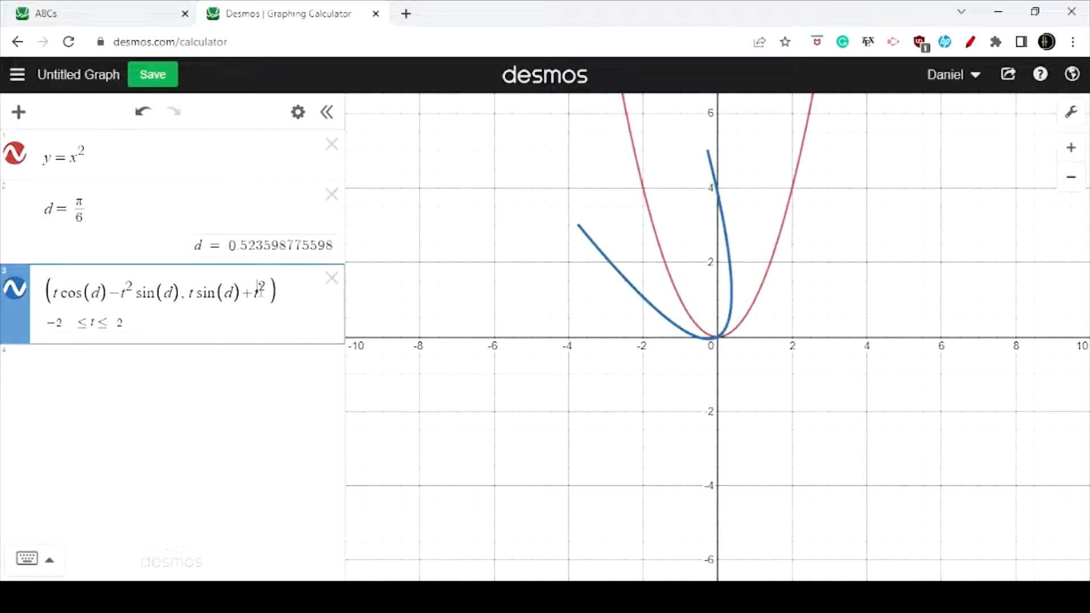
text(os)
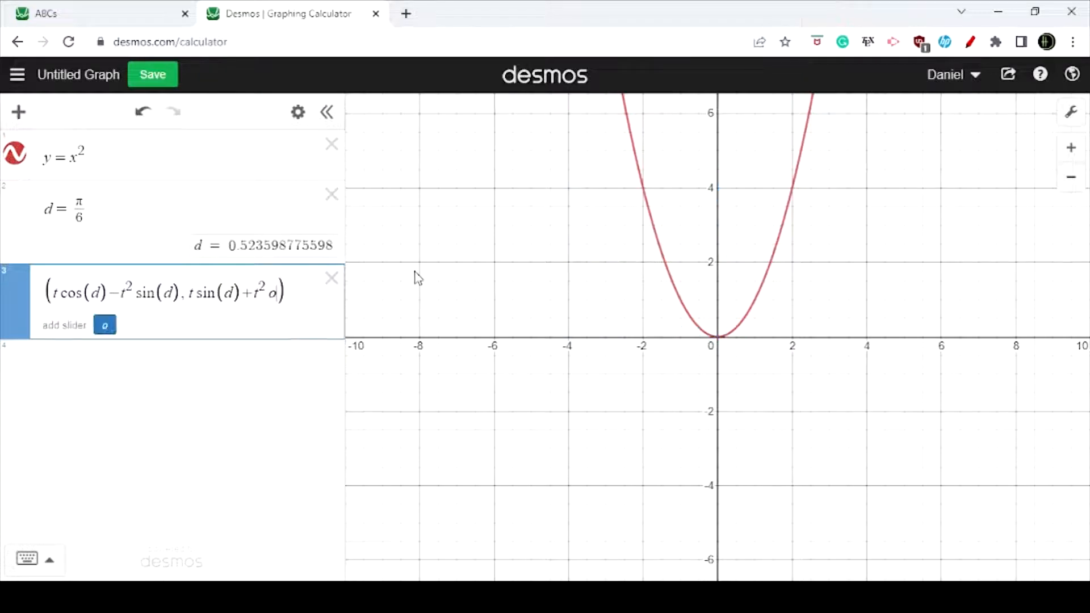
key(BackSpace)
key(BackSpace)
text(cos(d))
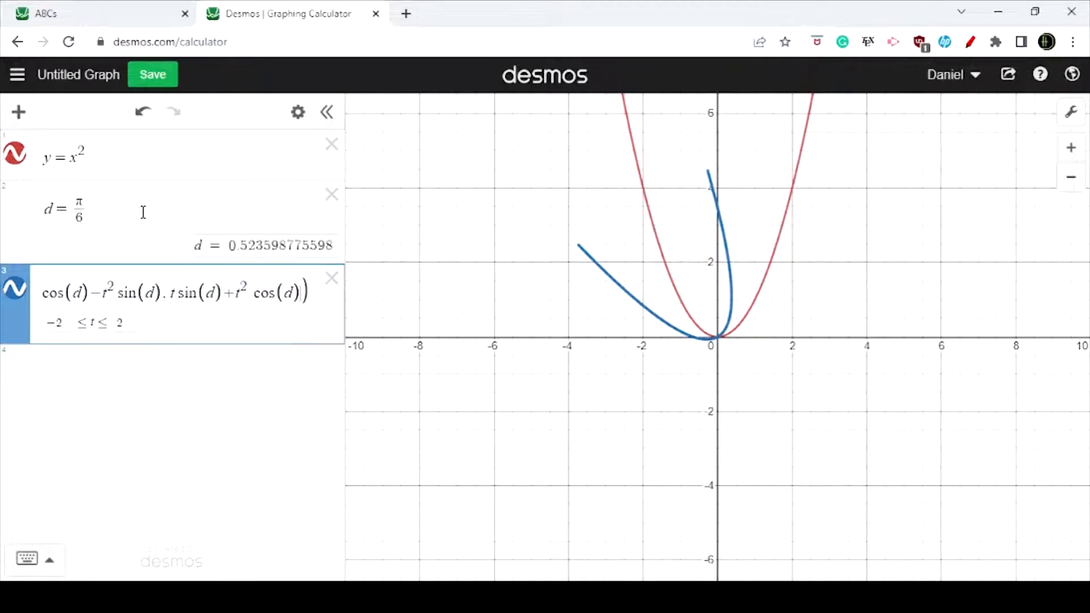
Step: Set the rotation angle d to 0 in its definition
click(102, 210)
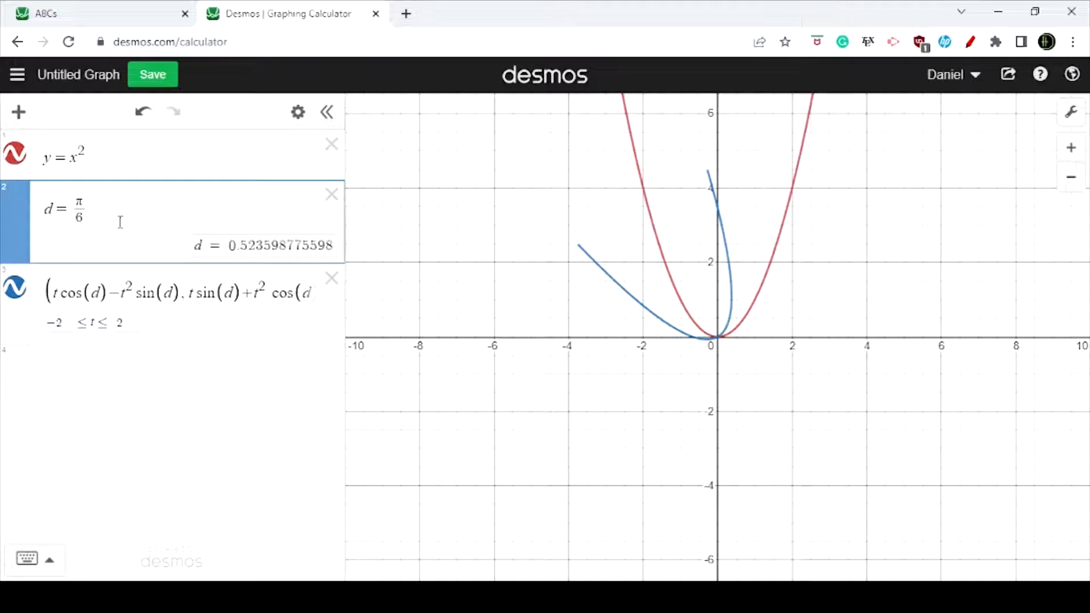
key(shift+Left)
text(0)
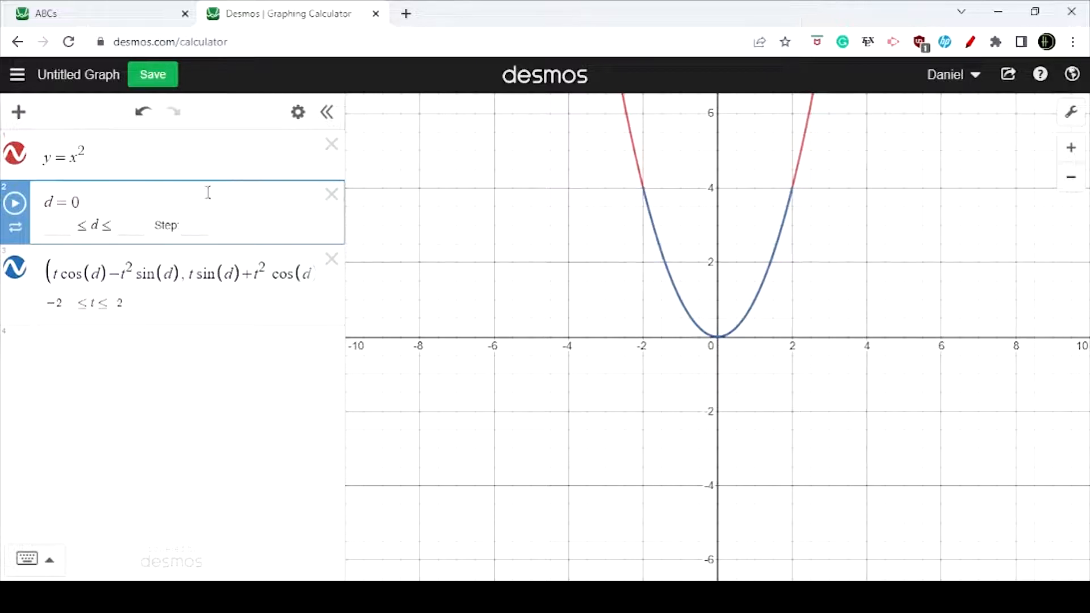
Step: Replace the definition of d with a new slider for d and set it to -0.5
click(343, 206)
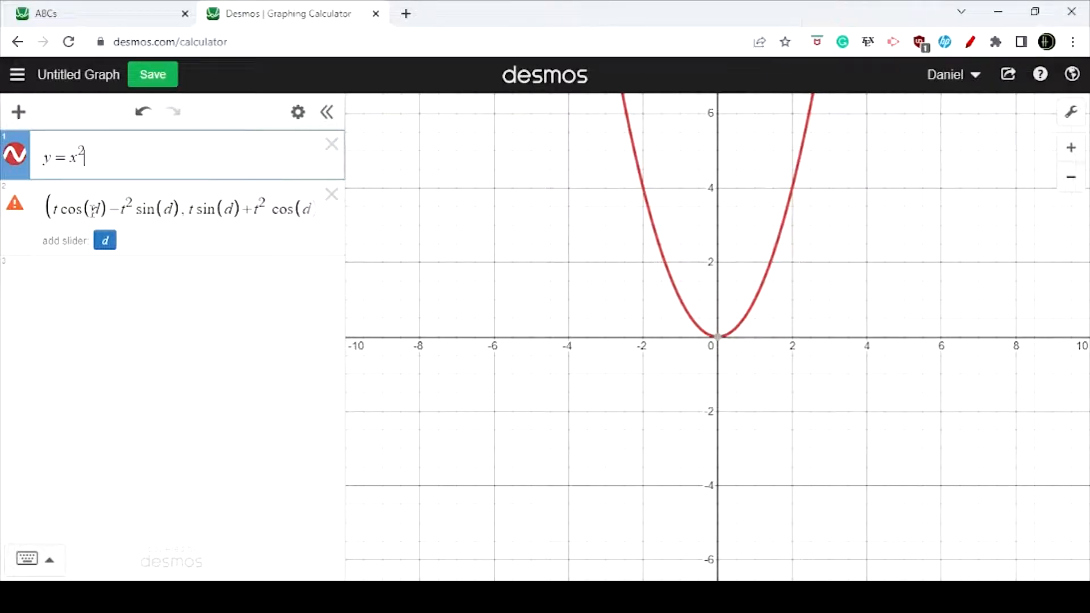
click(105, 240)
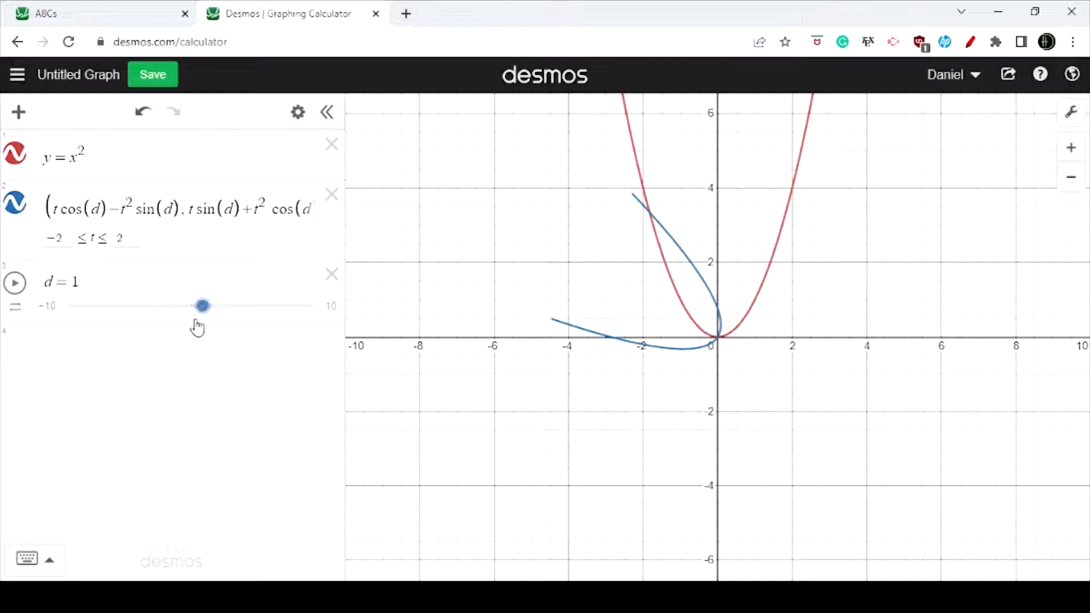
mouse_move(202, 318)
mouse_down()
mouse_move(155, 317)
mouse_move(206, 307)
mouse_move(185, 310)
mouse_up()
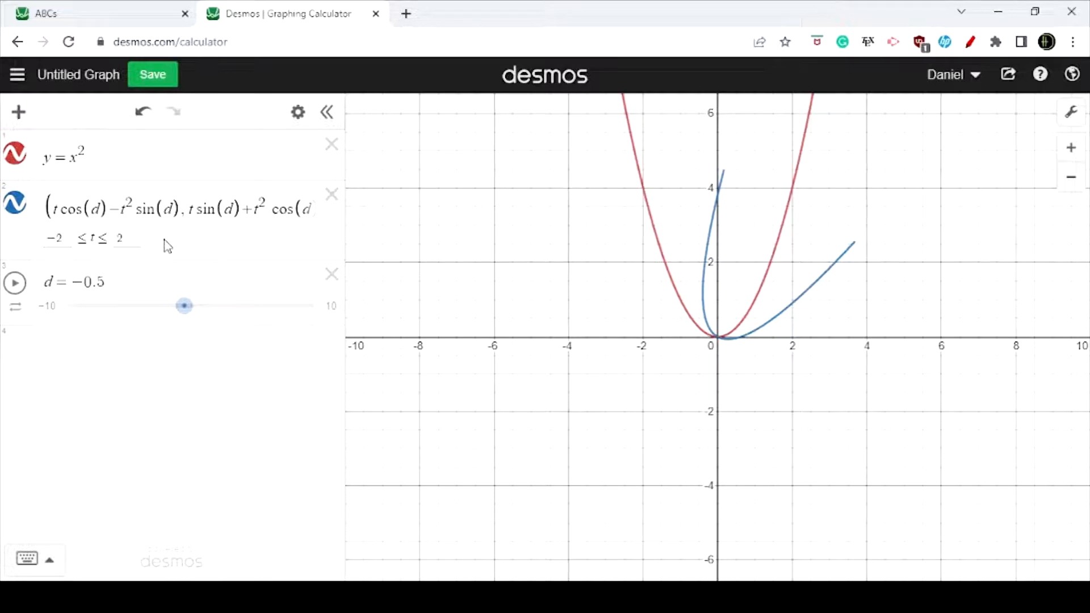
double_click(65, 239)
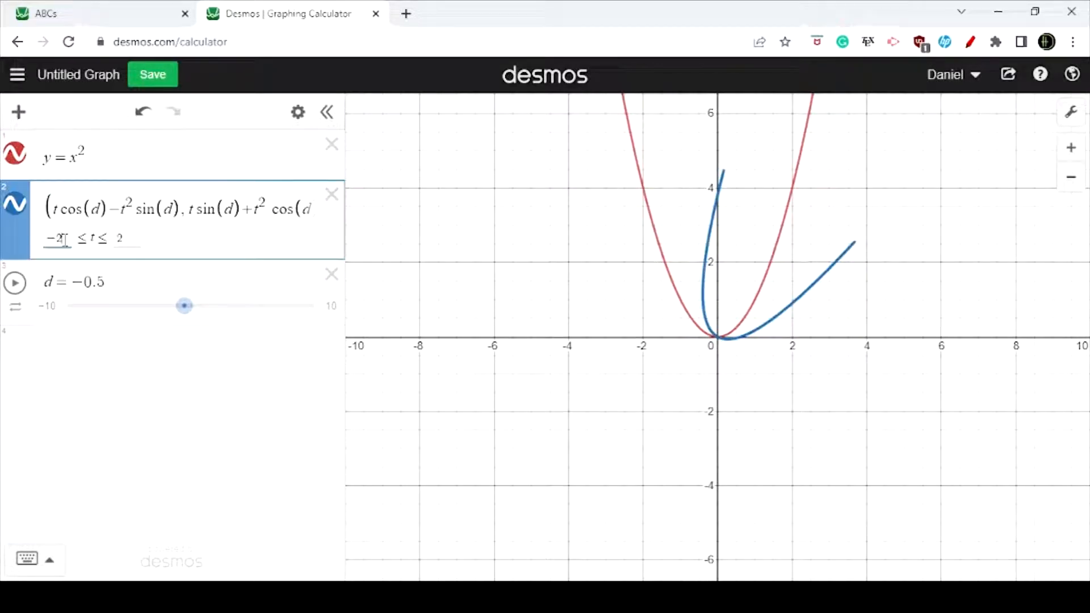
click(137, 238)
drag(95, 210, 100, 210)
click(109, 213)
drag(120, 215, 134, 215)
Step: Insert an expression between y = x^2 and the parametric curve defining f(t) = t^2
click(111, 155)
key(Return)
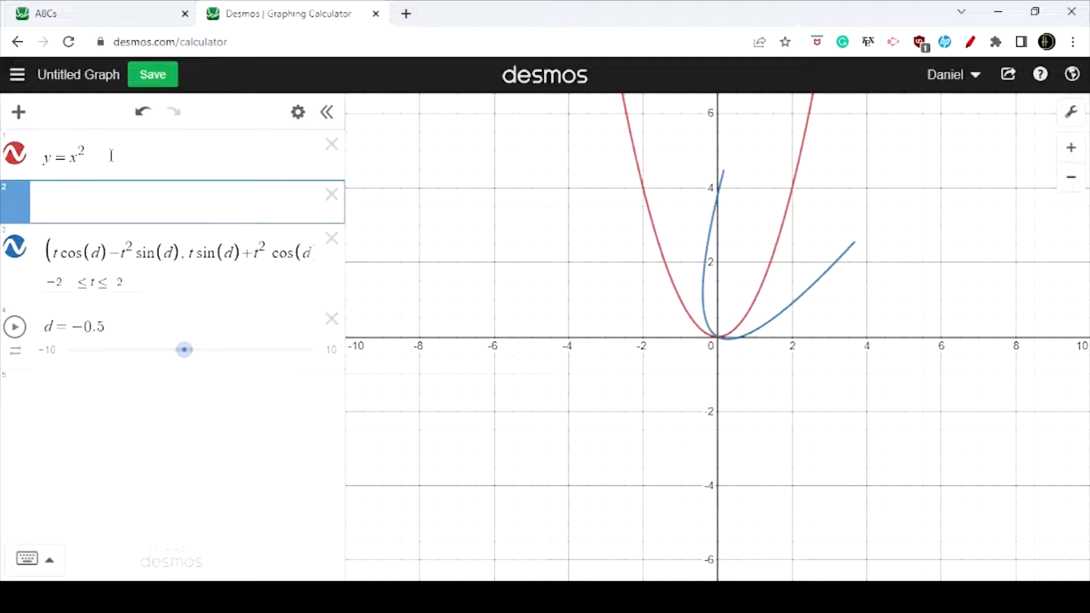
click(128, 261)
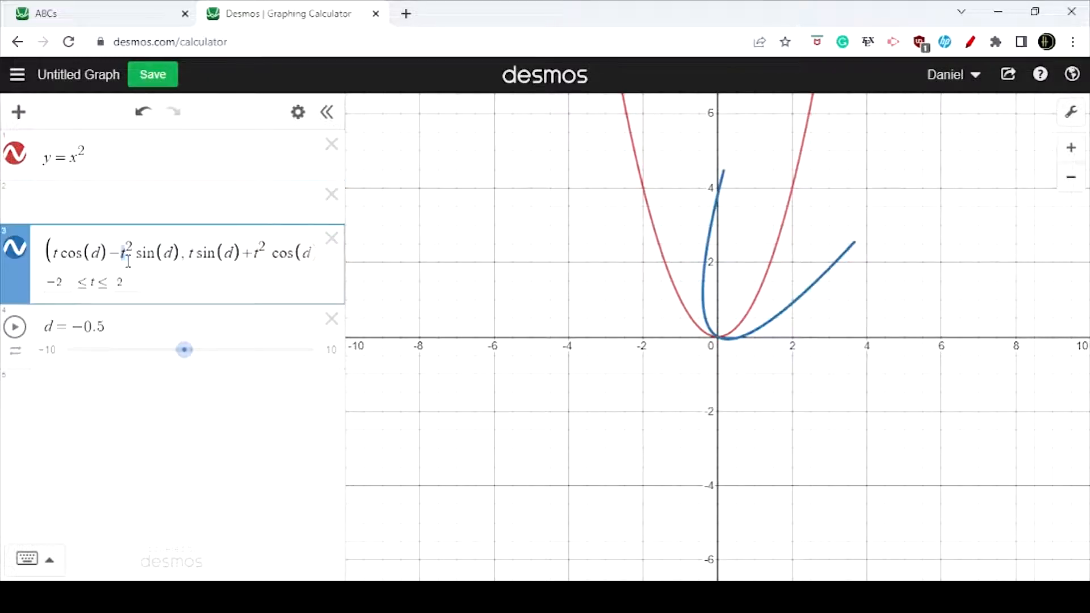
click(97, 198)
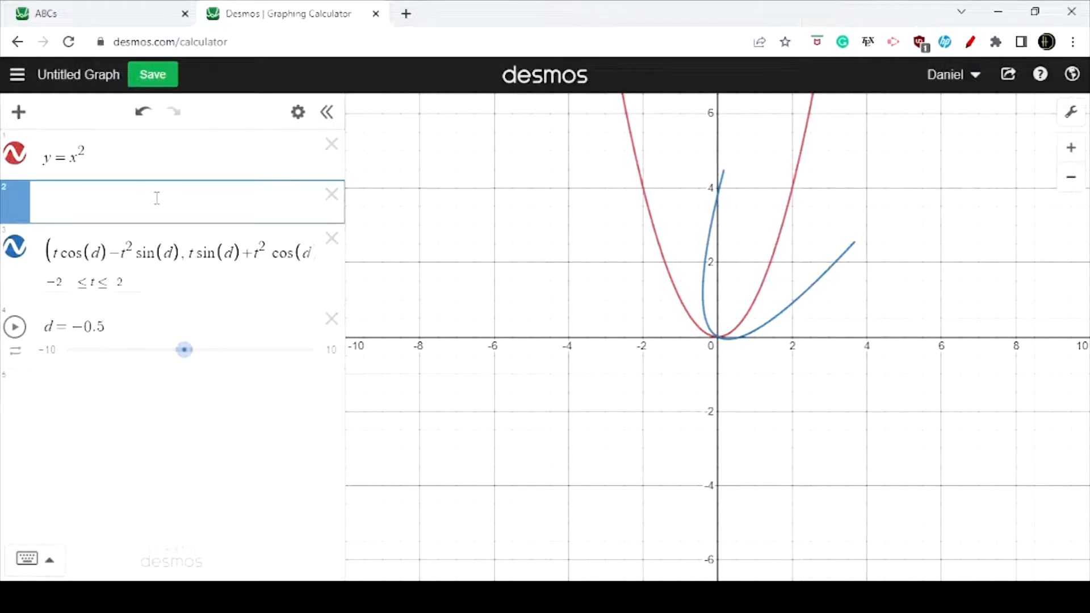
text(f(t))
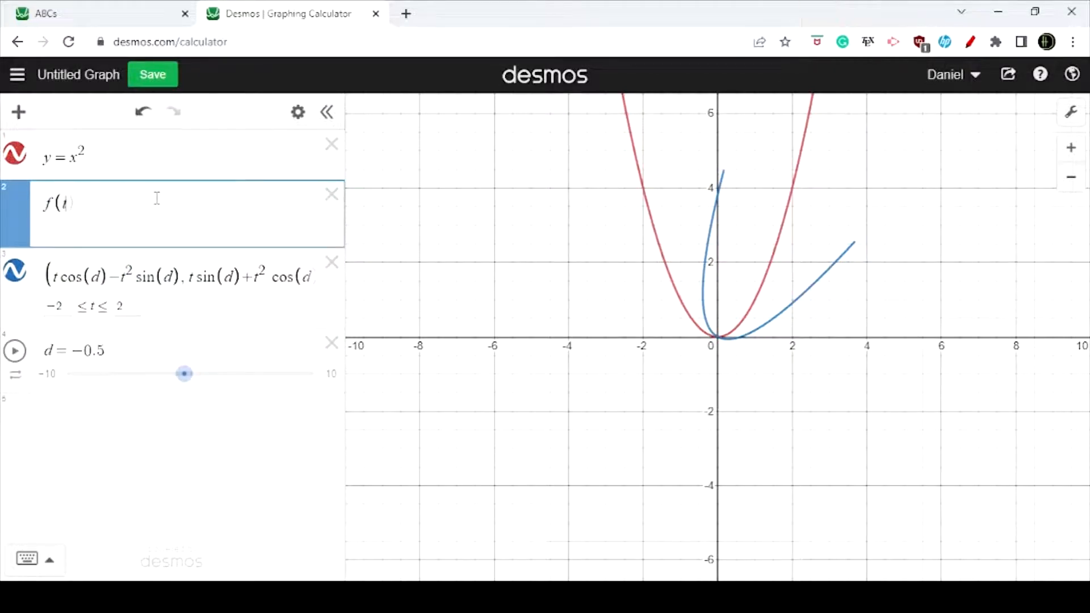
text(=)
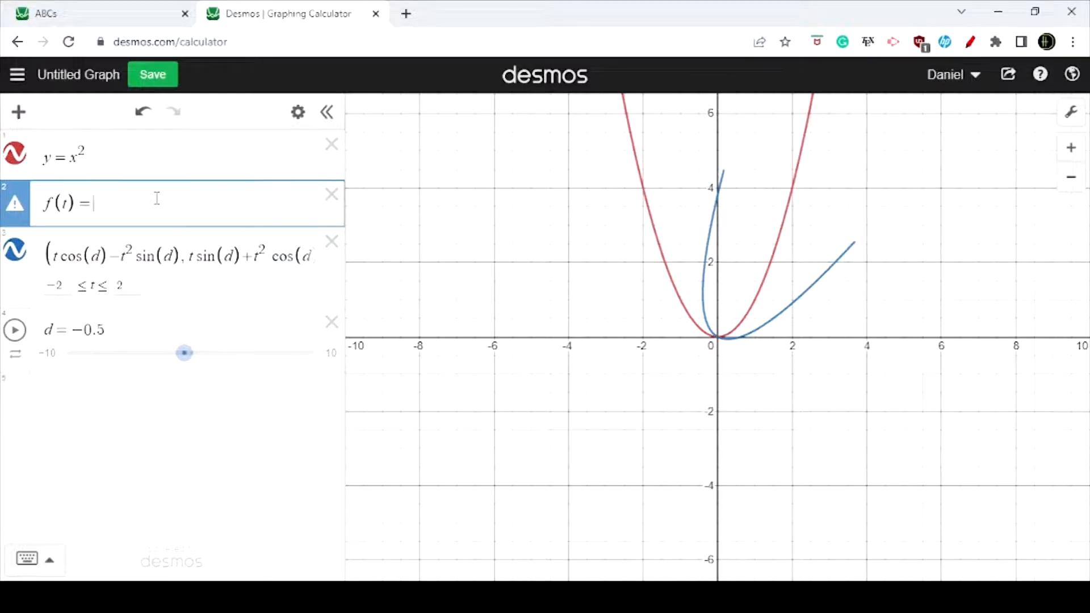
text(t^2)
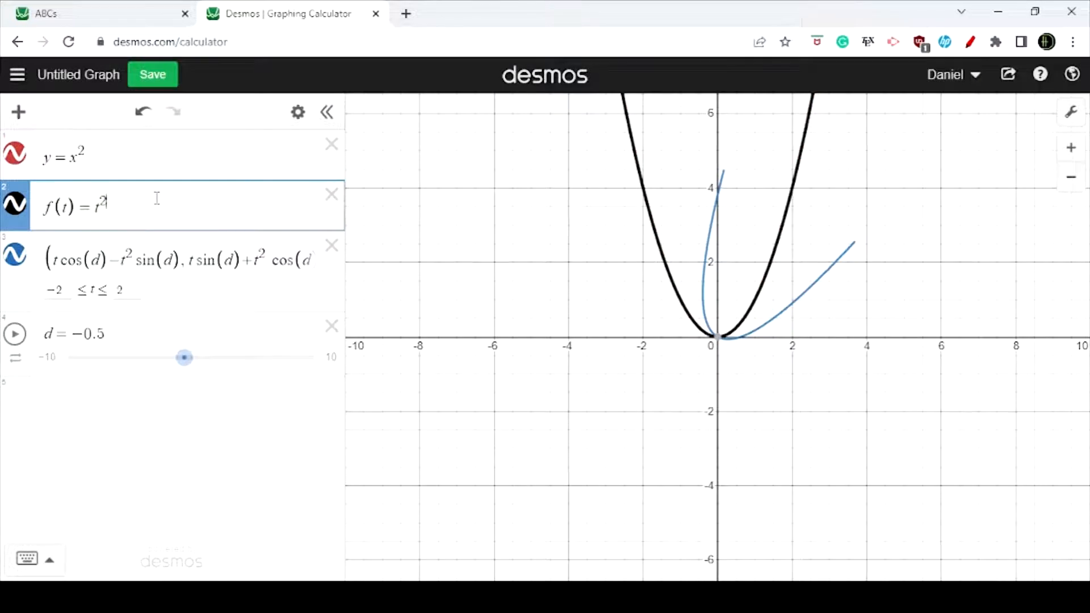
Step: Hide the graph of f(t) = t^2 while keeping its definition
click(115, 215)
drag(114, 215, 95, 216)
key(Right)
drag(116, 216, 98, 218)
click(14, 211)
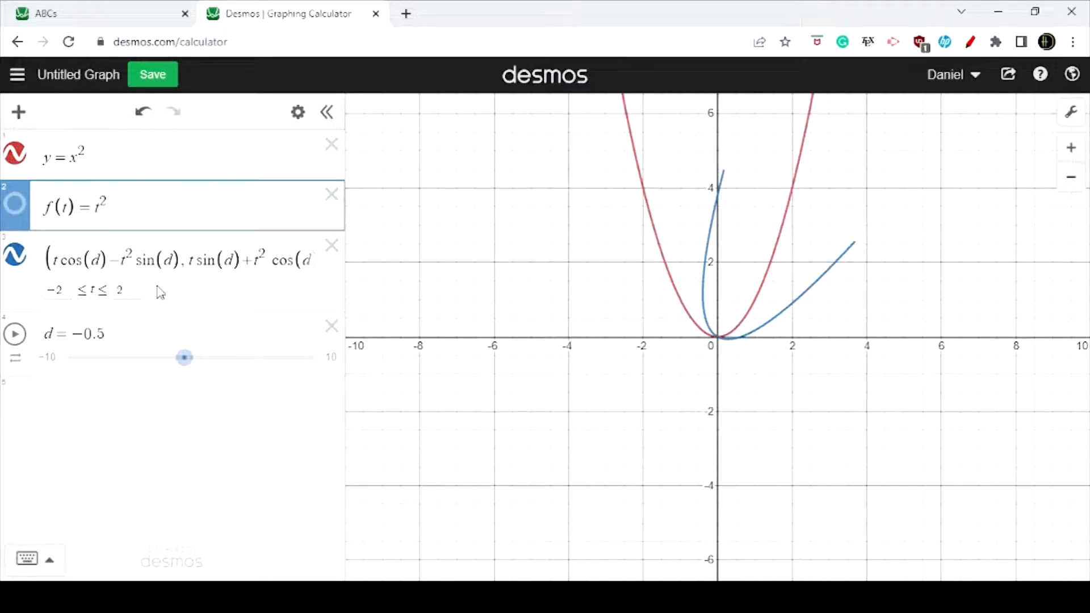
Step: Replace both t^2 terms in the parametric curve with f(t) and change the rotation angle d to 0.6
drag(134, 260, 121, 261)
key(BackSpace)
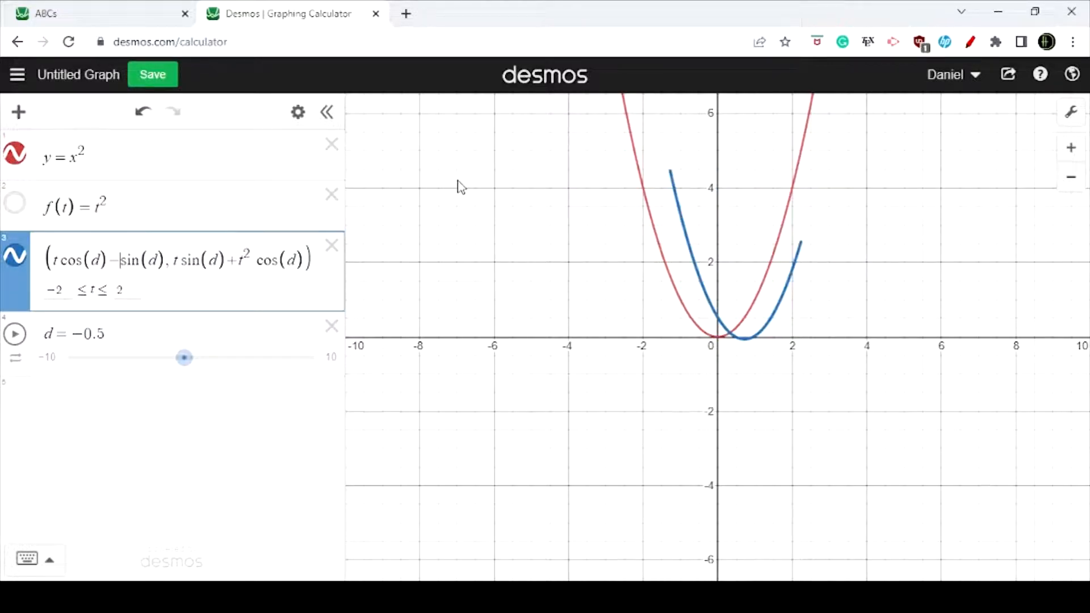
text(f(t))
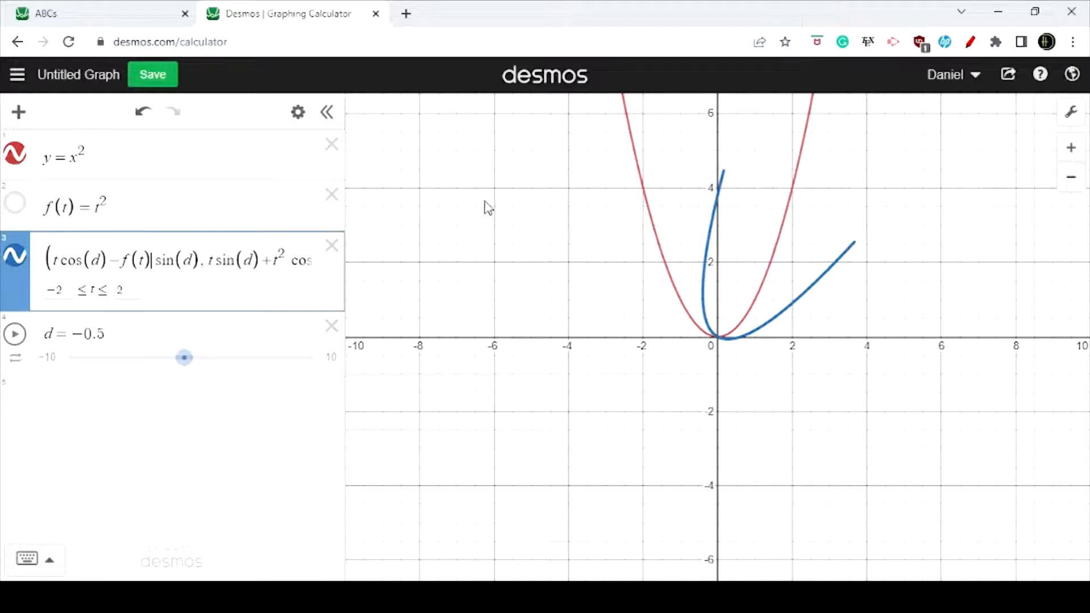
click(285, 262)
key(BackSpace)
key(BackSpace)
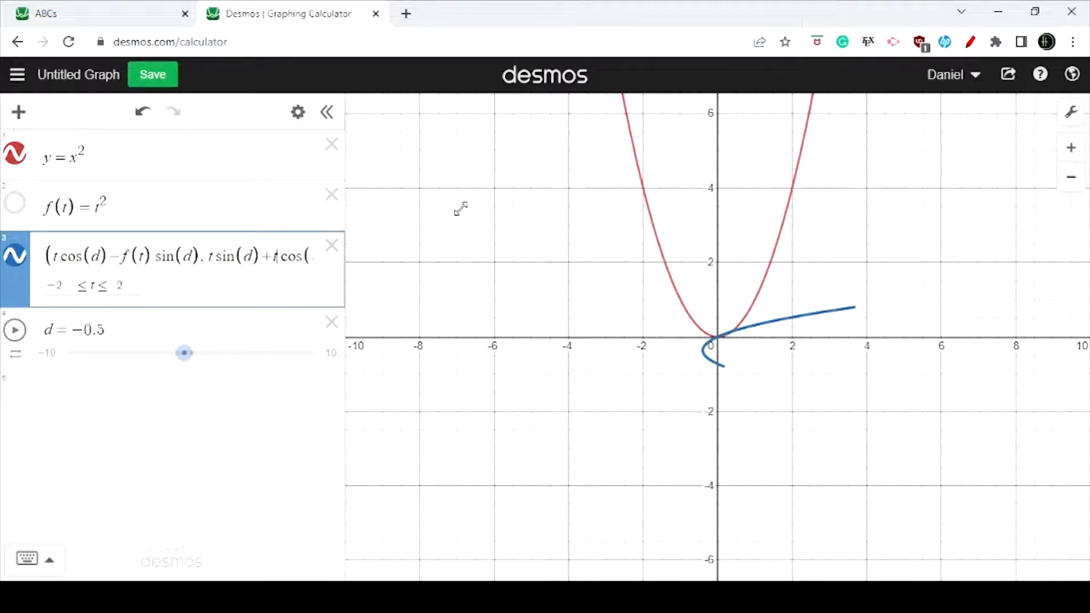
text(f(t))
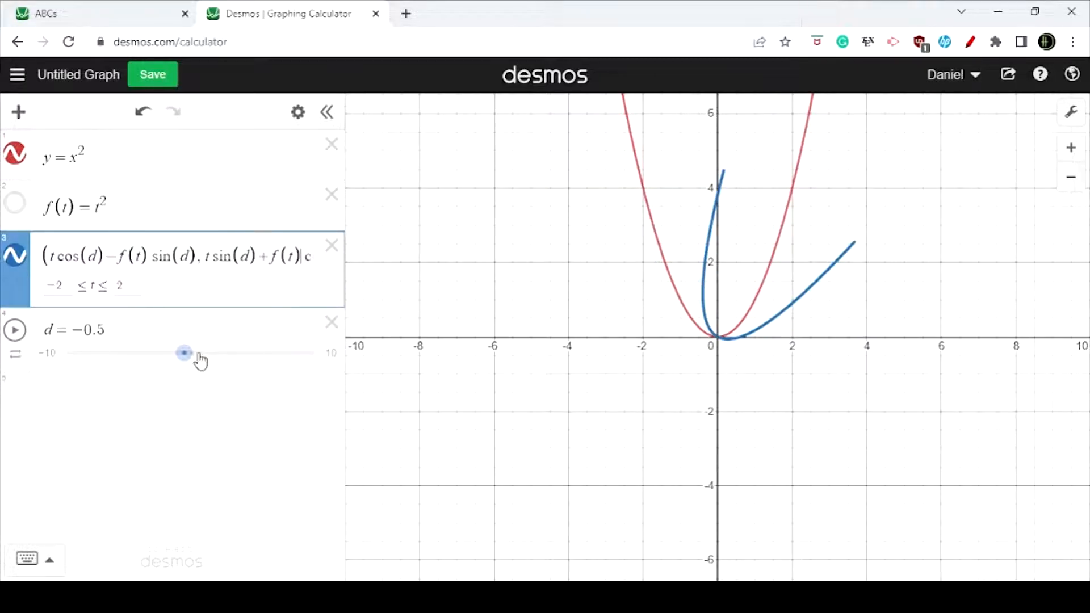
drag(189, 362, 203, 365)
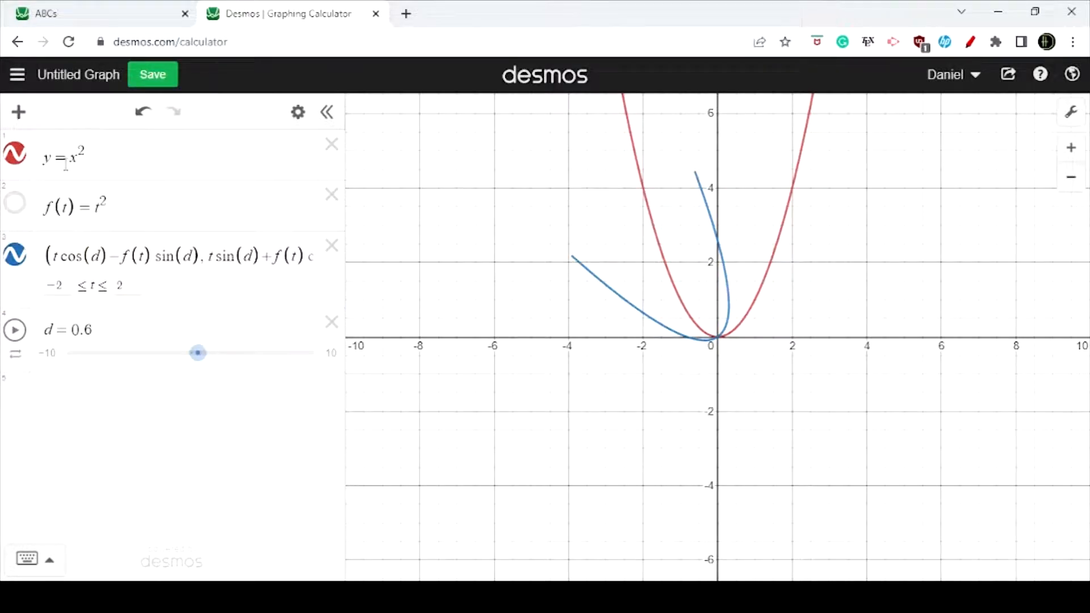
Step: Extend the definition of f(t) to t^2 cos(t) + log^2 t
click(141, 213)
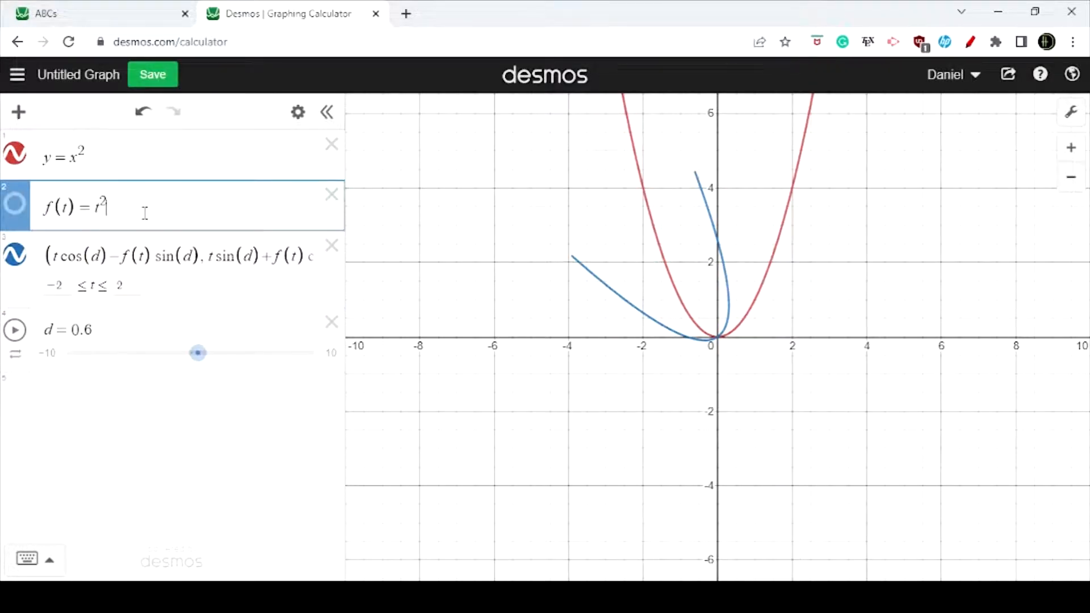
text(cos)
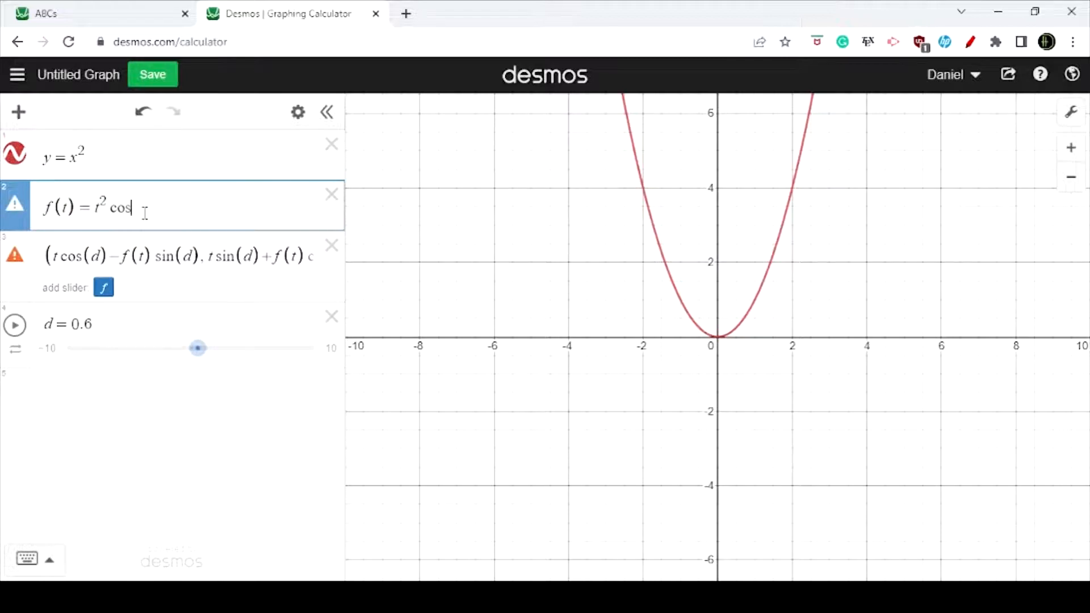
text((t))
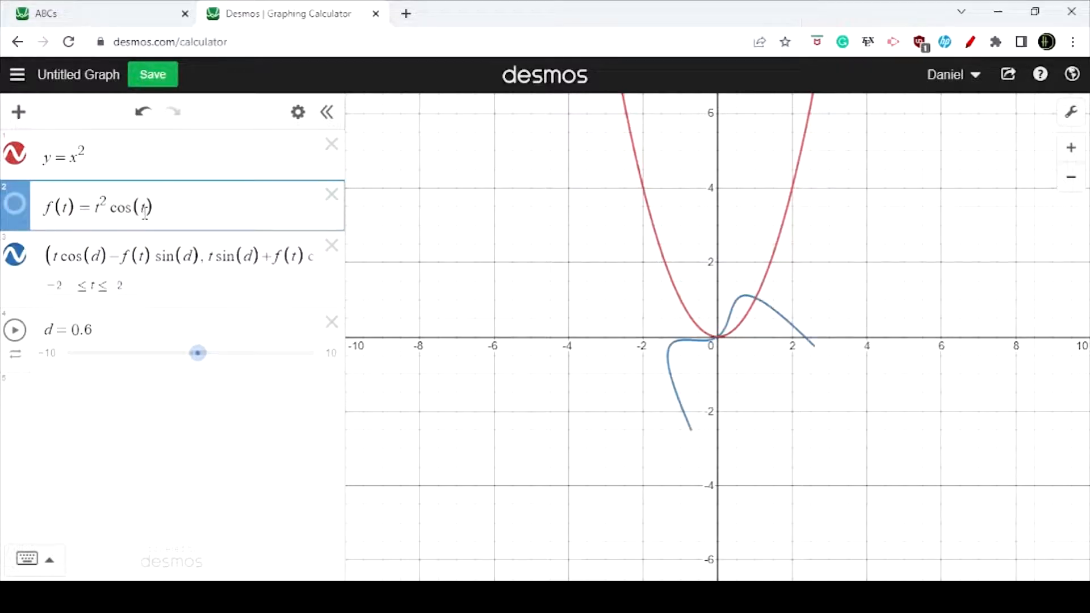
text(+log)
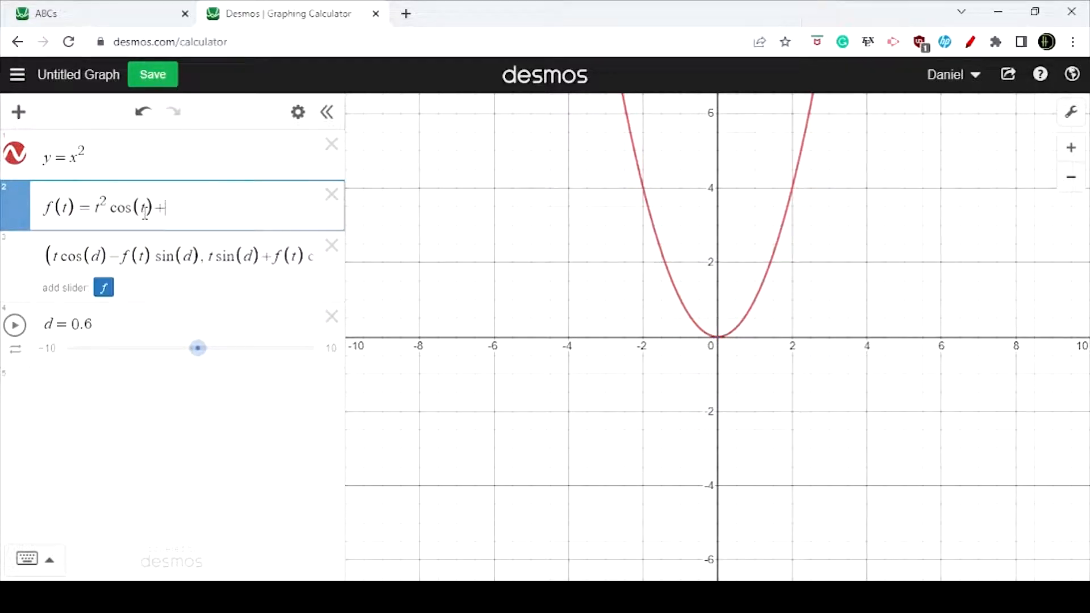
text(^2)
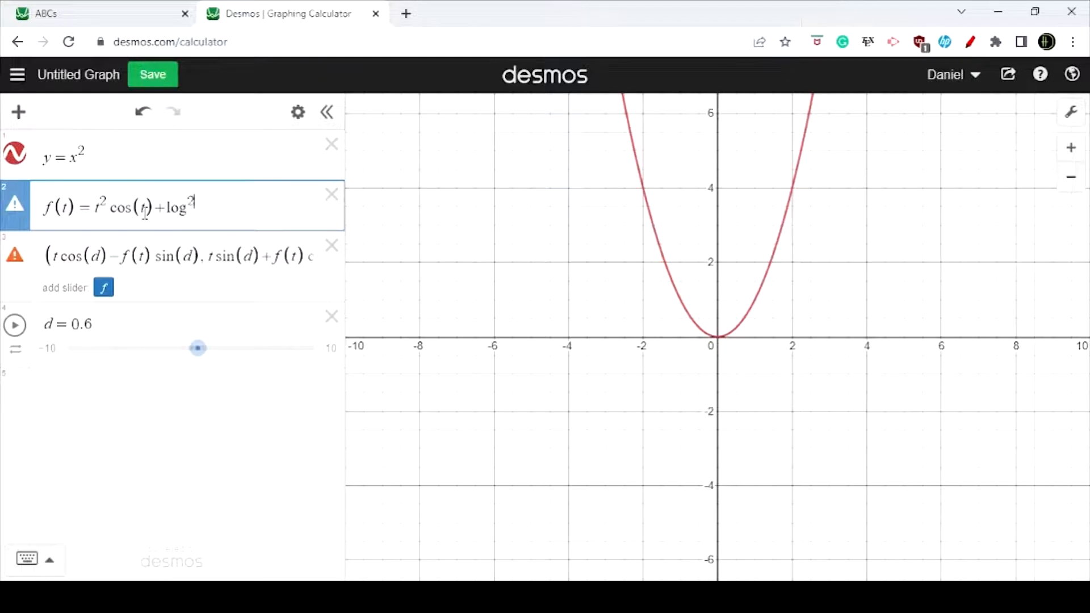
key(Right)
text(x)
key(BackSpace)
text(t)
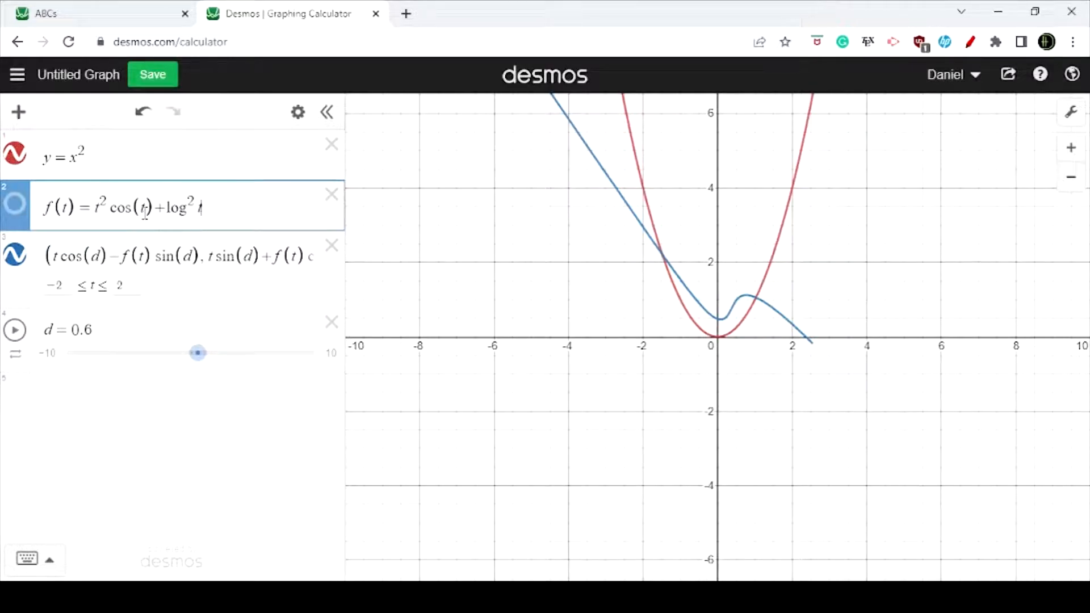
Step: Add the term e^t to the end of the f(t) definition
text(e)
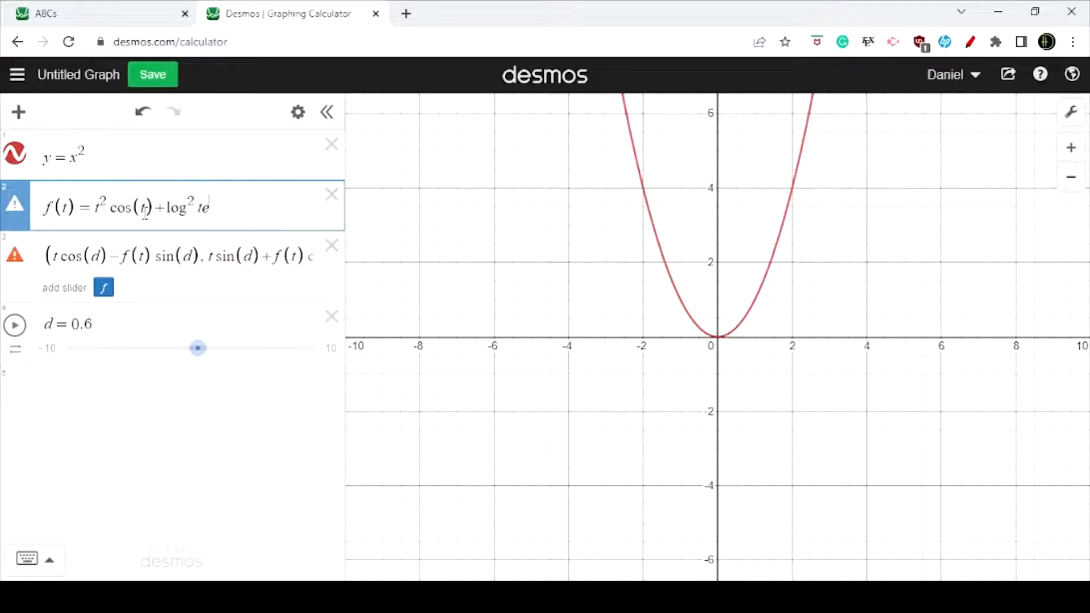
key(BackSpace)
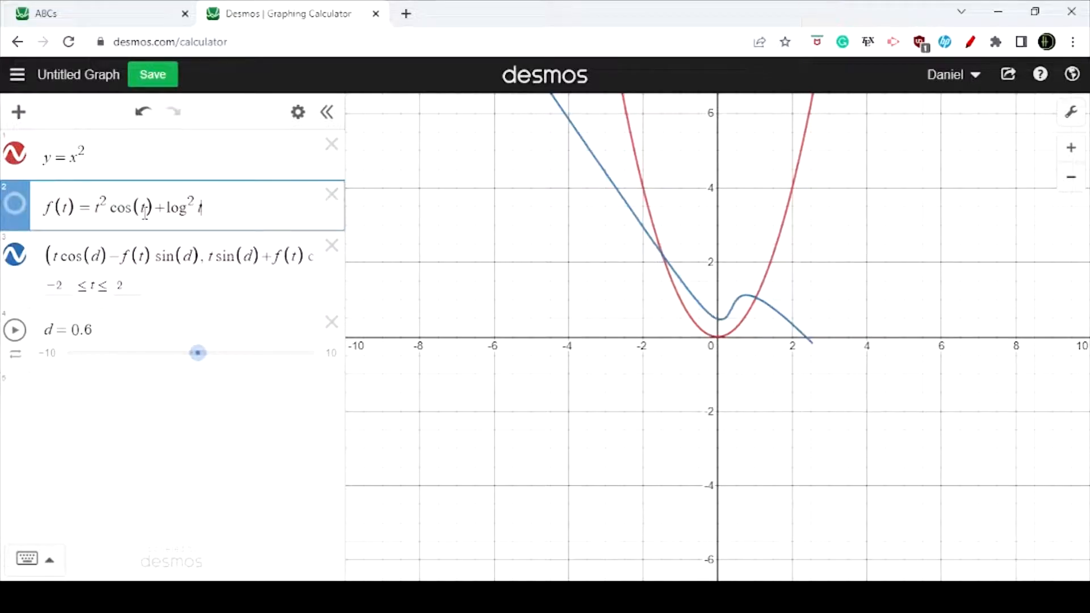
key(BackSpace)
text(t + e^)
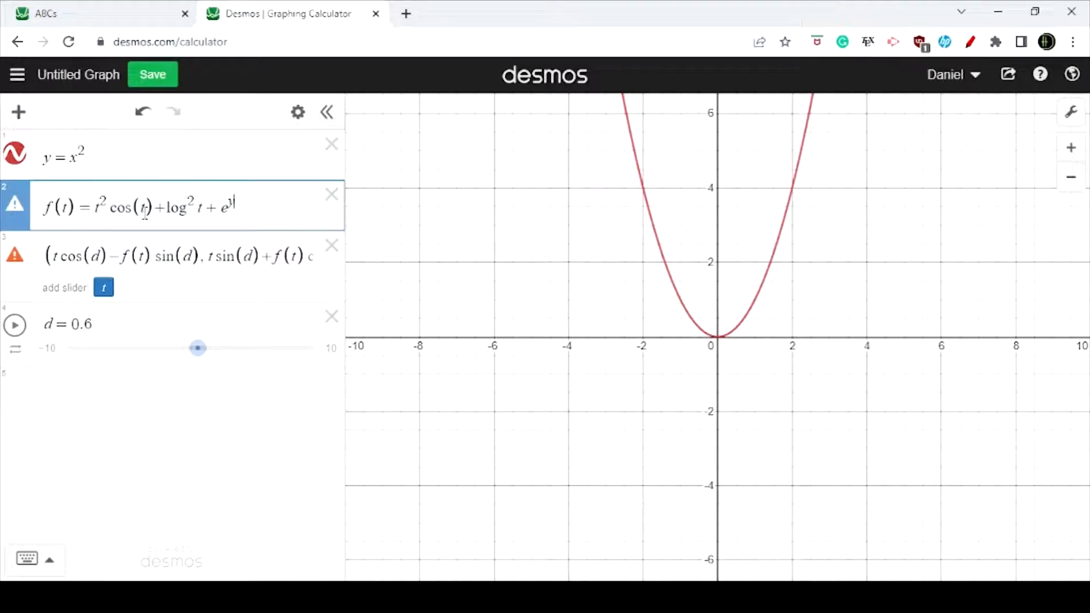
text(t)
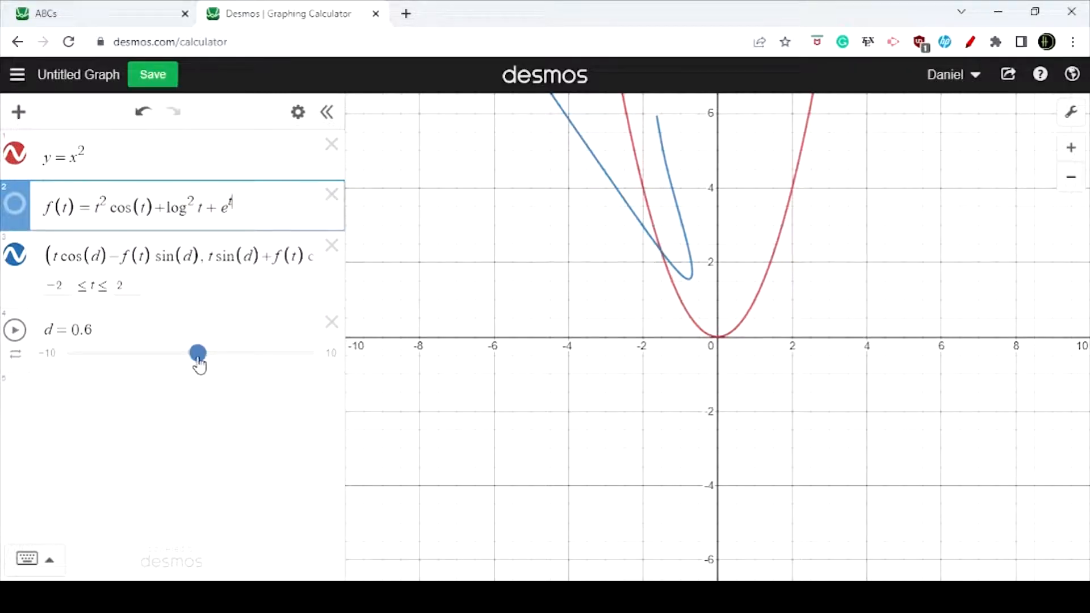
Step: Set the rotation angle d to 0, and rotate the curve with the slider to d = 0.4
click(90, 330)
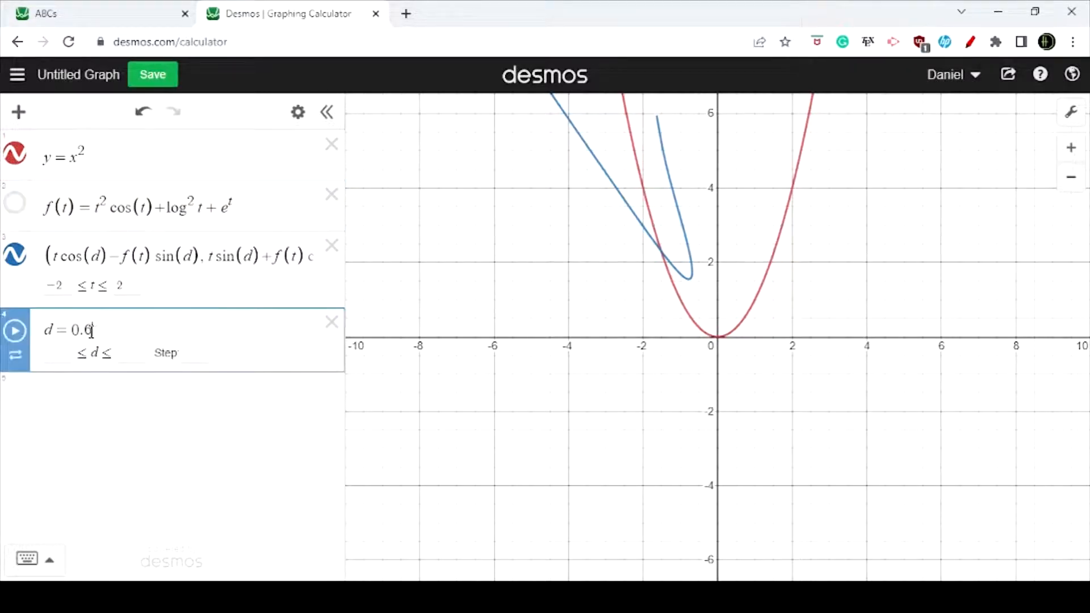
drag(91, 331, 81, 332)
text(0)
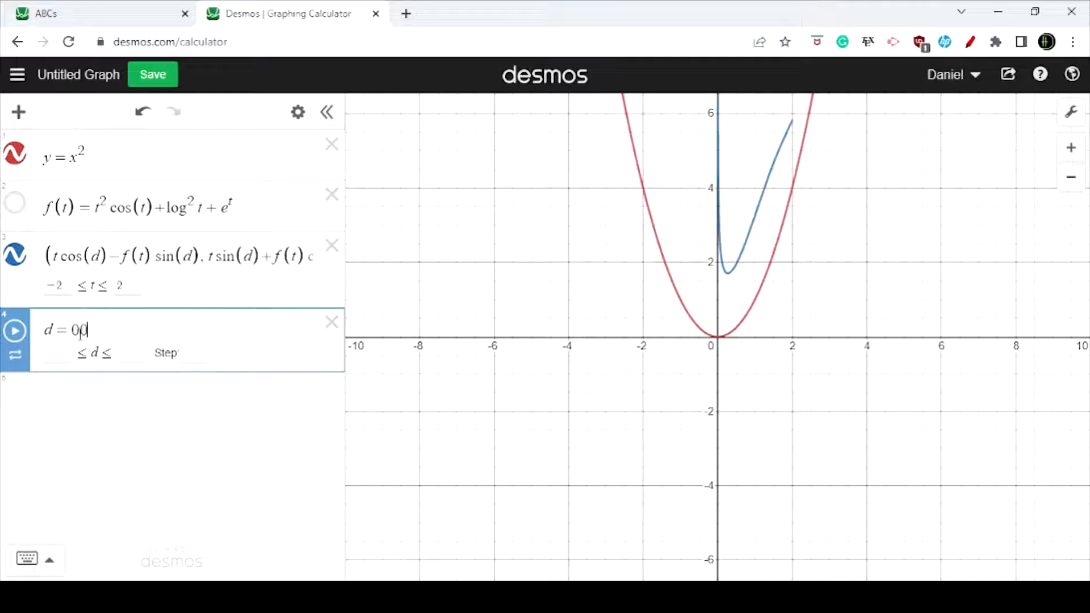
key(BackSpace)
key(BackSpace)
key(Return)
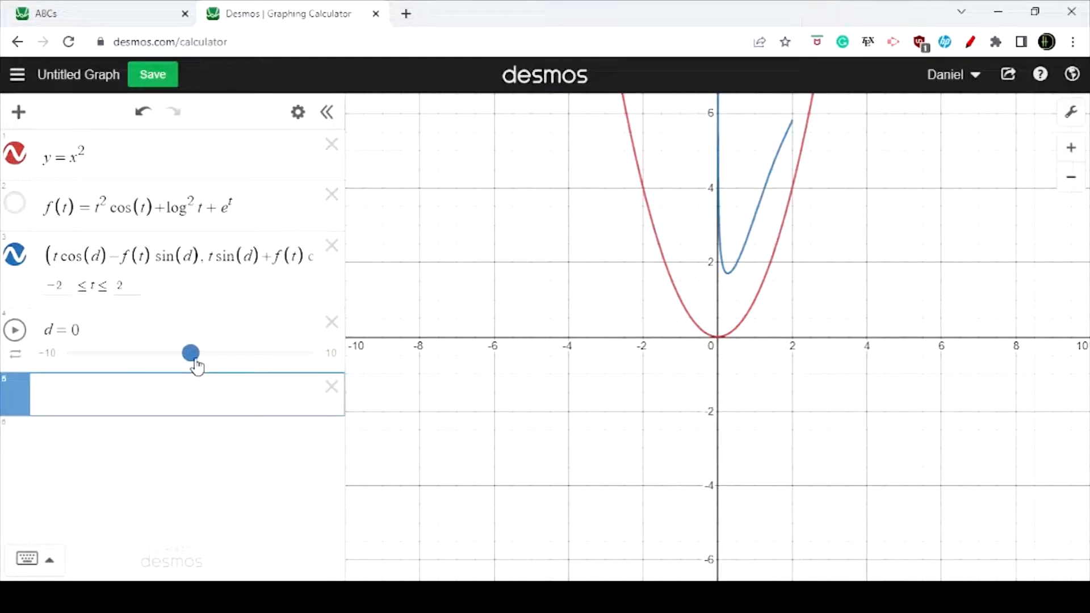
mouse_move(195, 365)
mouse_down()
mouse_move(209, 364)
mouse_move(199, 361)
mouse_up()
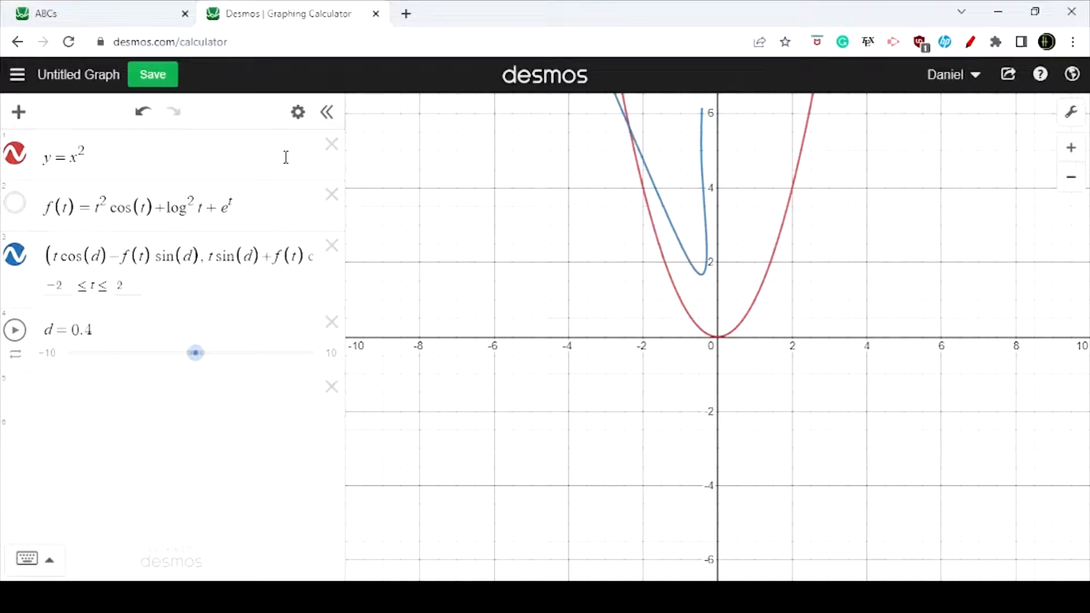
Step: Examine the f(t) definition and where f(t) is used in the parametric curve's x- and y-coordinates
drag(265, 216, 101, 223)
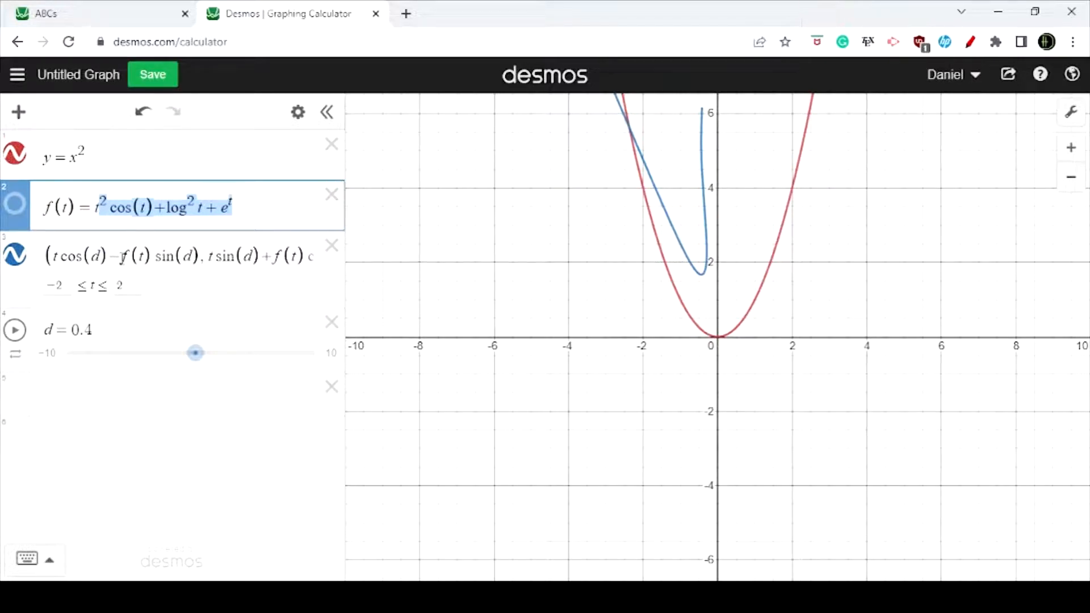
drag(118, 258, 151, 261)
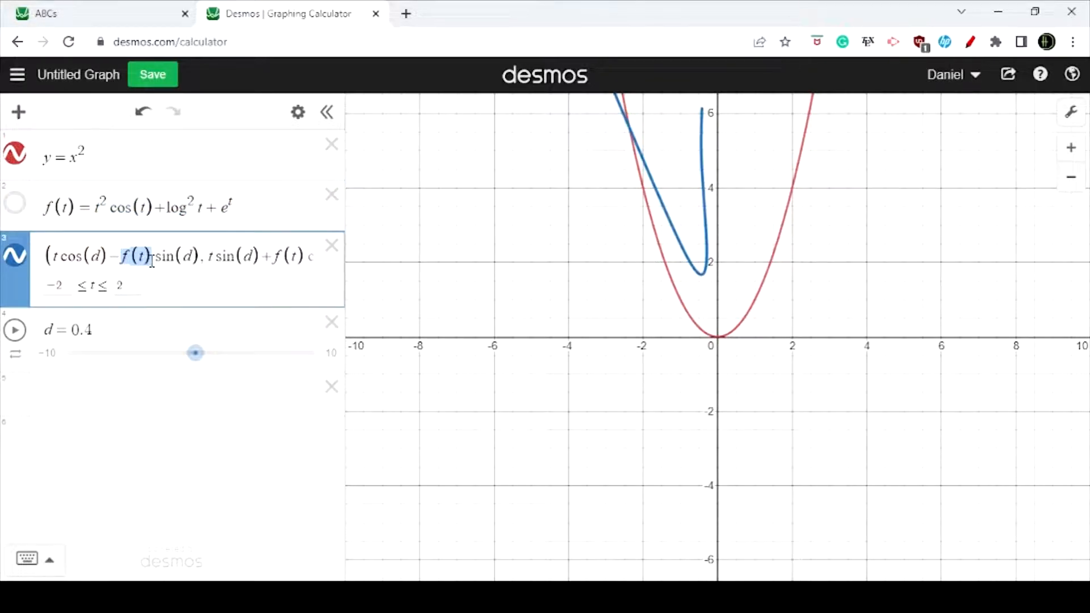
click(87, 258)
drag(61, 260, 230, 258)
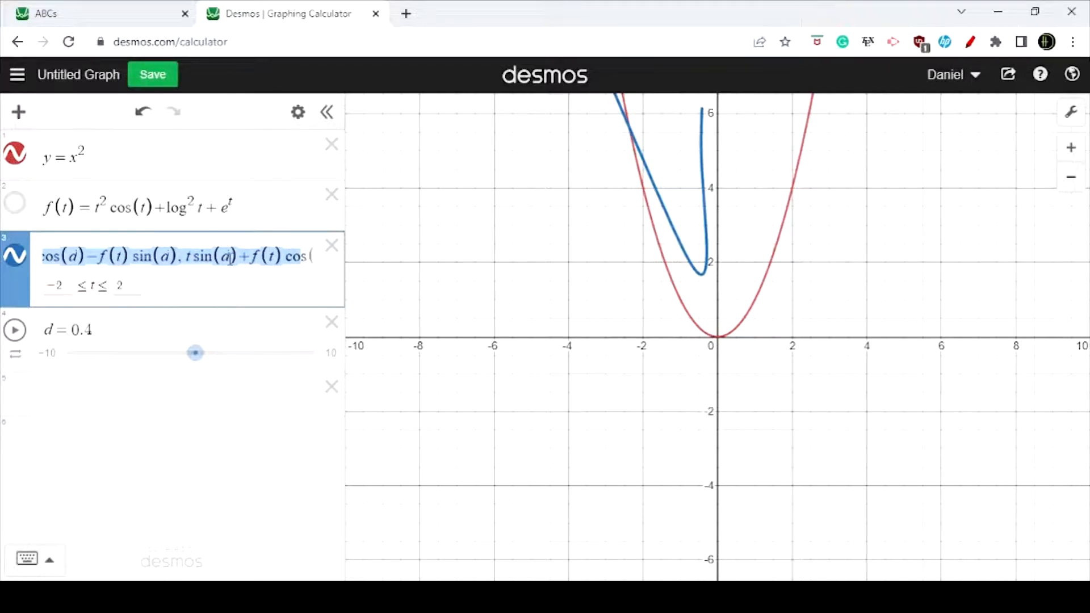
click(230, 259)
drag(250, 210, 98, 230)
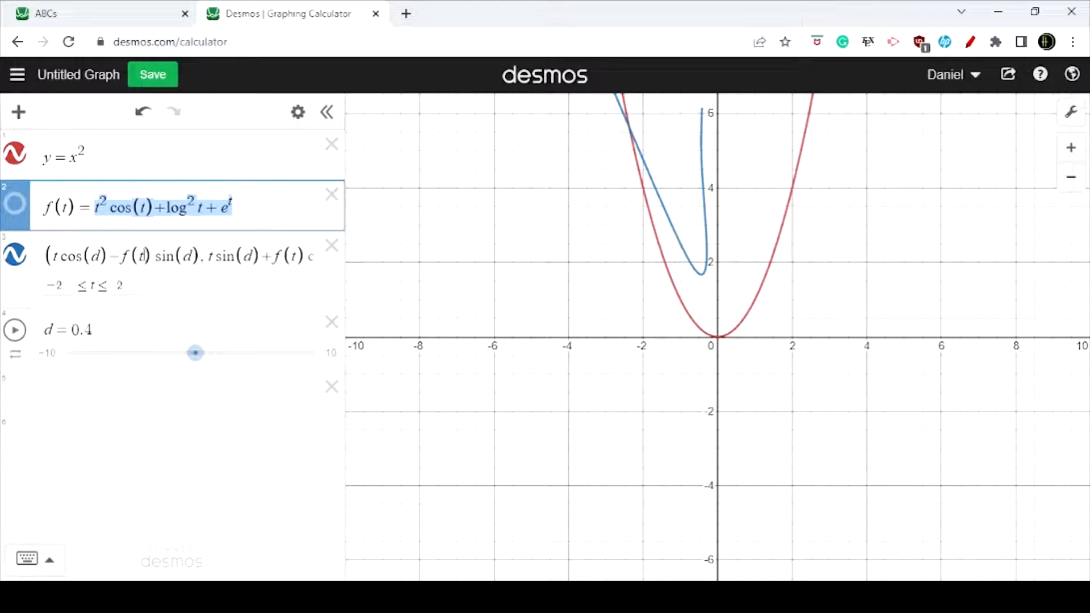
drag(110, 258, 151, 259)
click(173, 264)
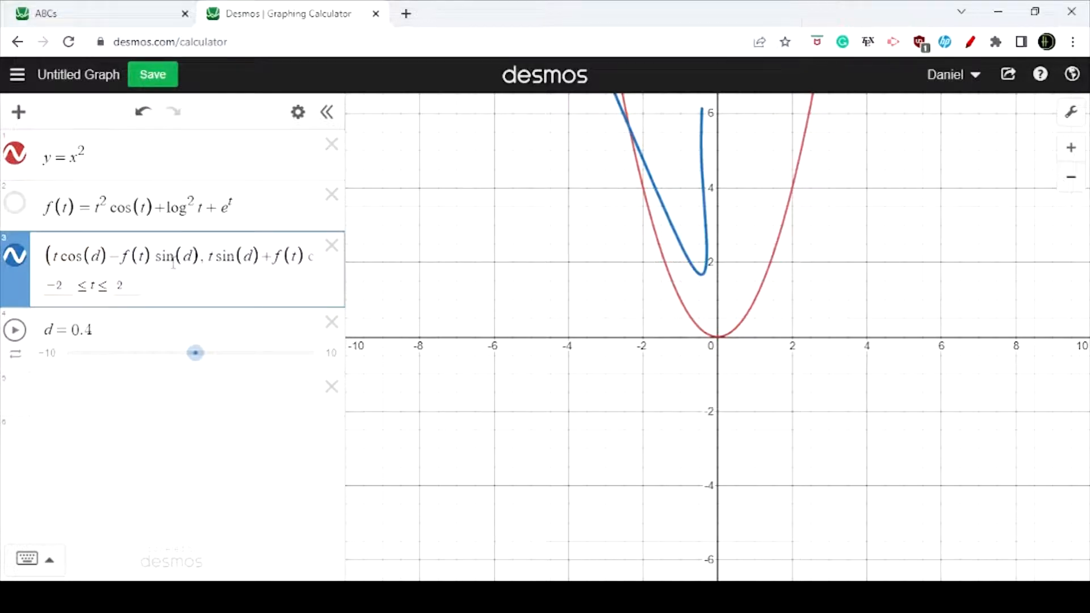
Step: Switch to the ABCs graph and expand folder A to view the equations that draw the letter A
click(119, 19)
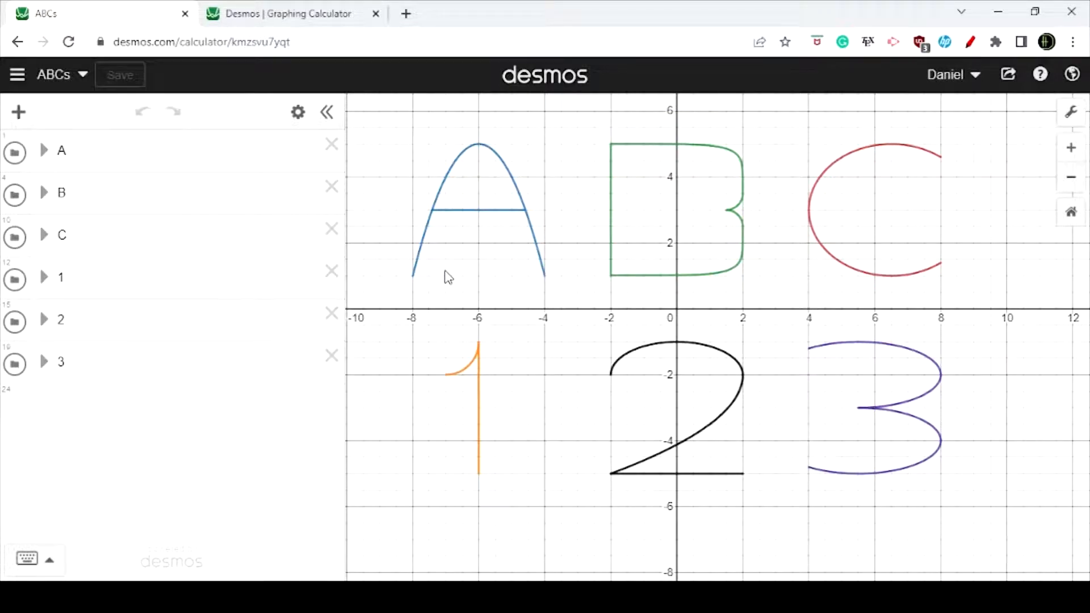
click(490, 211)
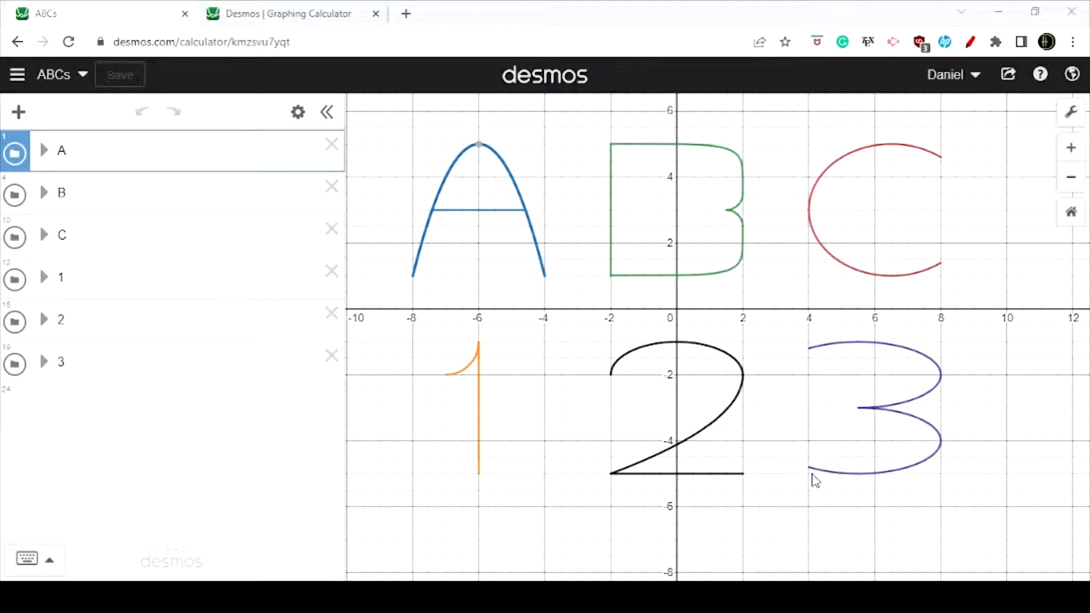
key(Down)
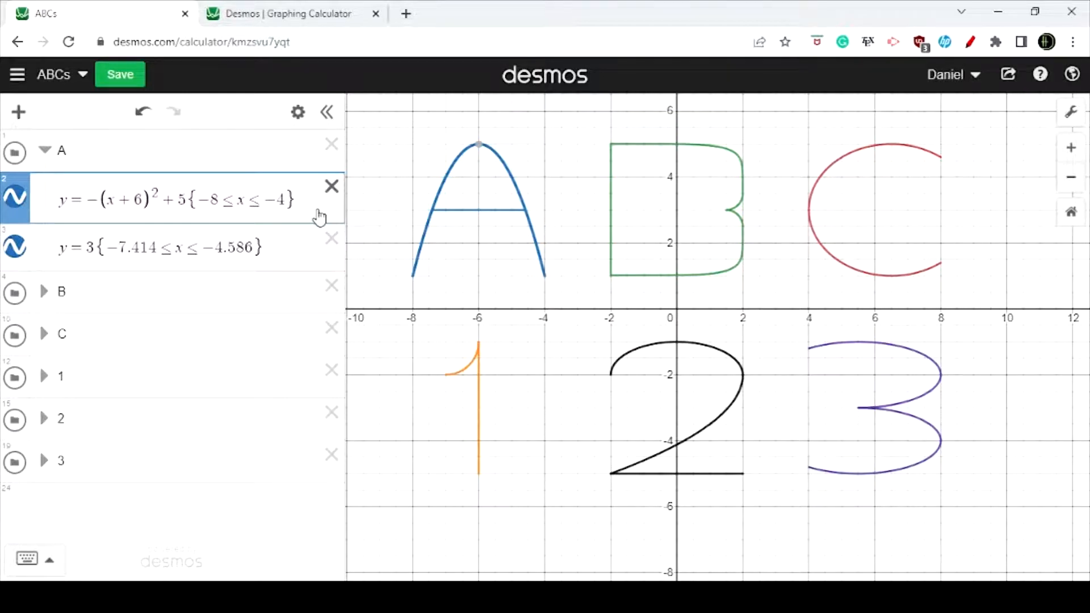
Step: Define f_1(t) = -(t+6)^2 + 5 directly below the parabola equation in folder A, and hide its graph
key(Return)
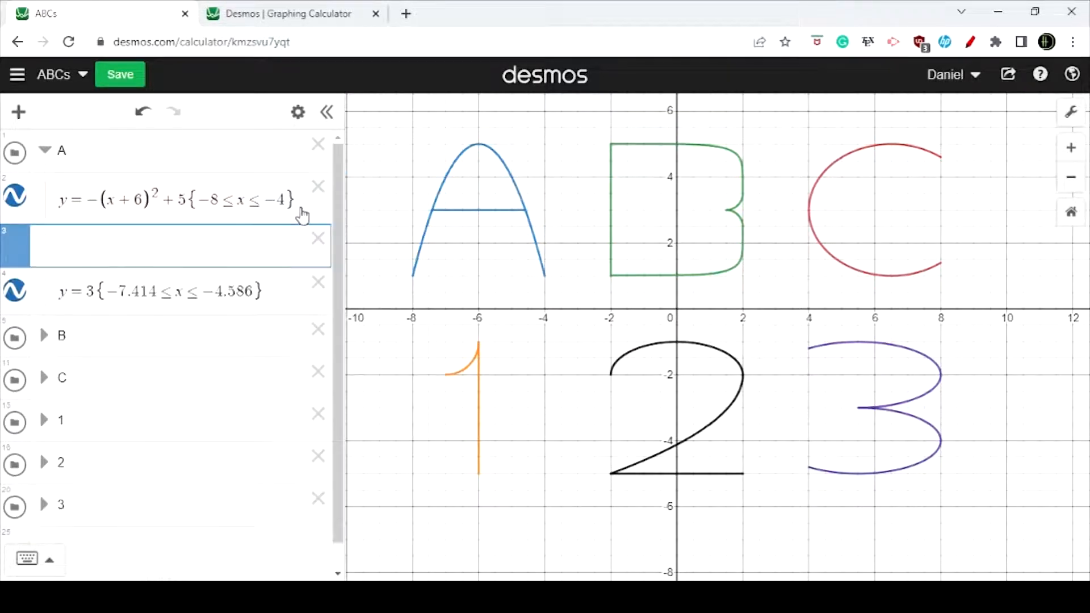
text(f1)
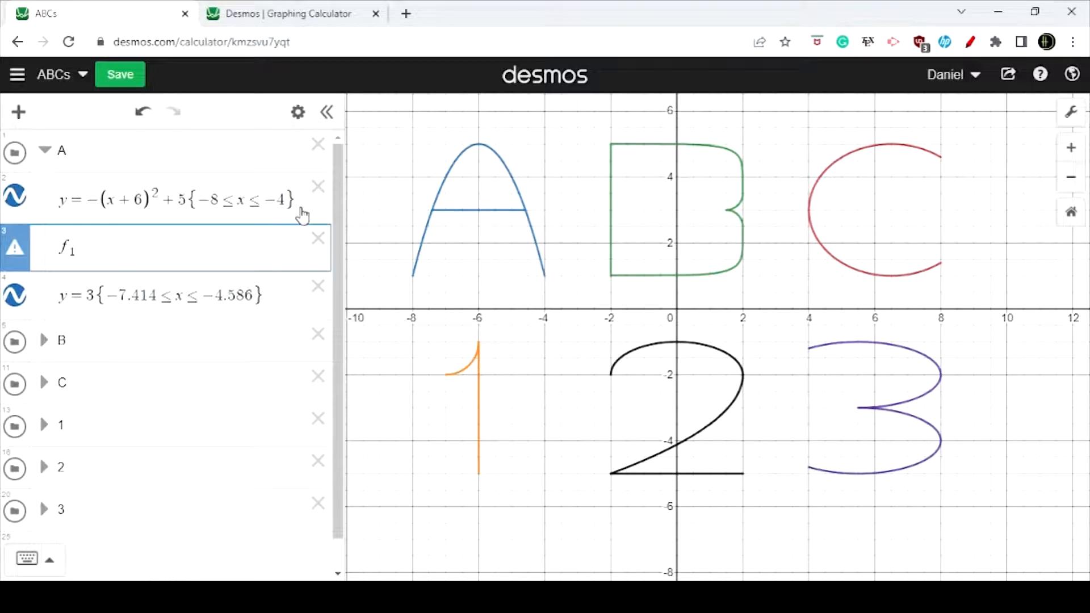
text(()
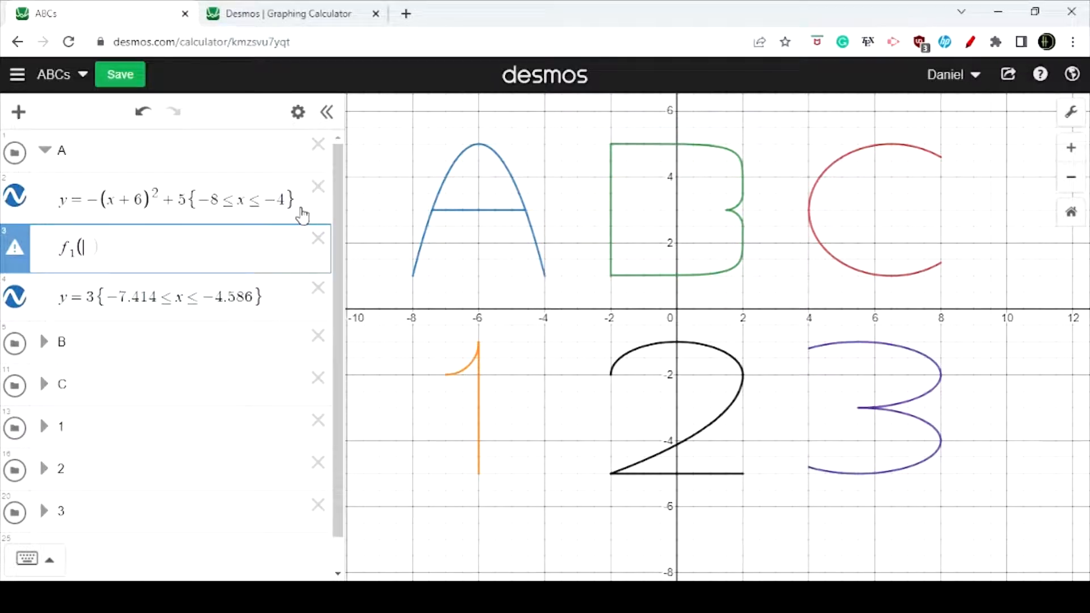
text(t)
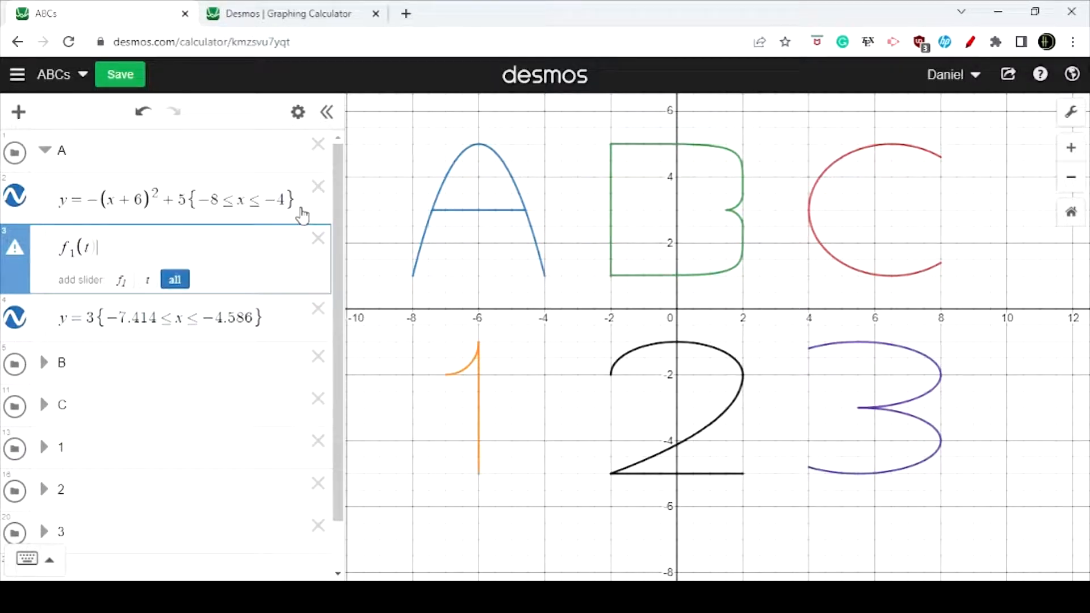
text())
drag(92, 203, 187, 205)
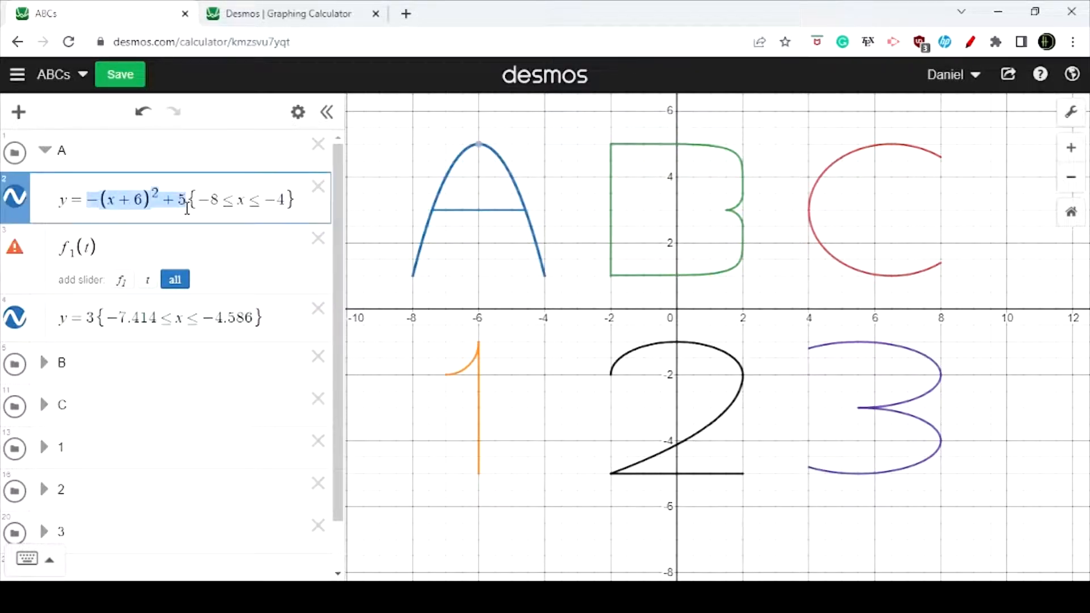
click(120, 205)
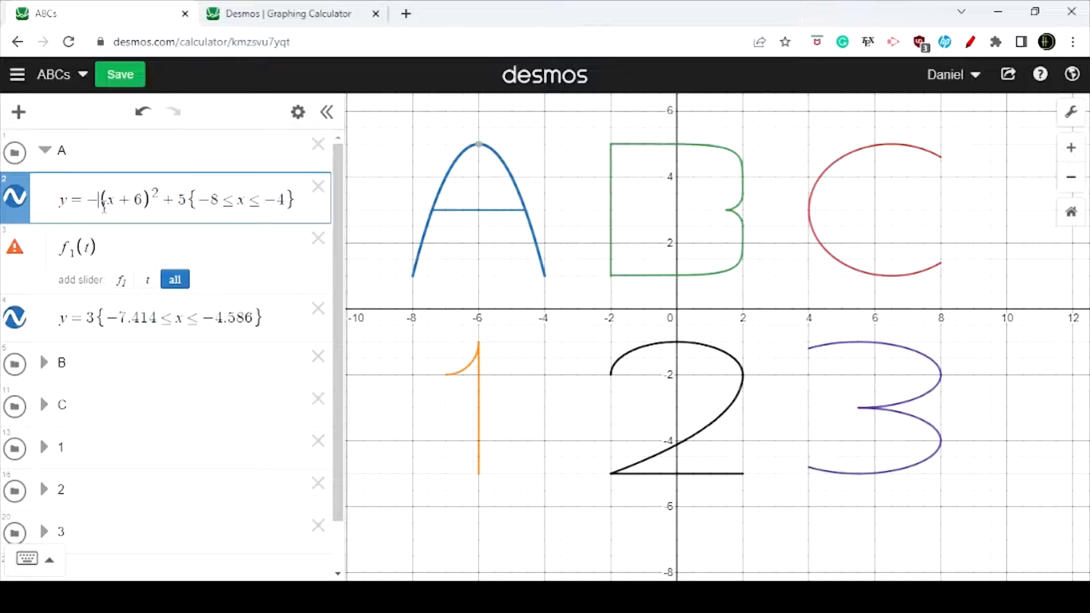
click(118, 253)
text(=)
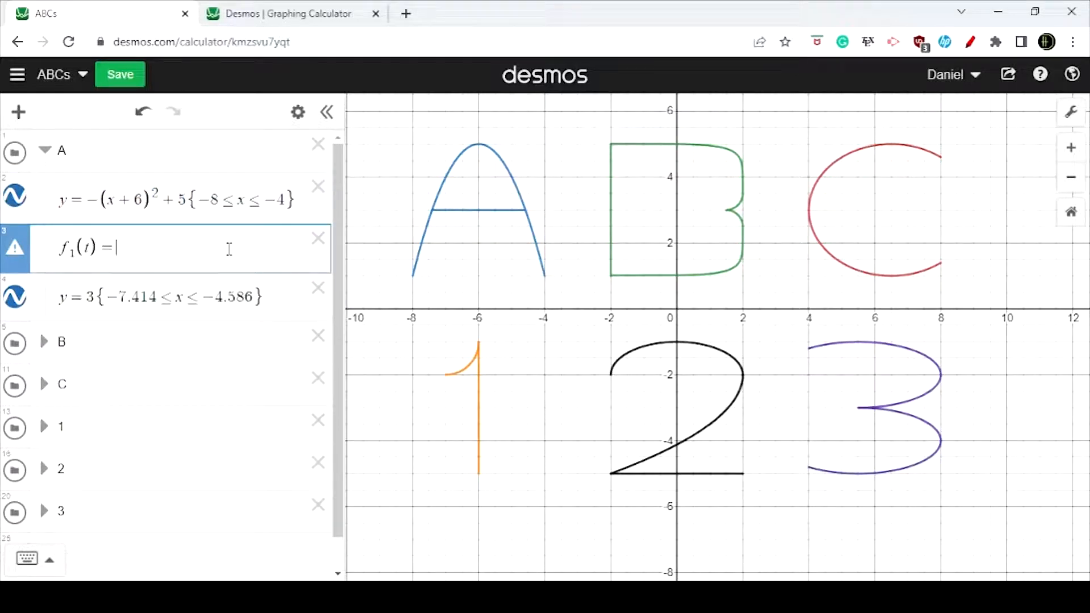
text(-(t)
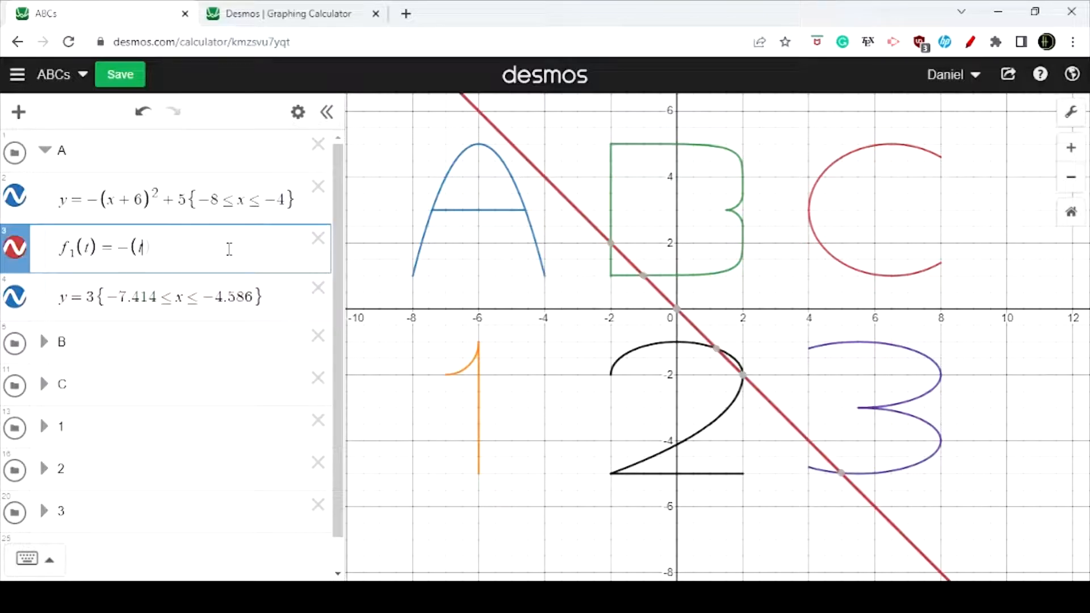
text(+6))
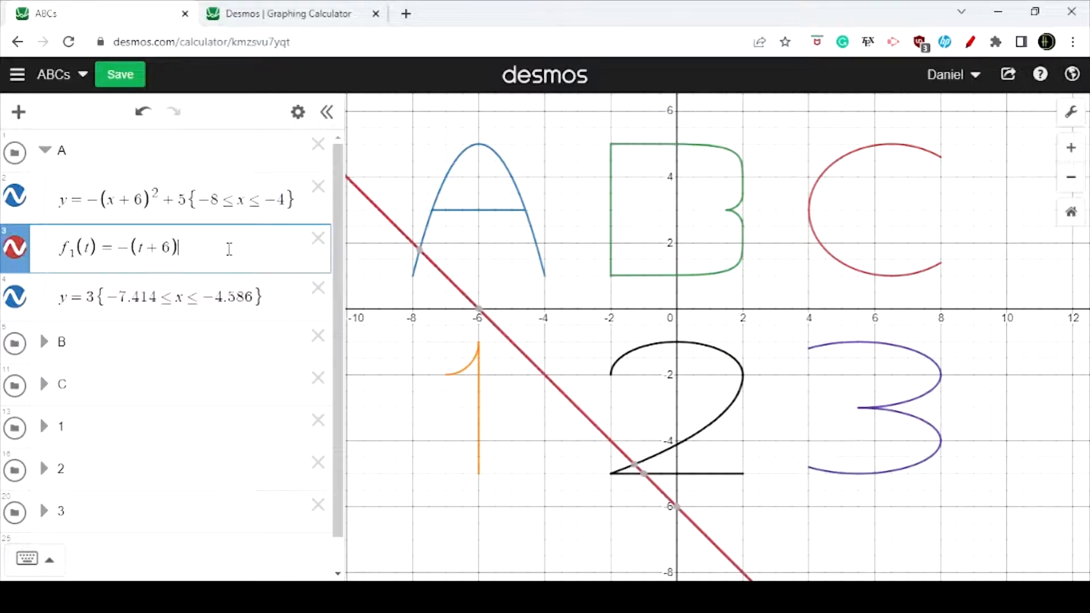
text(^2)
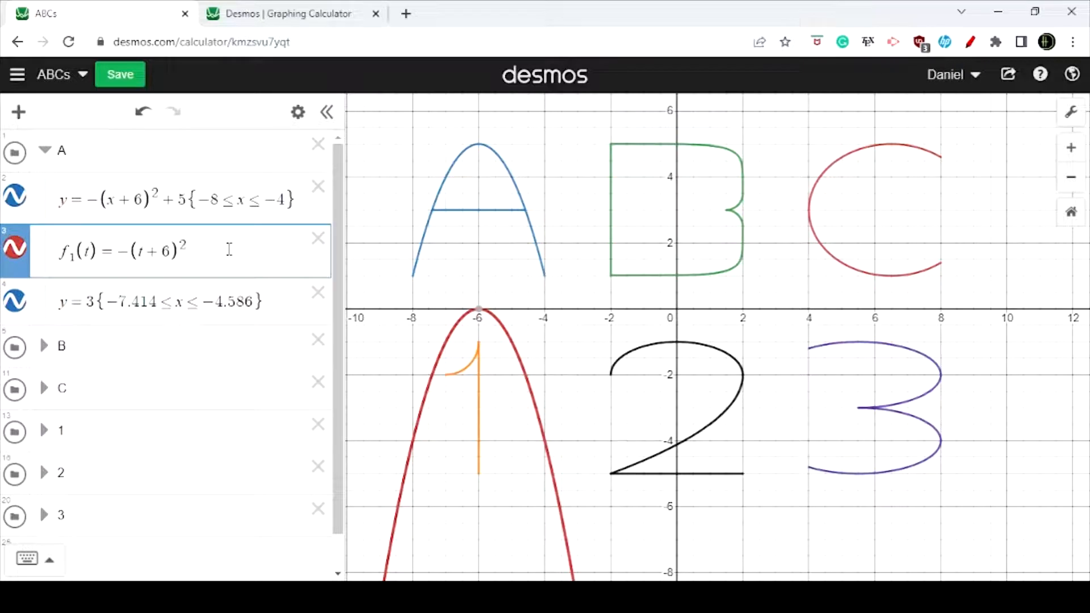
text(+5)
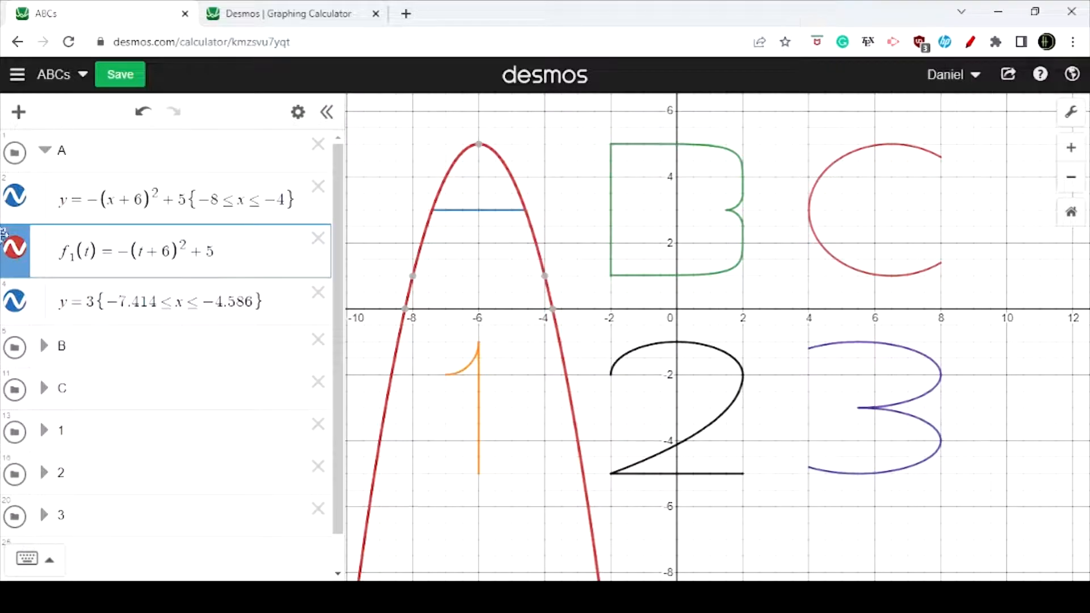
click(15, 250)
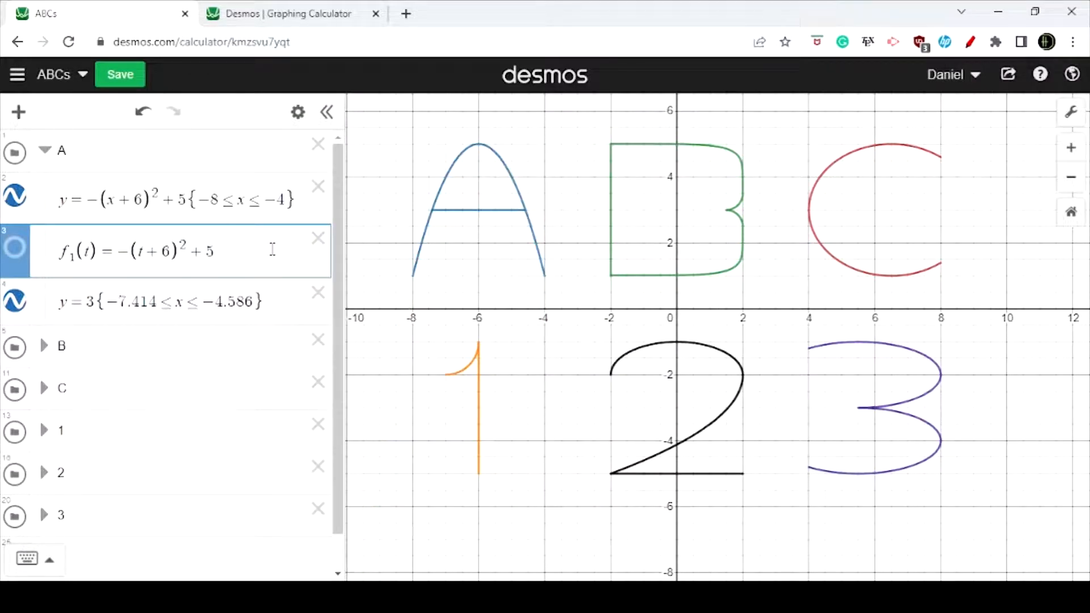
Step: Copy the parametric rotation expression from the untitled graph into a new expression below f_1(t) in the ABCs graph
key(Return)
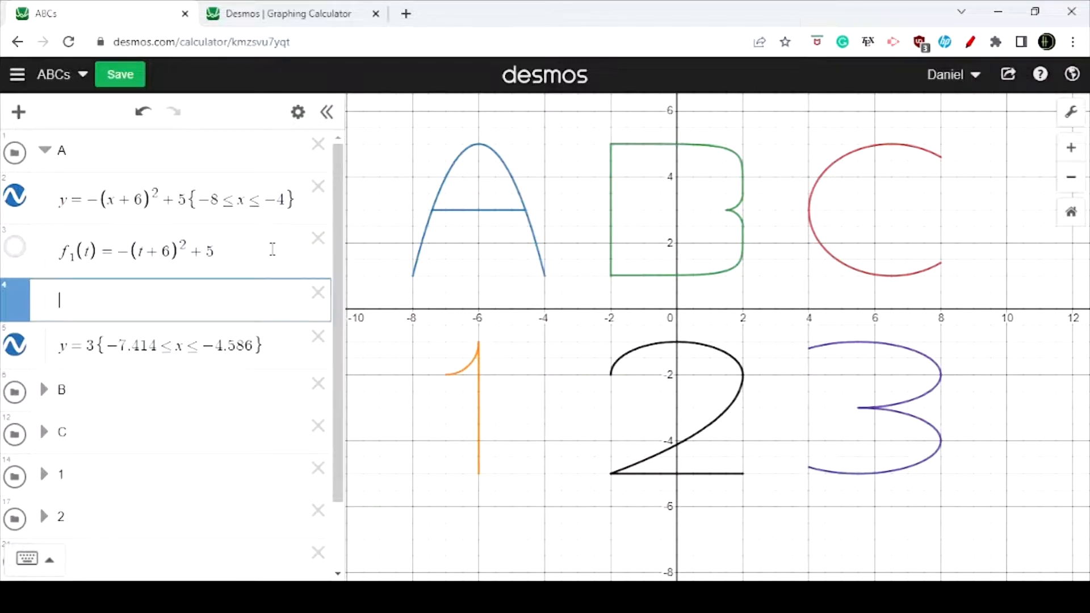
text(()
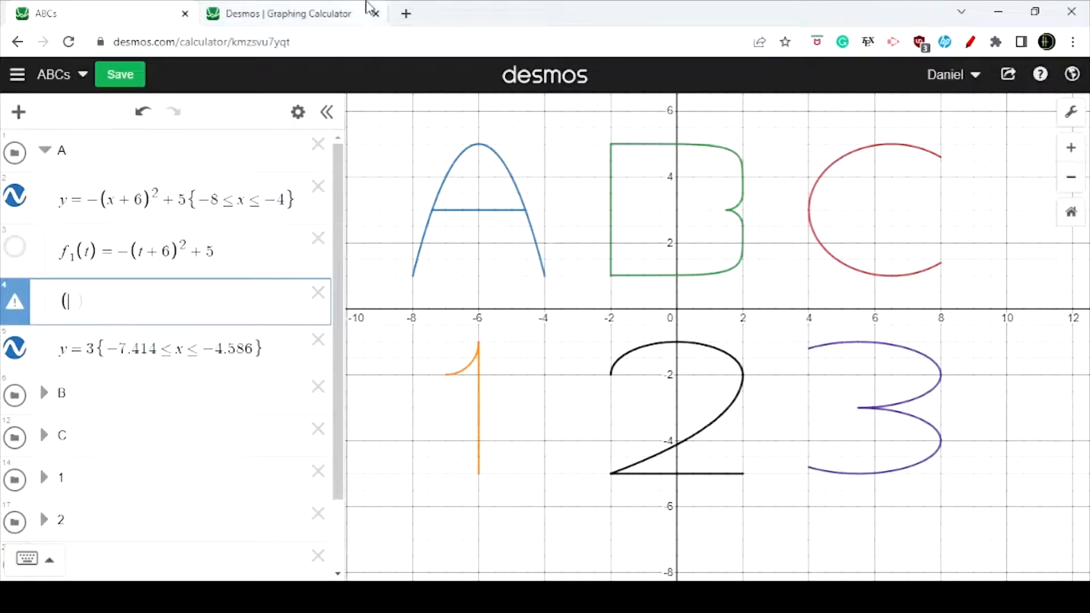
click(329, 11)
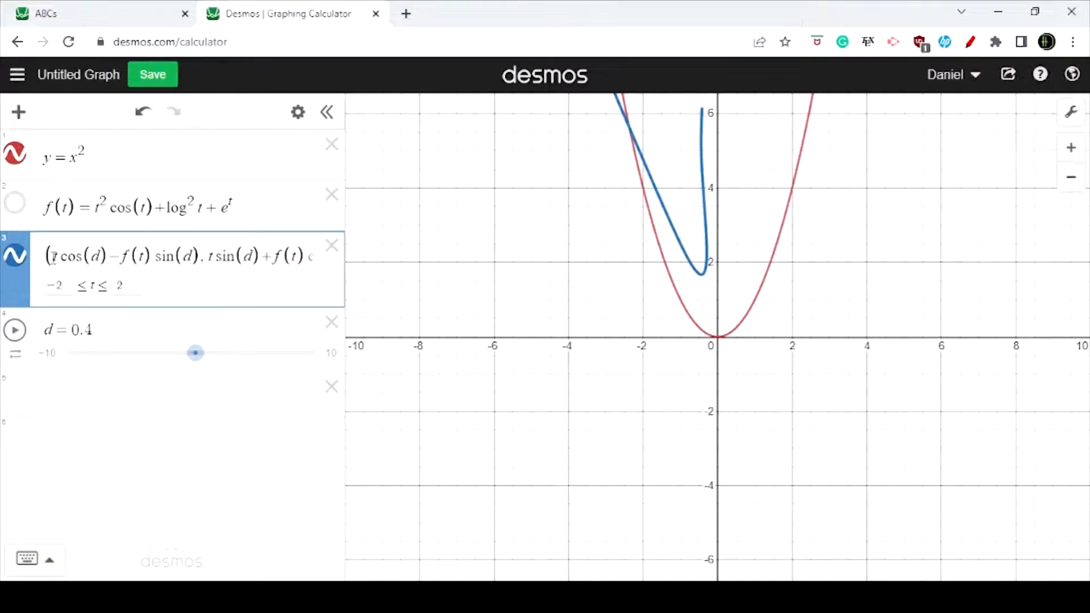
key(ctrl+a)
click(128, 8)
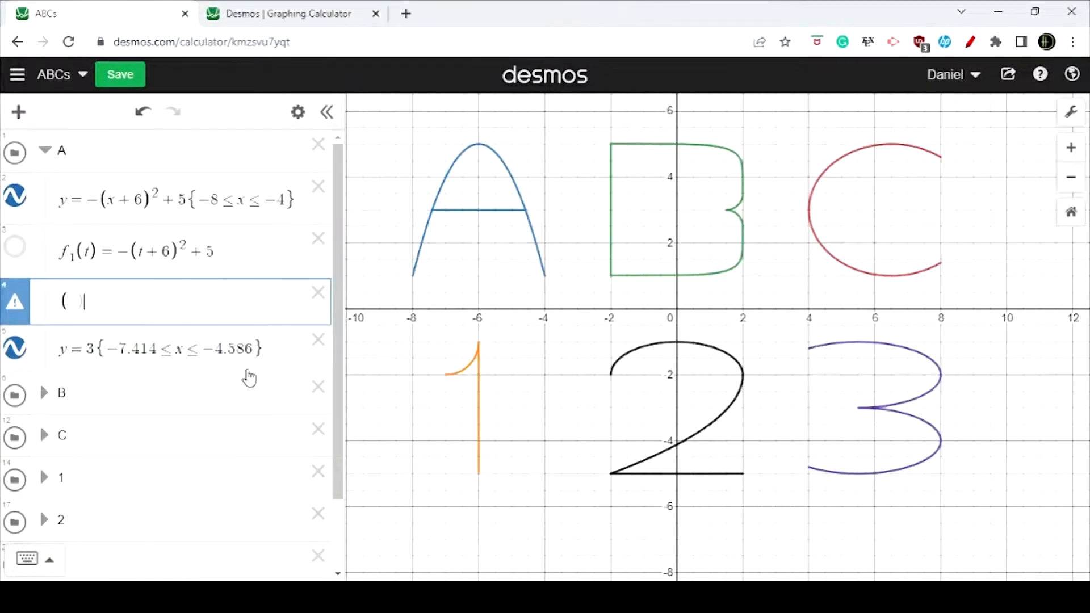
key(ctrl+v)
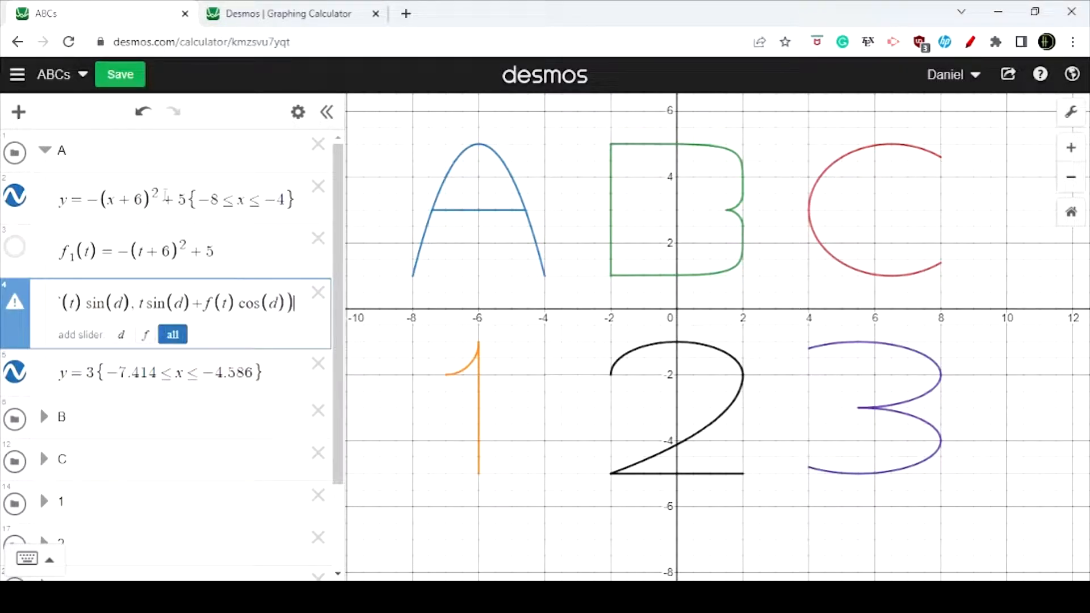
click(106, 164)
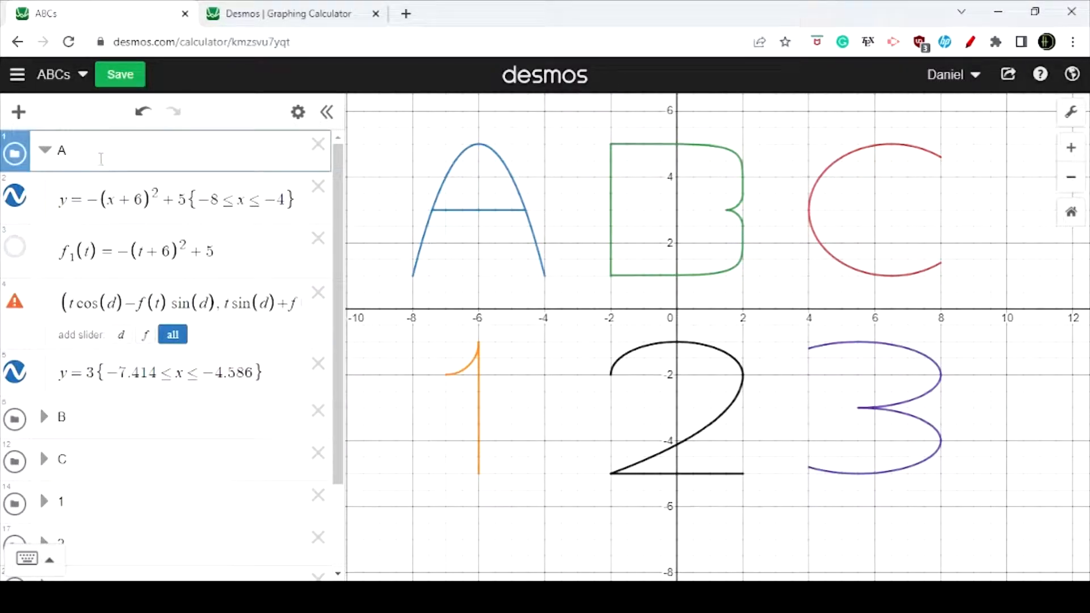
key(Return)
text(d)
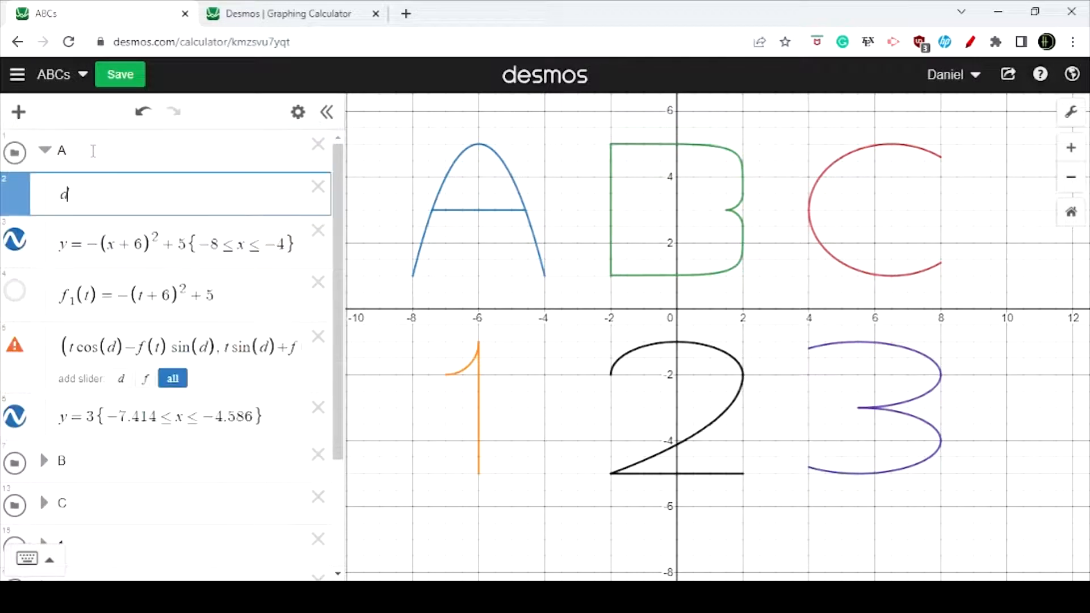
text(_a)
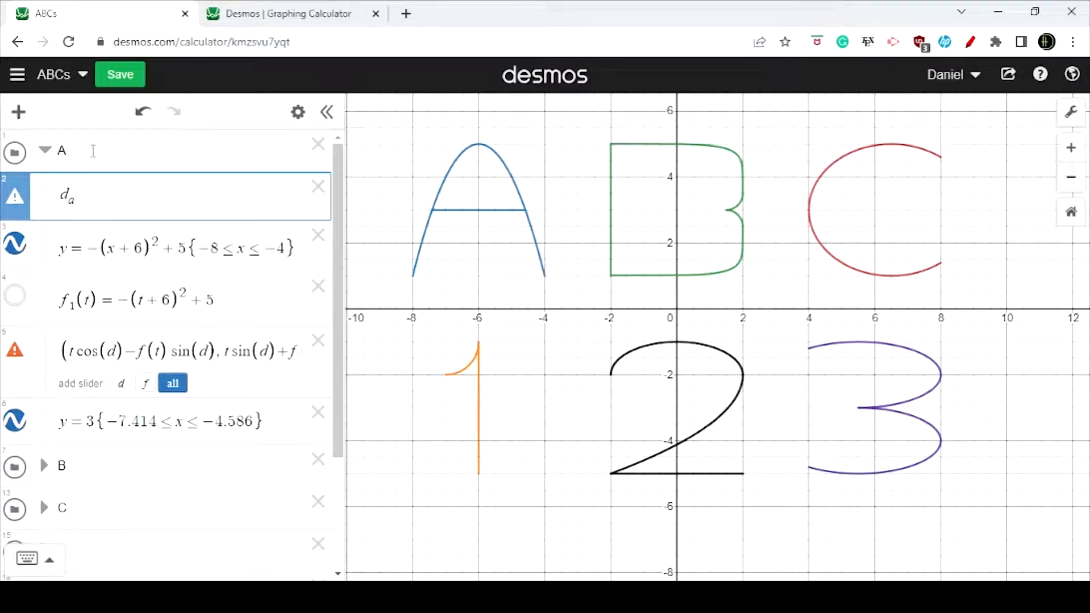
text(=0)
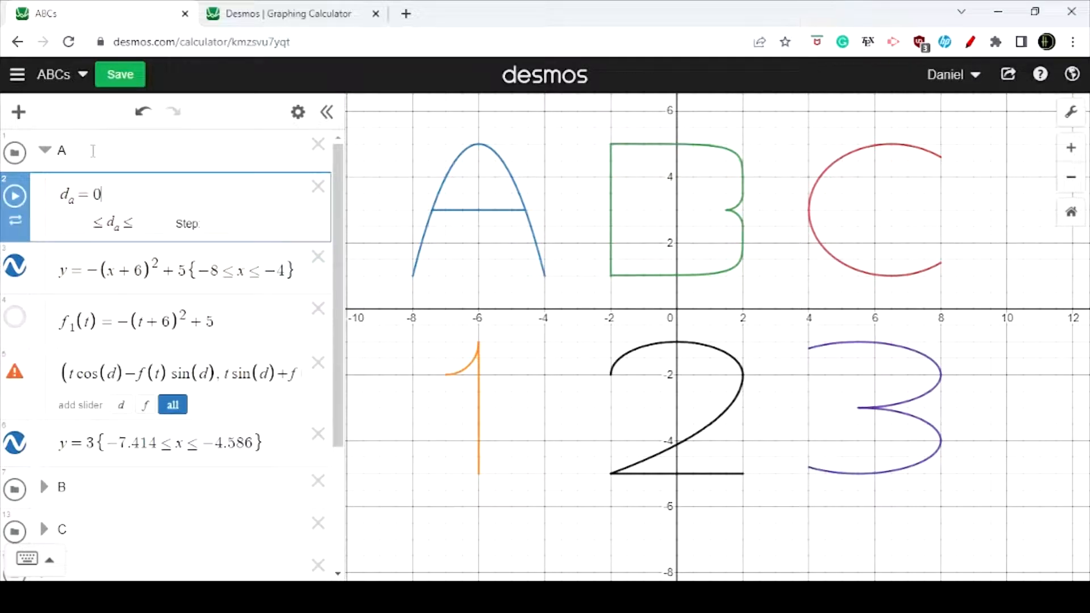
key(BackSpace)
key(BackSpace)
key(BackSpace)
key(BackSpace)
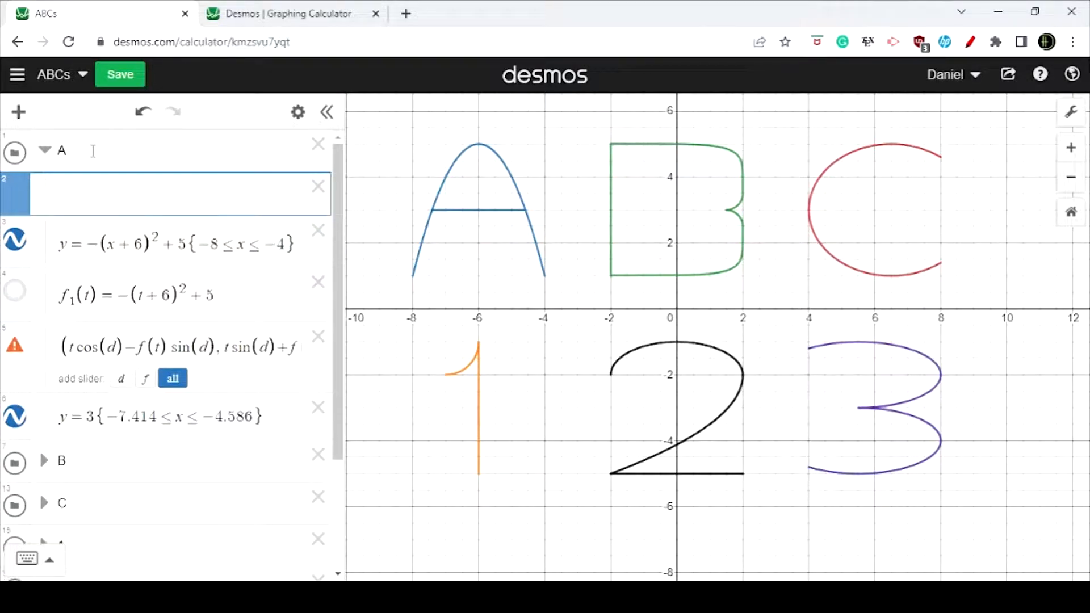
Step: Change the angle in the parametric expression's first cosine to d_a, and add a slider for d_a
click(115, 348)
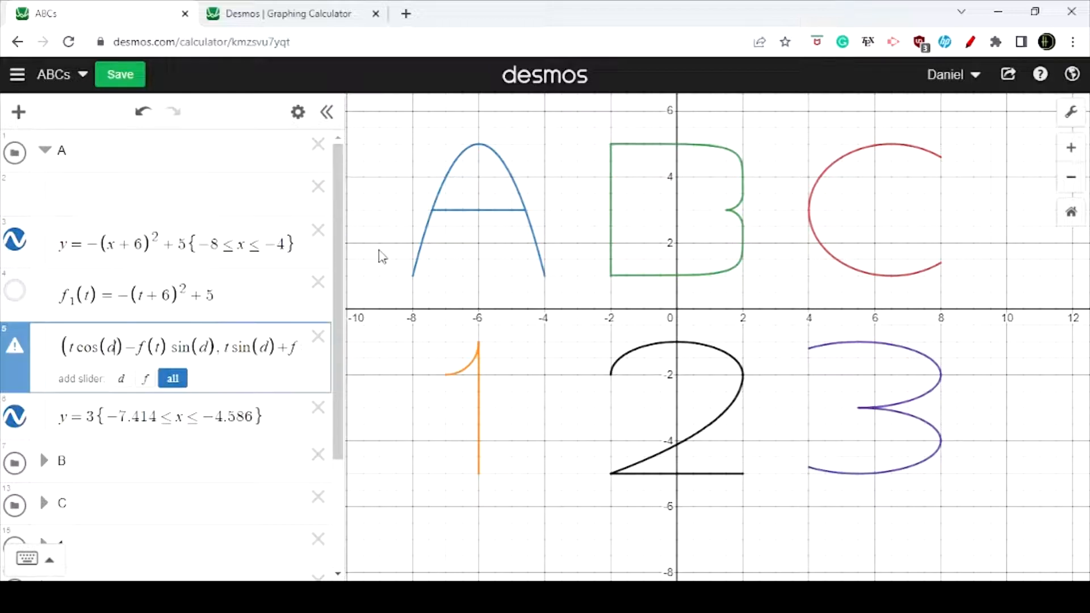
text(_)
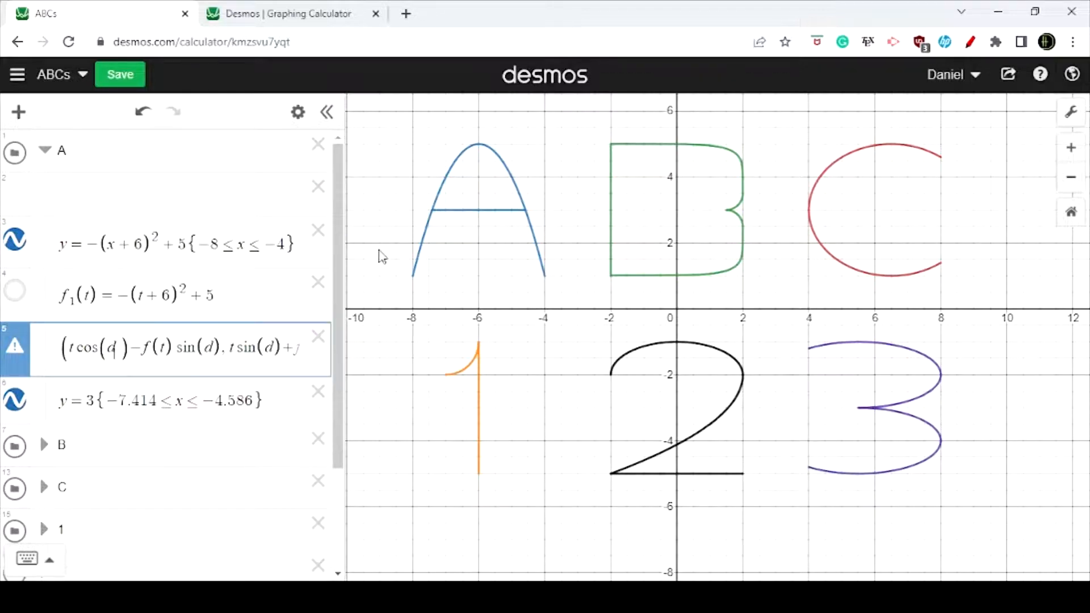
text(a)
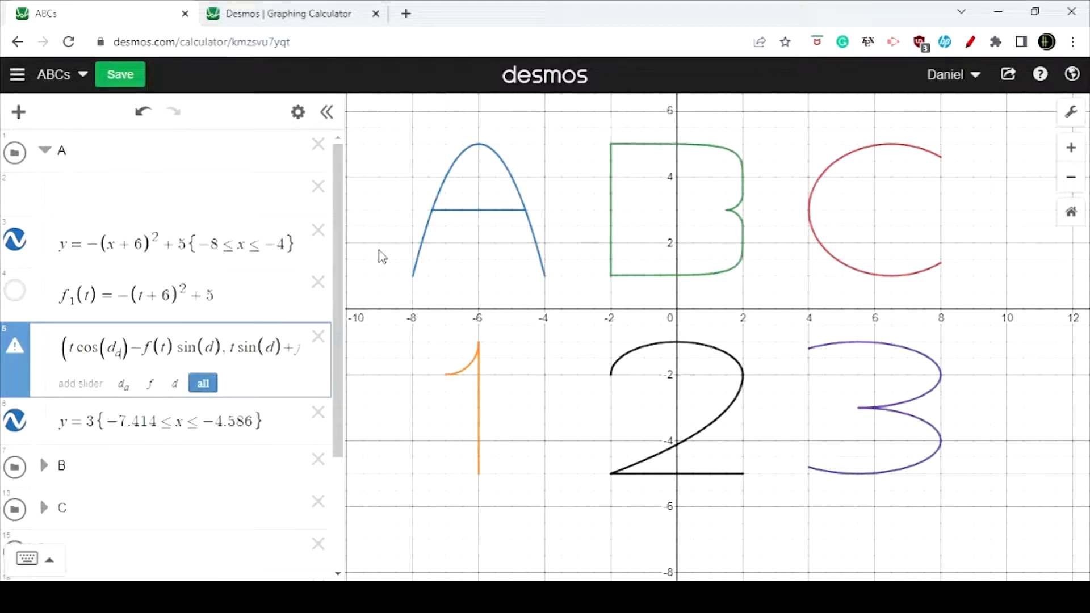
click(124, 396)
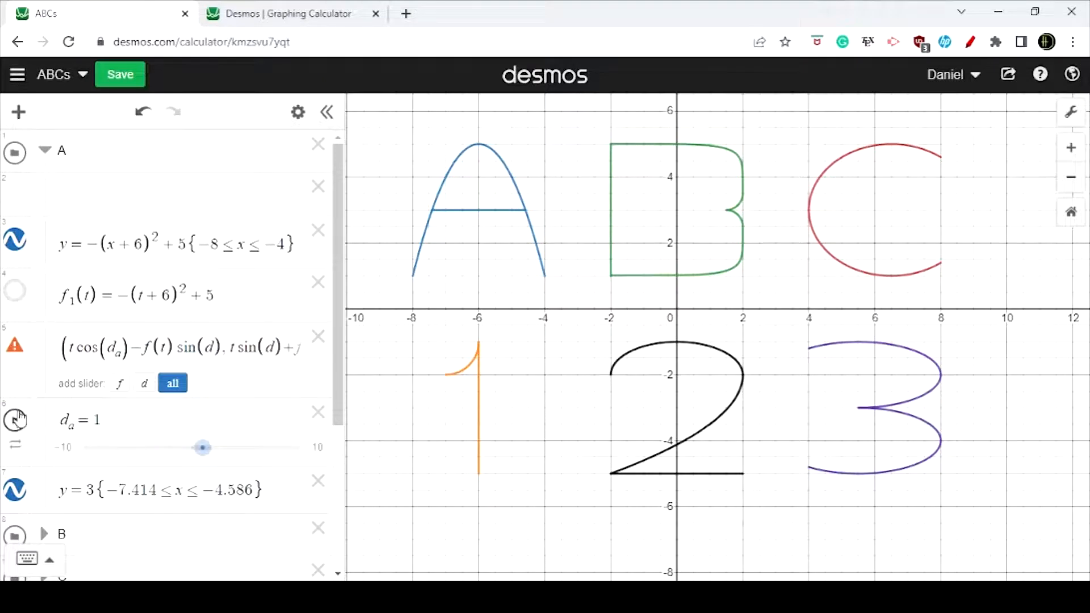
Step: Set d_a to 0, and move its slider to the top of folder A in place of the empty expression
click(125, 422)
key(BackSpace)
text(0)
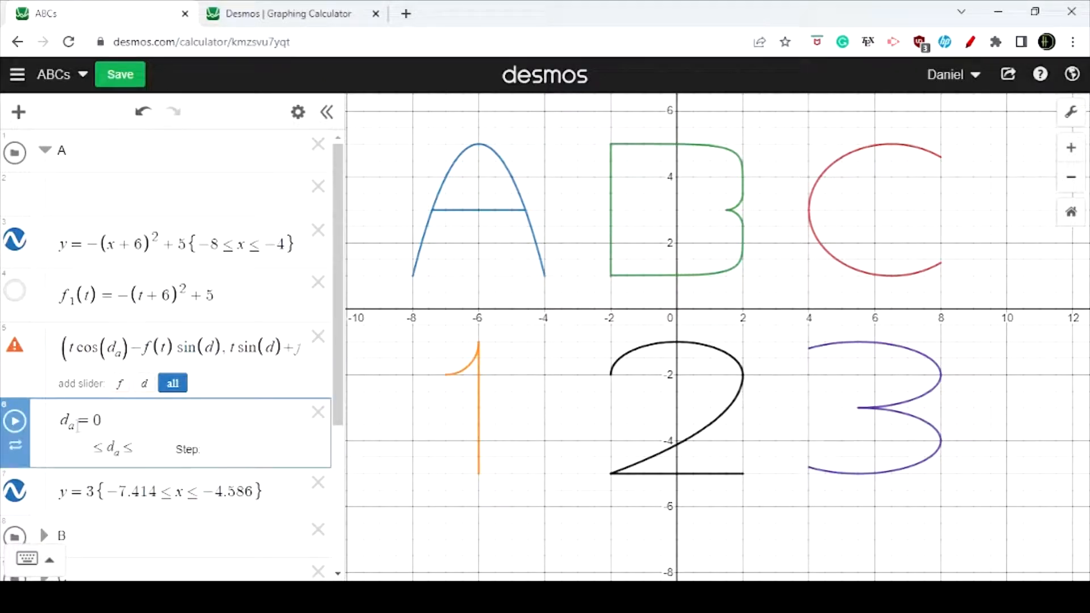
drag(19, 404, 19, 178)
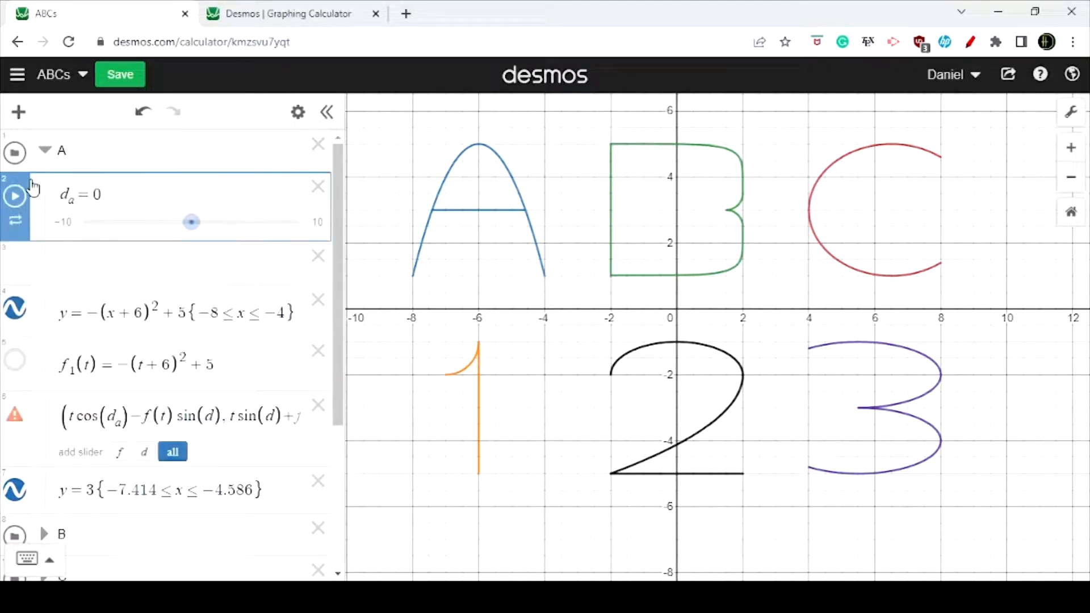
click(319, 256)
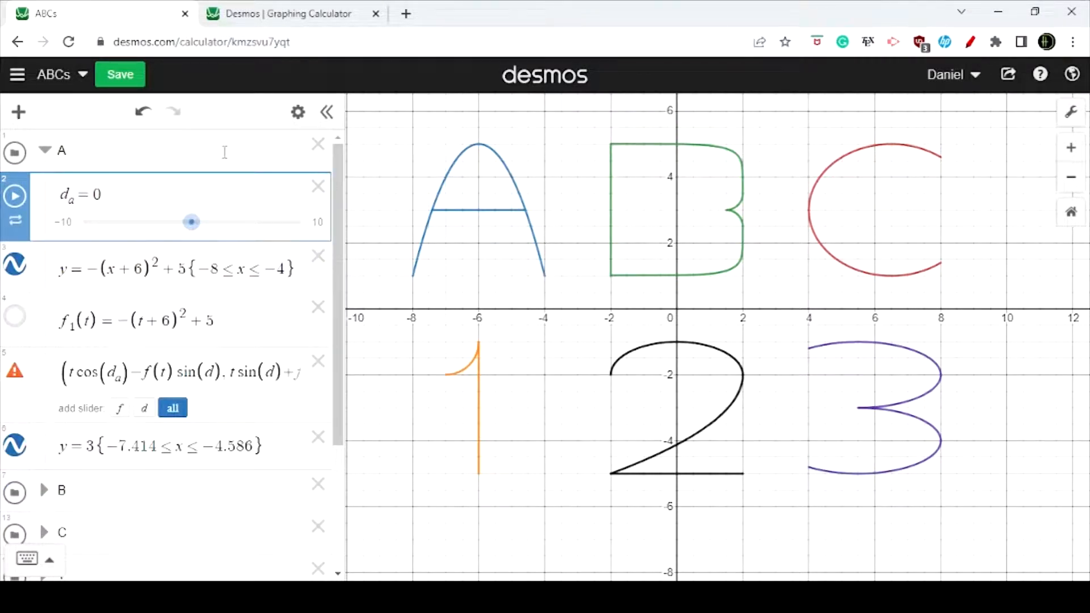
Step: Replace d with d_a in the sine terms of the parametric expression's x- and y-coordinates
click(283, 10)
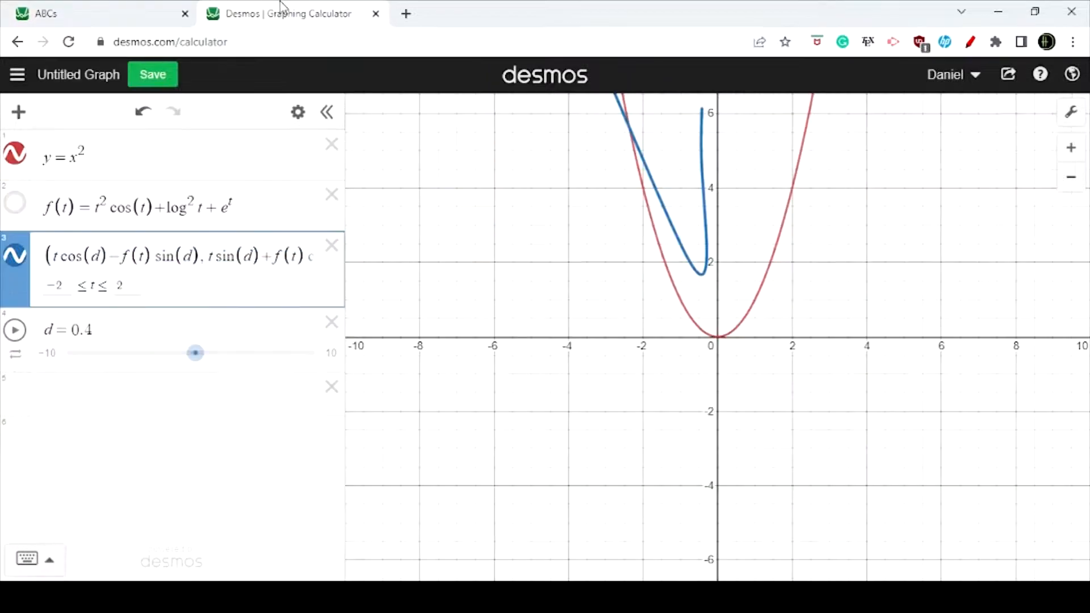
click(79, 13)
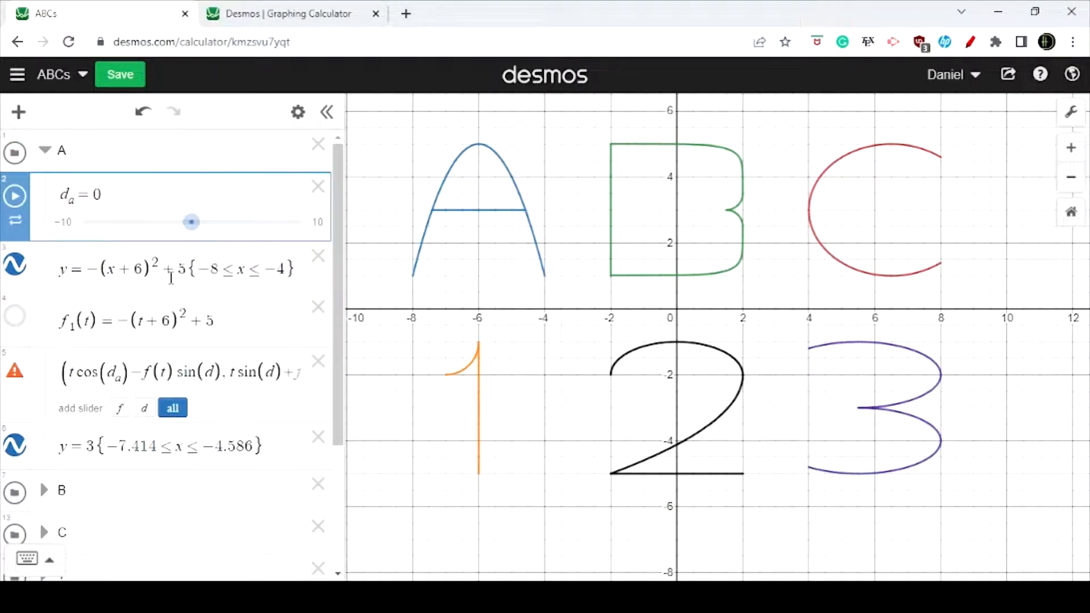
click(217, 374)
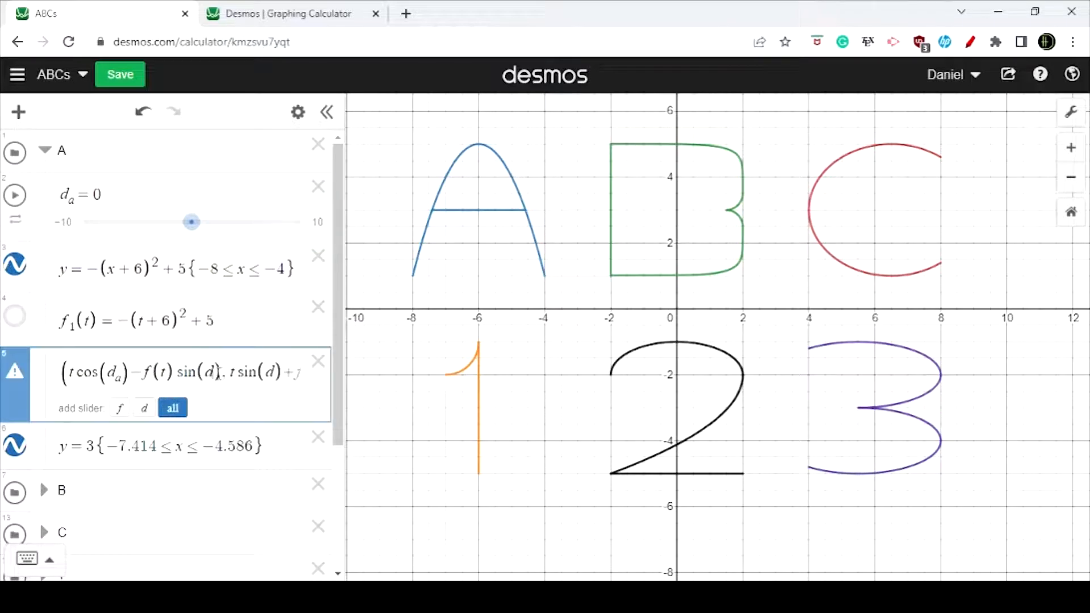
text(_d)
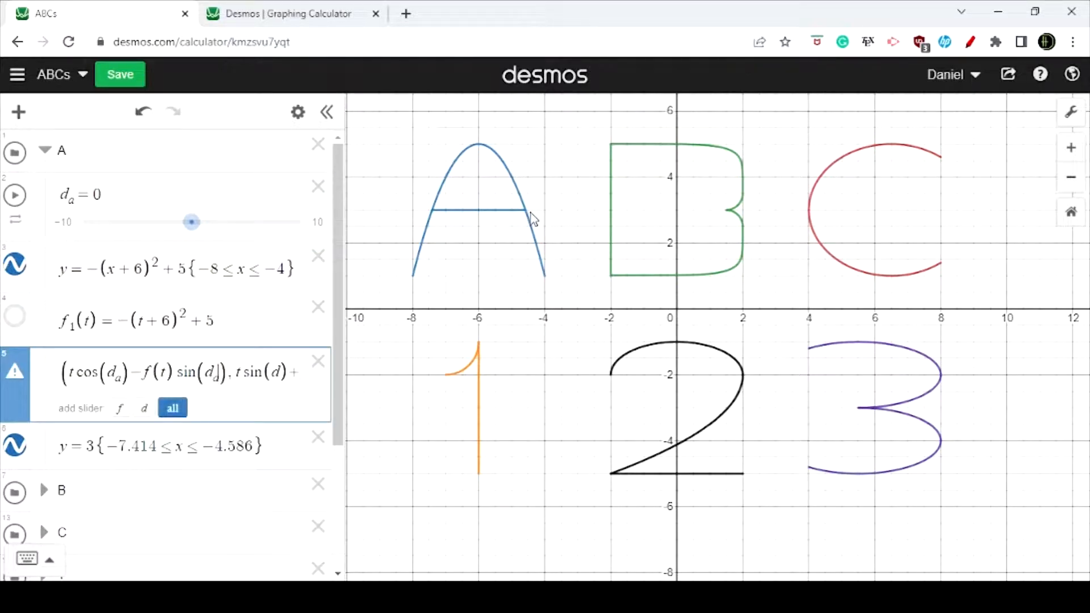
key(Right)
key(Right)
key(Right)
key(Right)
key(Right)
key(Right)
key(Right)
key(Right)
key(Right)
key(Right)
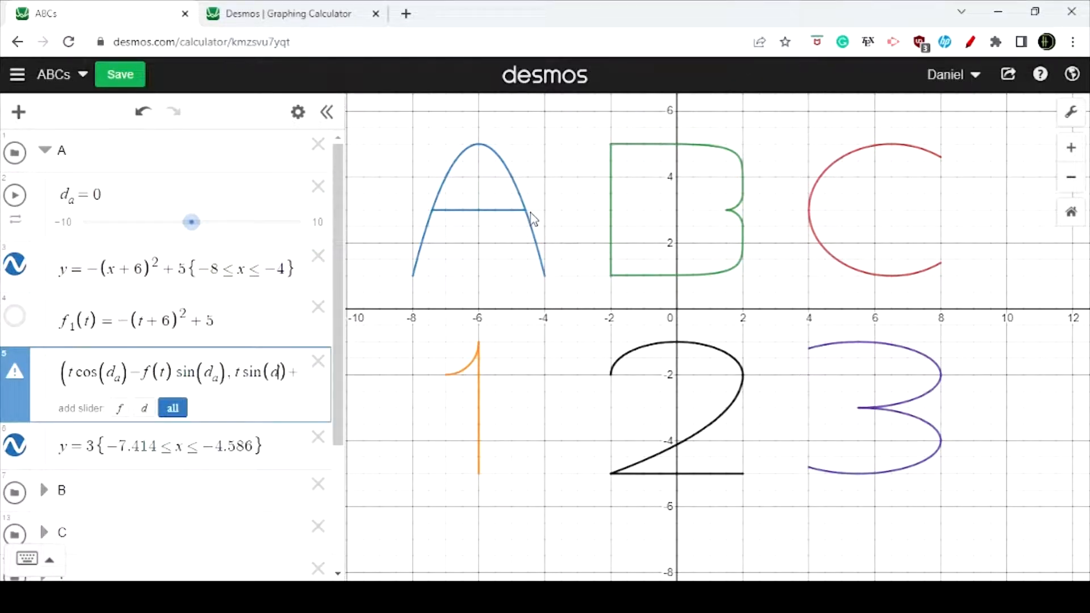
text(_a)
Step: Replace d with d_a in the final cosine term of the parametric expression's y-coordinate
key(Right)
key(Right)
key(Right)
key(Right)
key(Right)
key(Right)
key(Right)
key(Right)
key(Right)
key(Right)
key(Right)
key(Right)
key(Right)
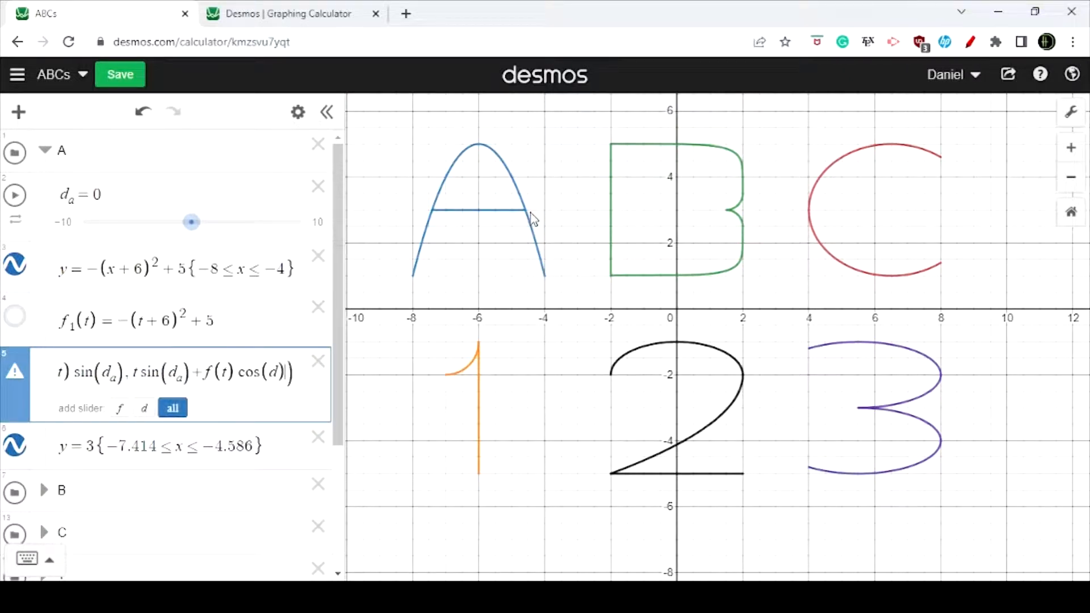
key(Right)
key(Right)
text(_a)
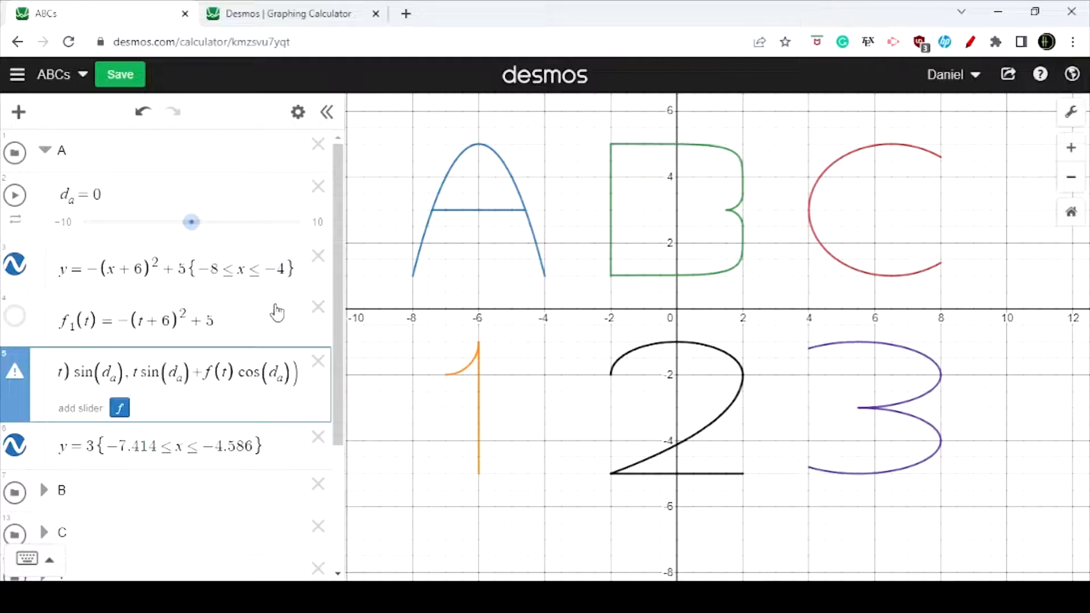
Step: Change f(t) to f_1(t) in the parametric expression's x-coordinate
click(126, 379)
key(Left)
key(Left)
key(Left)
key(Left)
key(Left)
key(Left)
key(Left)
key(Left)
key(Left)
key(Left)
key(Left)
key(Left)
key(Left)
key(Left)
key(Left)
key(Left)
key(Left)
key(Left)
key(Left)
key(Left)
key(Right)
key(Right)
key(Right)
key(Right)
key(Right)
key(Right)
key(Right)
key(Right)
key(Right)
key(Right)
key(Right)
key(Right)
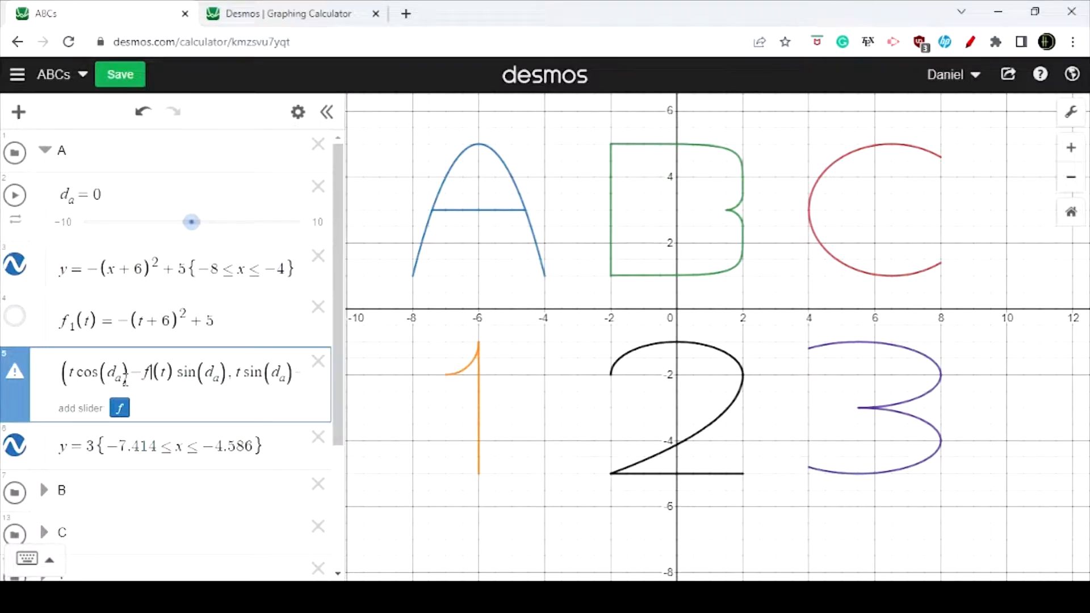
text(_1)
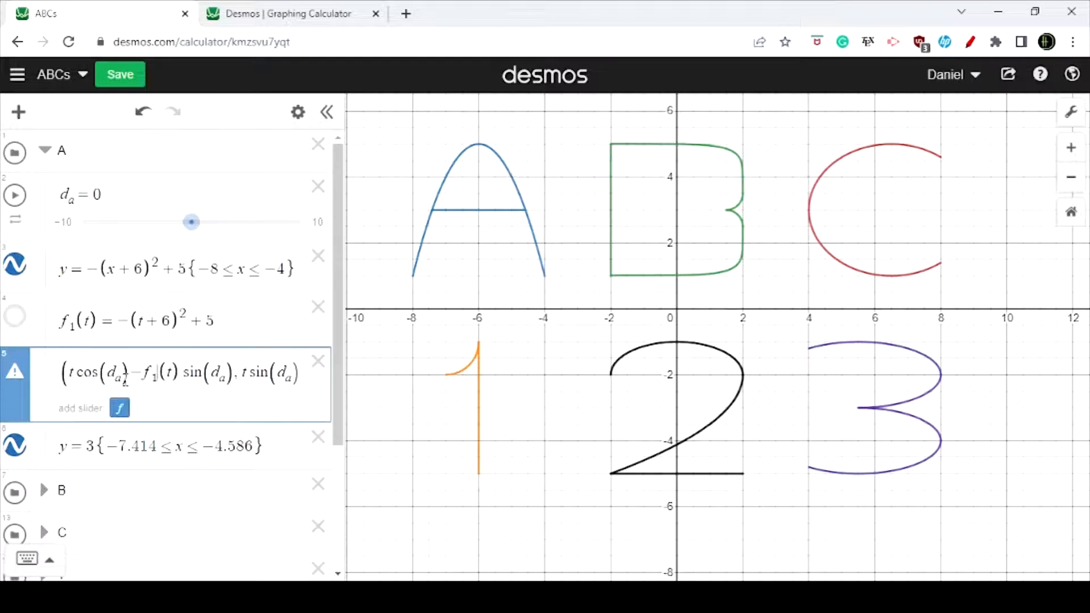
Step: Change f(t) to f_1(t) in the parametric expression's y-coordinate as well
key(Right)
key(Right)
key(Right)
key(Right)
key(Right)
key(Right)
key(Right)
key(Right)
key(Right)
key(Right)
key(Right)
key(Right)
key(Right)
key(Right)
key(Right)
key(Right)
key(Right)
key(Right)
key(Right)
key(Right)
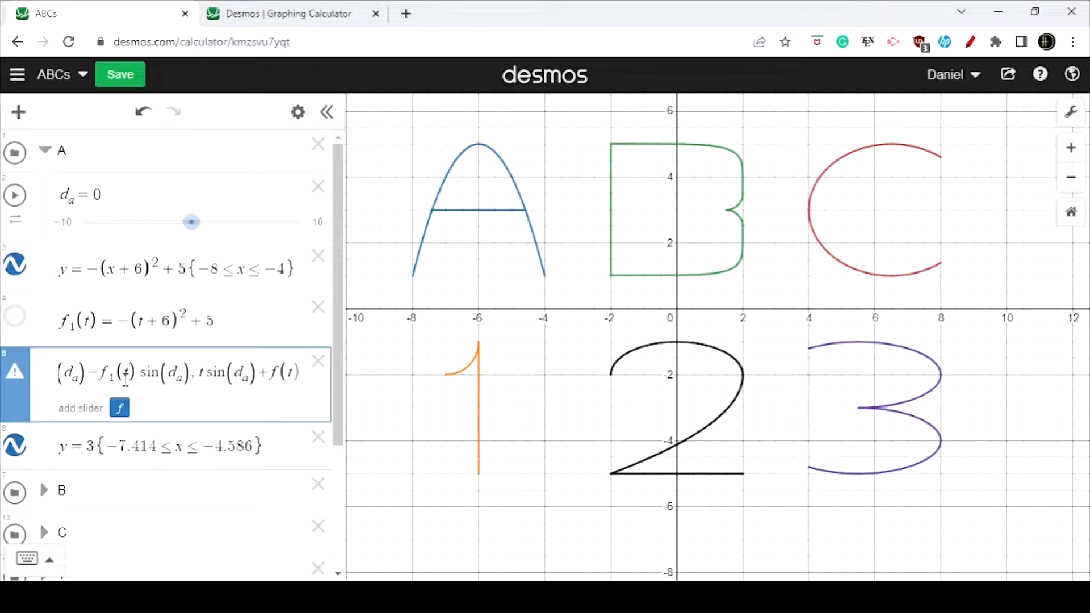
key(Left)
key(Left)
key(Left)
key(Left)
key(Left)
key(Left)
key(Left)
key(Left)
key(Left)
key(Left)
key(Left)
key(Right)
key(Right)
key(Right)
key(Right)
key(Right)
key(Right)
key(Right)
key(Right)
key(Right)
key(Right)
key(Right)
key(Left)
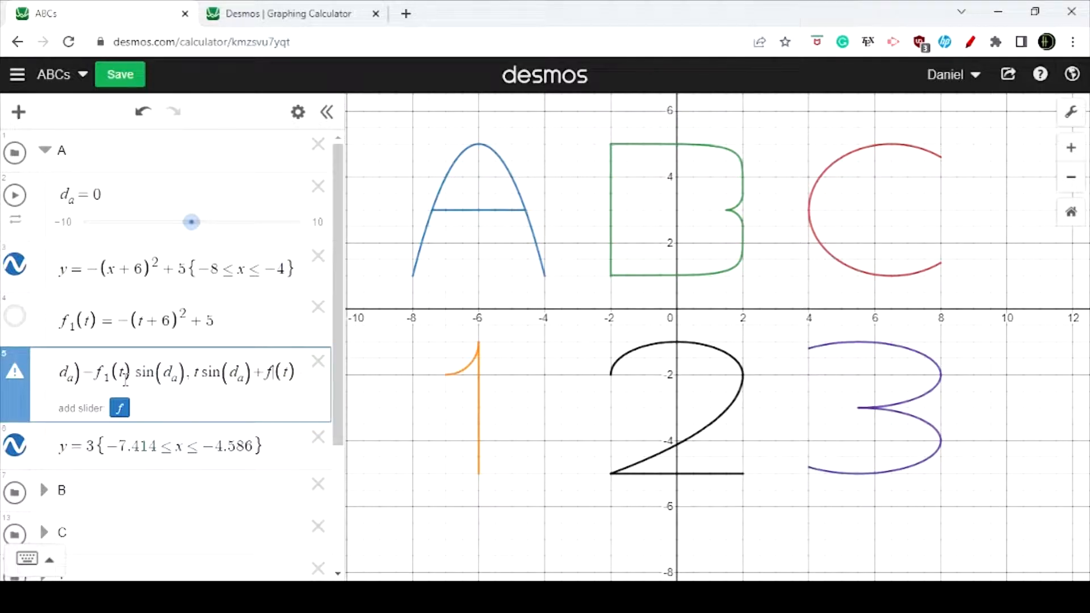
text(1)
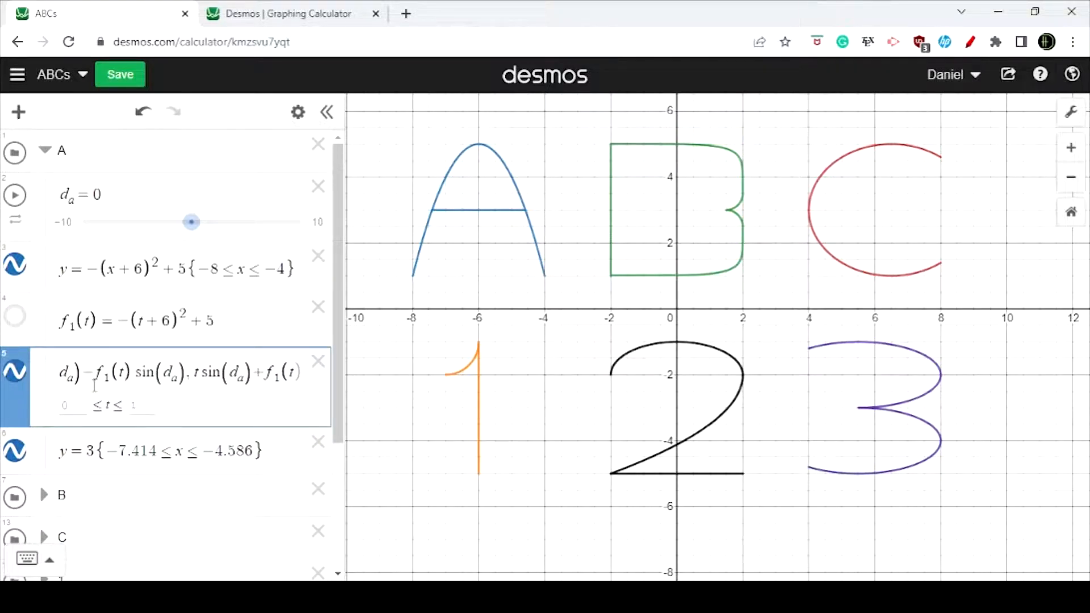
Step: Limit the parametric curve to −8 ≤ t ≤ −4, matching the x-range of the original parabola
click(74, 406)
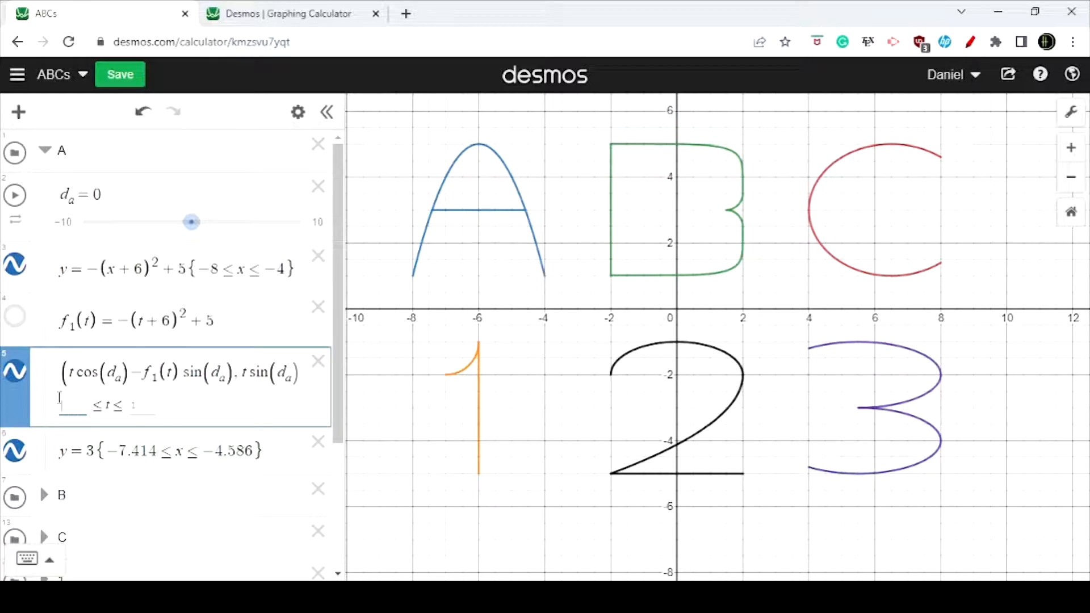
drag(150, 382, 158, 383)
click(80, 402)
text(-8)
key(Tab)
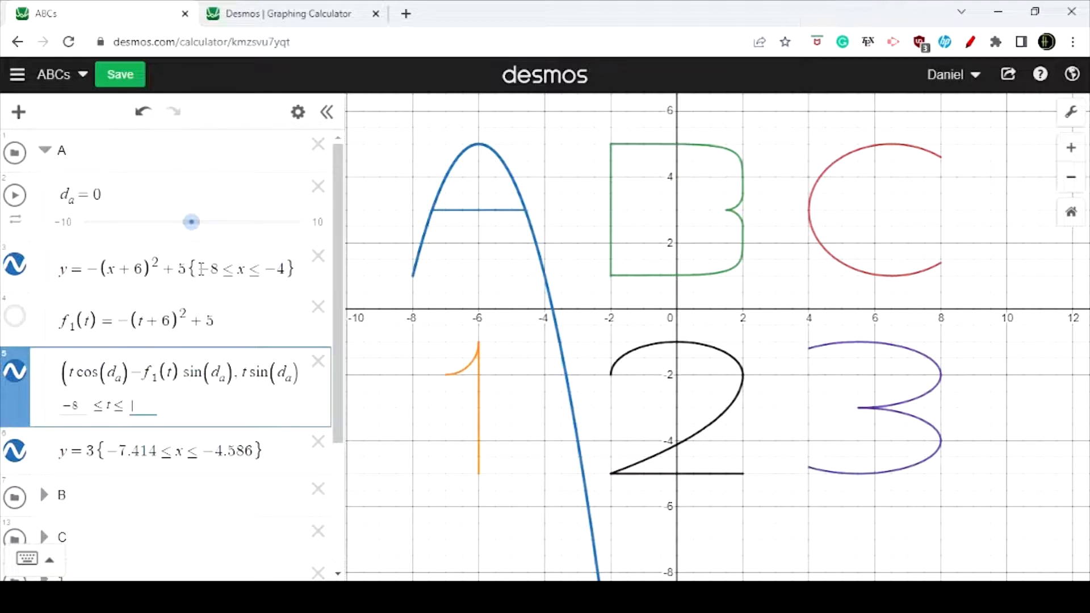
drag(199, 268, 282, 269)
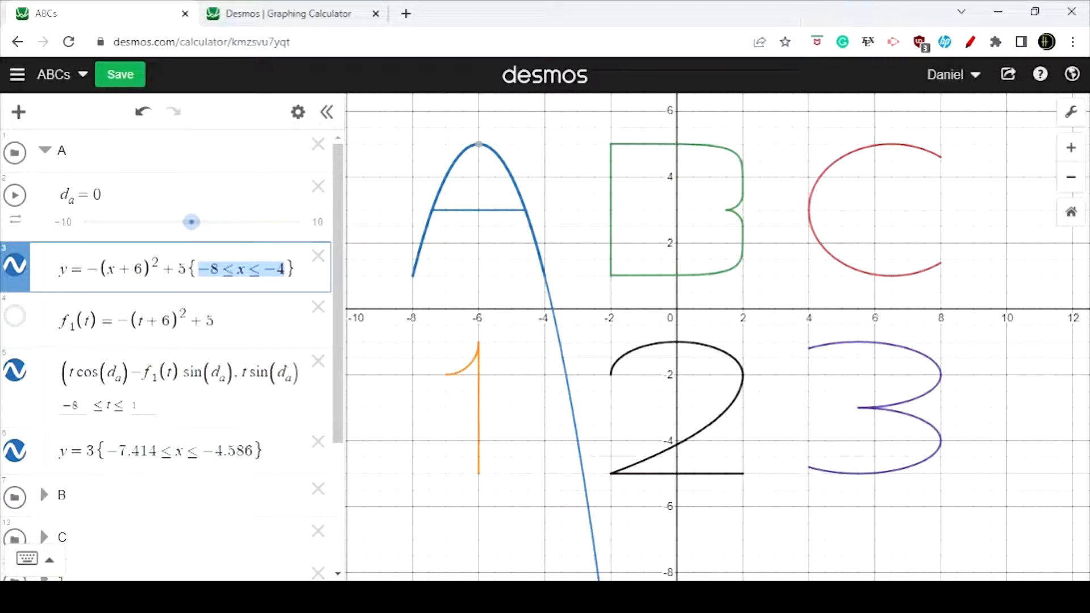
click(140, 407)
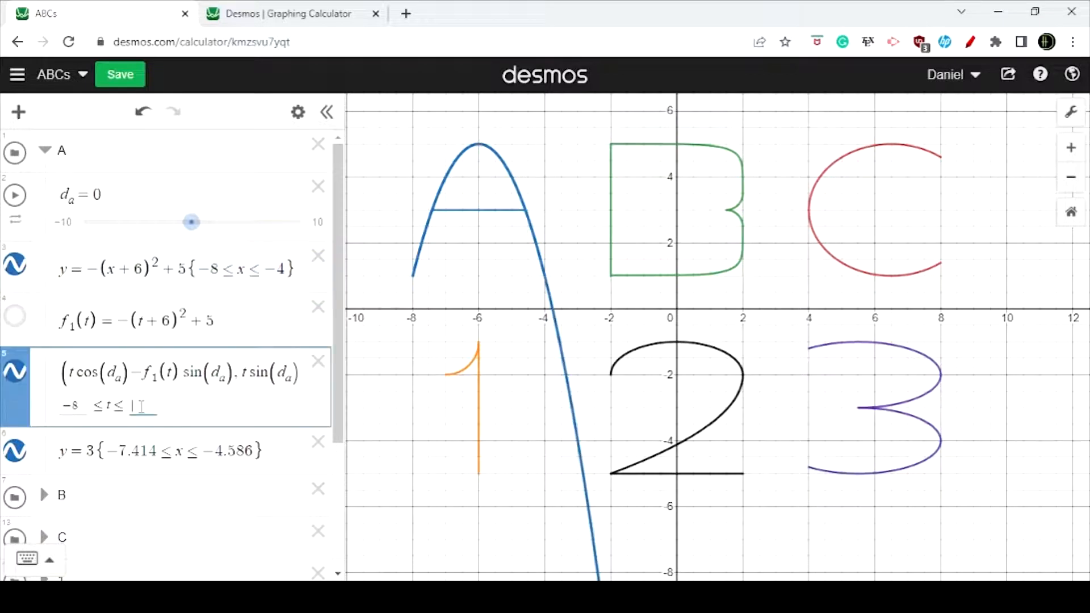
text(-4)
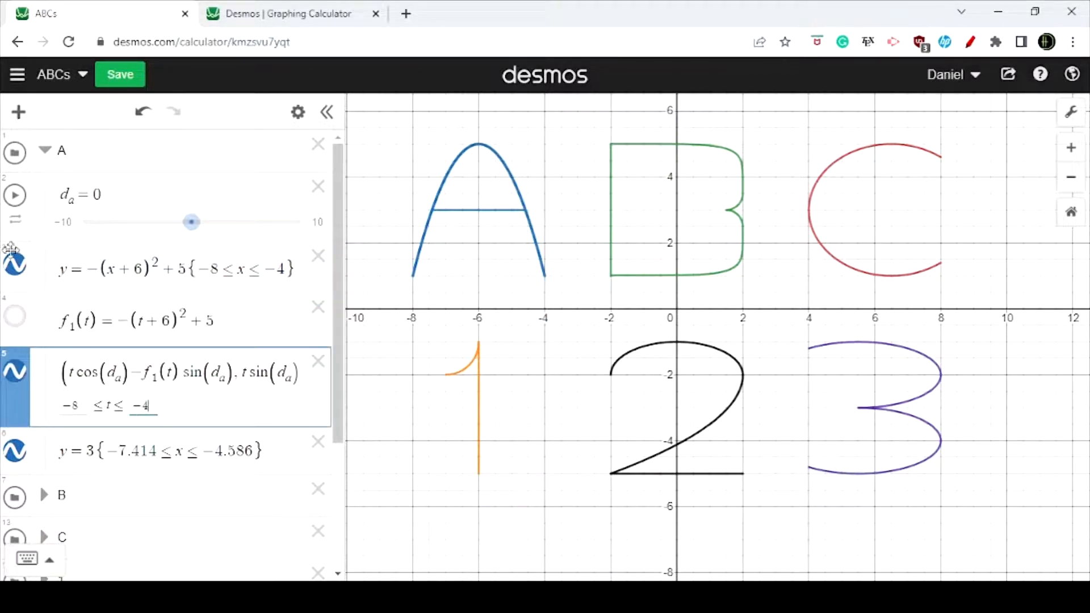
Step: Hide the original parabola y = −(x+6)²+5, and try rotating the parametric curve by varying d_a
click(15, 266)
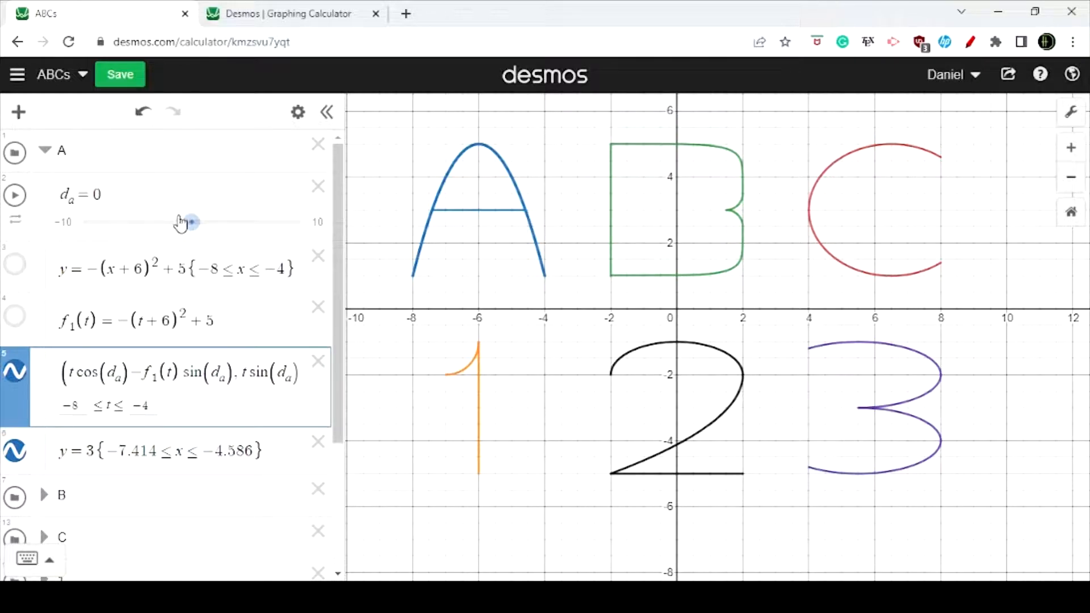
mouse_move(191, 224)
mouse_down()
mouse_move(182, 229)
mouse_move(212, 231)
mouse_move(189, 226)
mouse_up()
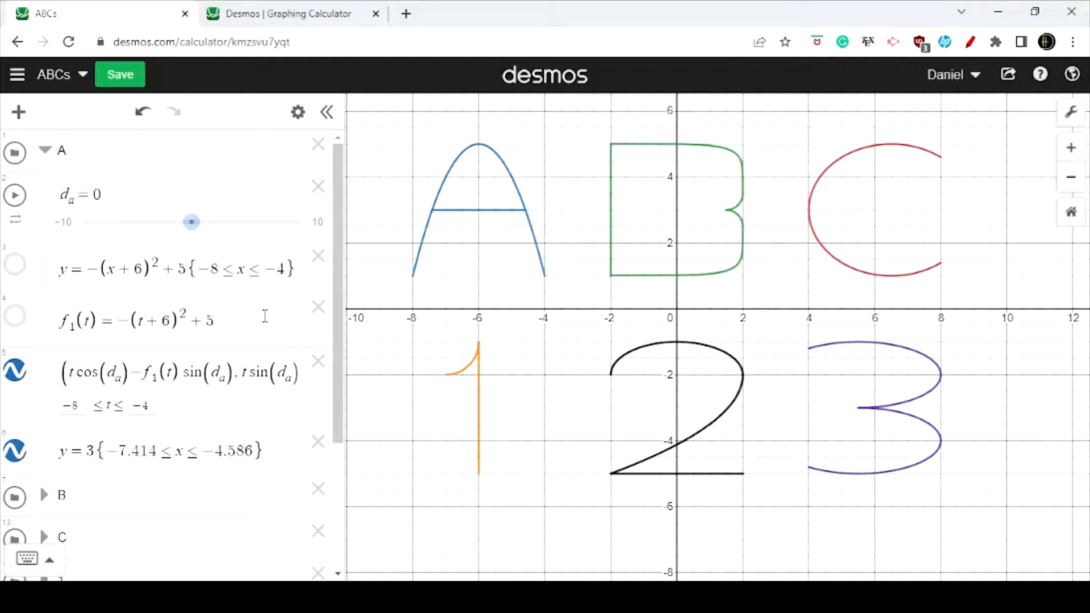
Step: Redefine f_1(t) as t^2 in place of its shifted, reflected formula
drag(263, 322, 119, 330)
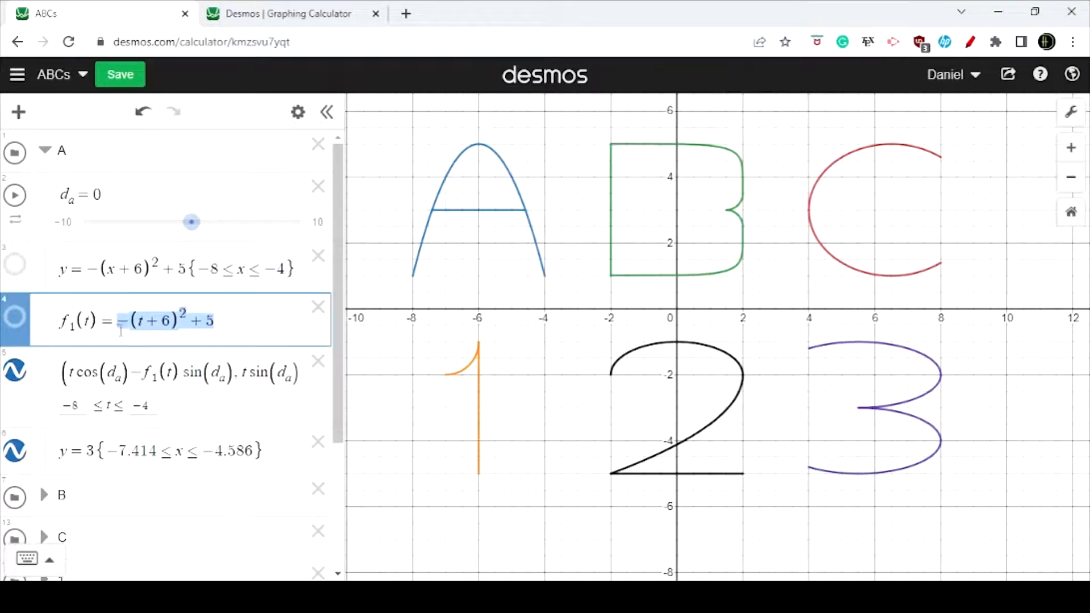
click(211, 329)
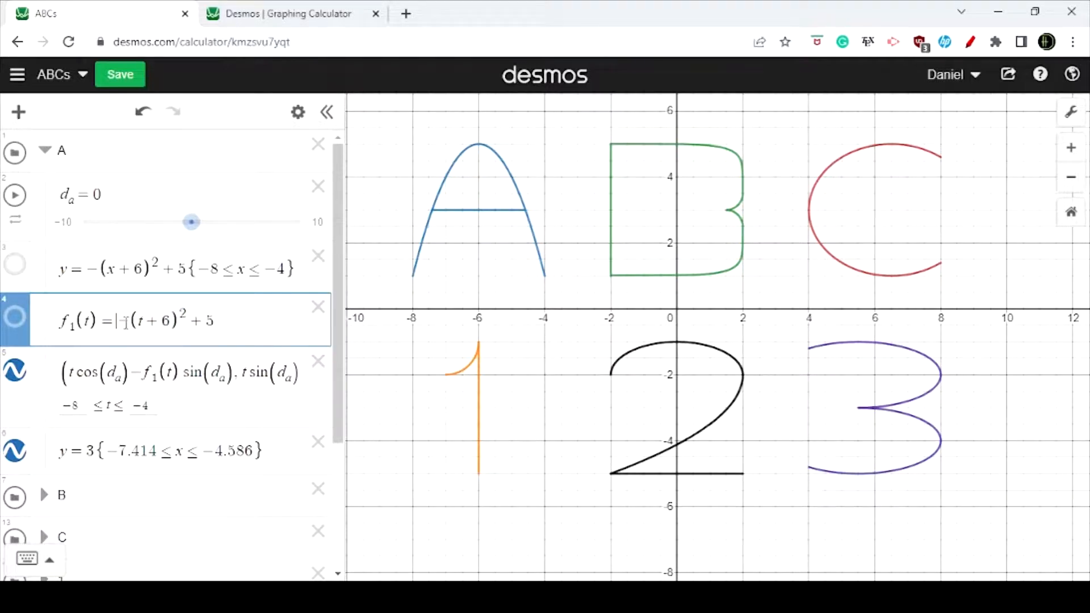
mouse_move(124, 324)
mouse_down()
mouse_move(216, 323)
mouse_move(120, 343)
mouse_up()
click(217, 322)
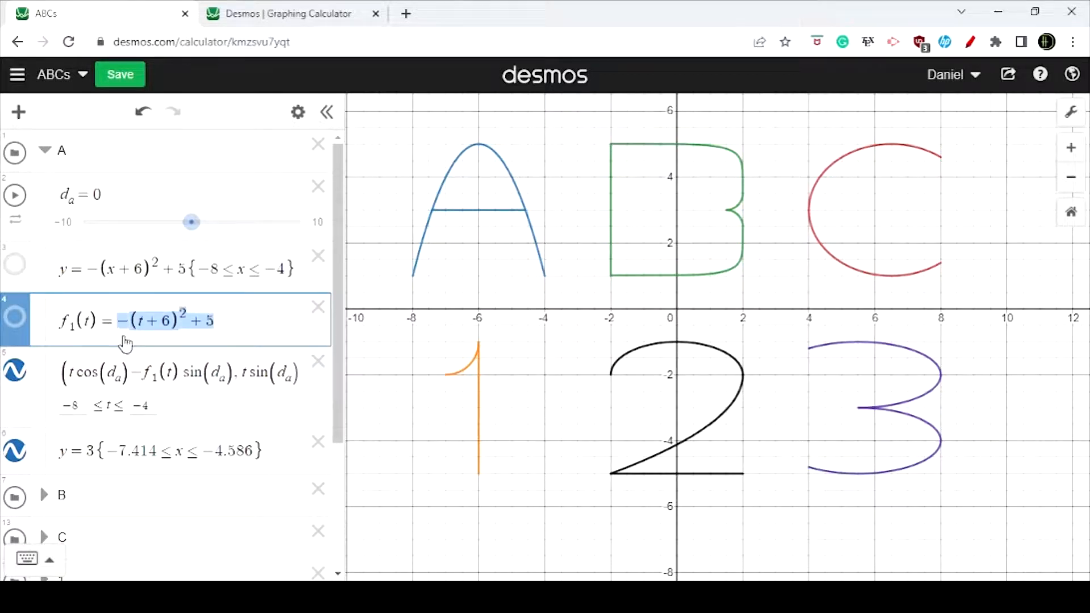
key(BackSpace)
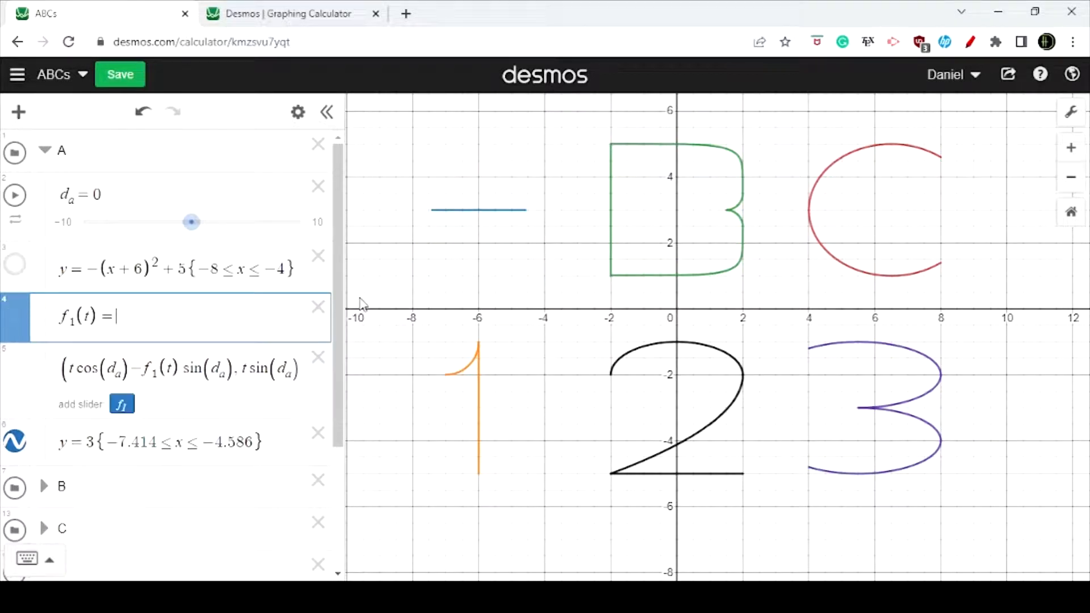
text(t^2)
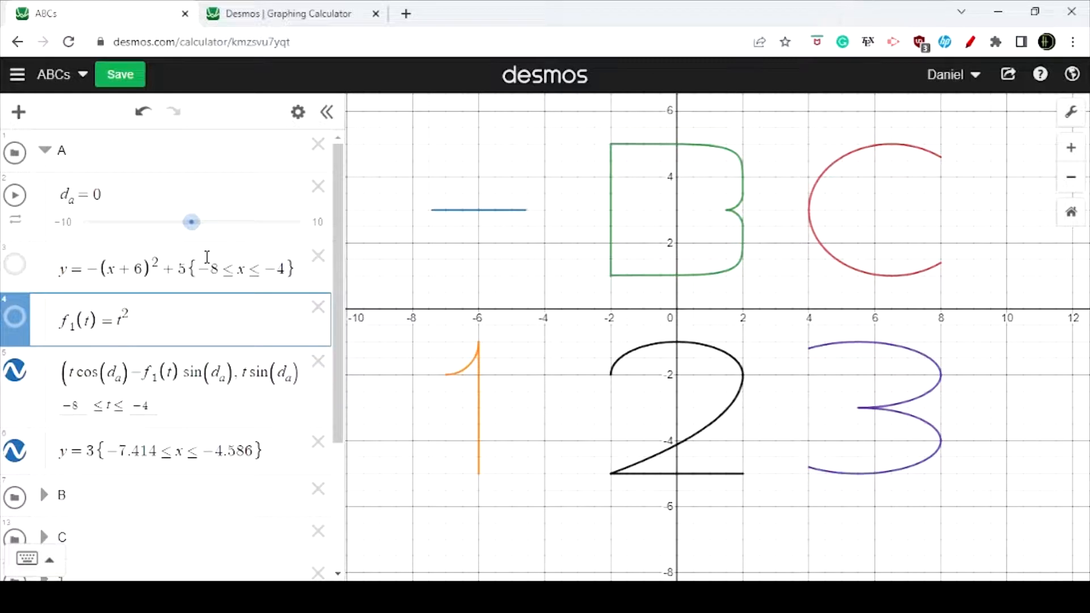
Step: Set the parametric curve's range to −2 ≤ t ≤ 2, and rotate it by setting d_a to 0.7
drag(198, 269, 290, 266)
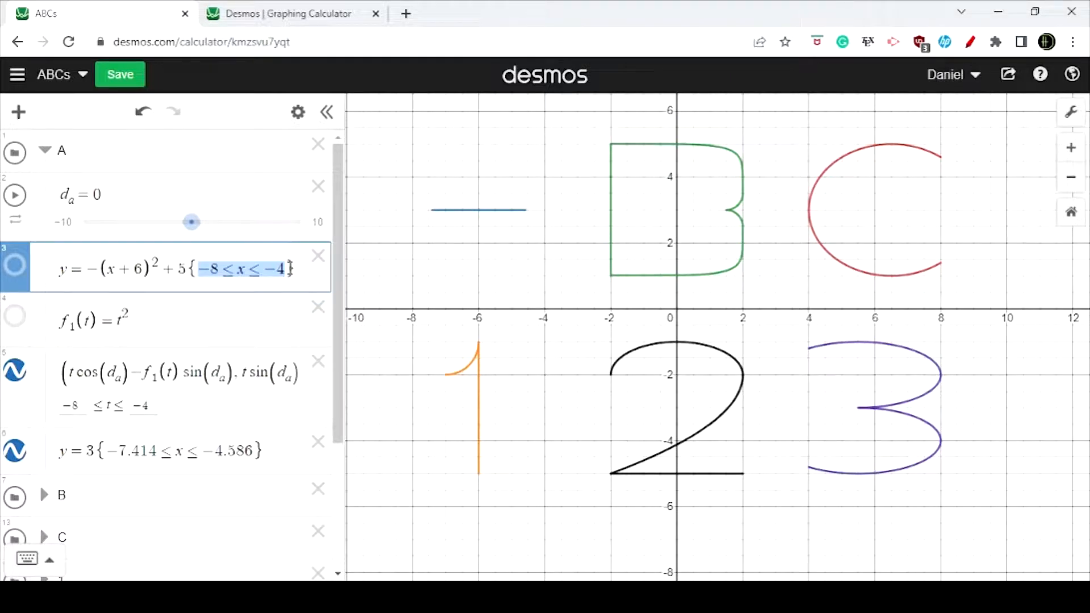
click(164, 322)
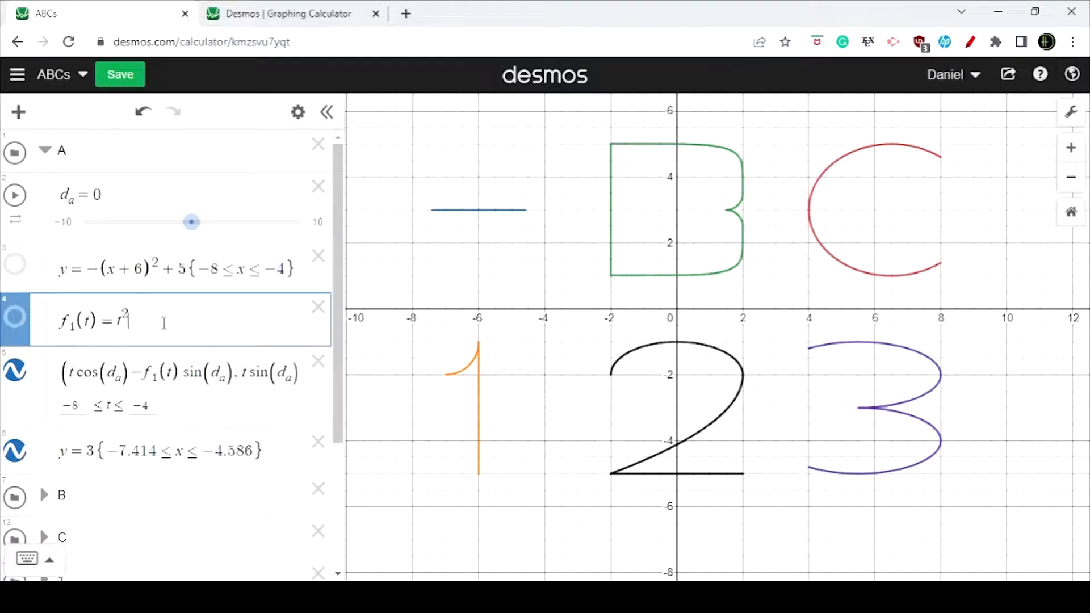
click(72, 406)
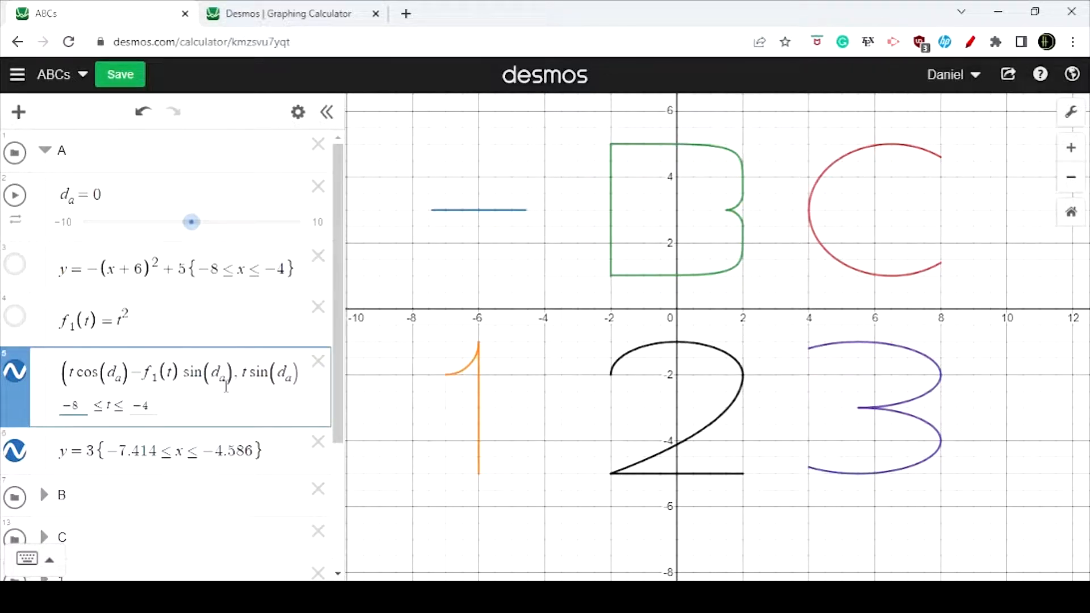
key(BackSpace)
text(2)
key(BackSpace)
key(BackSpace)
text(1)
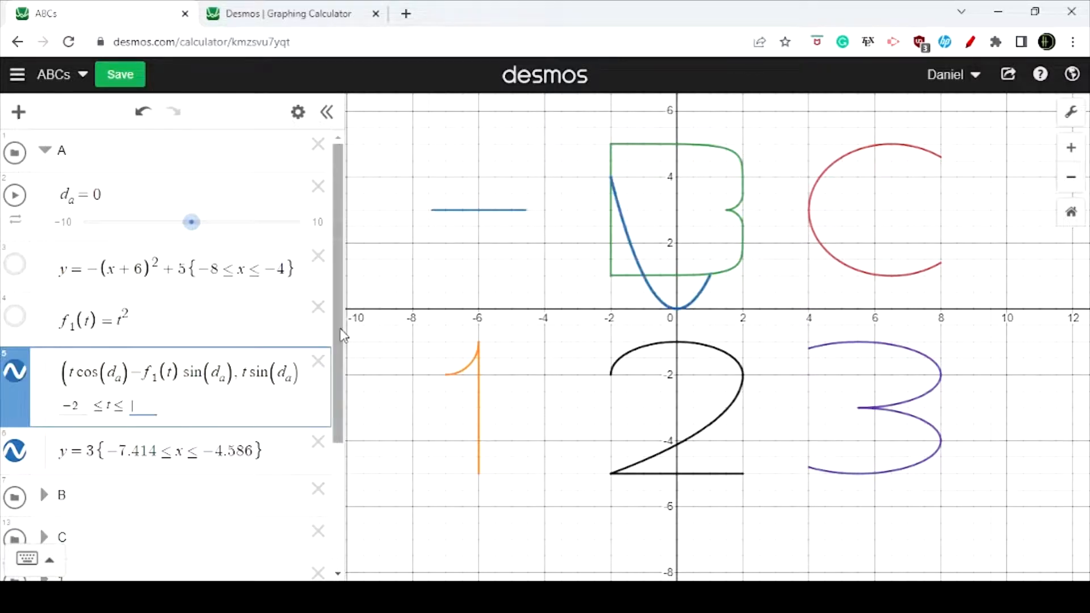
key(BackSpace)
text(2)
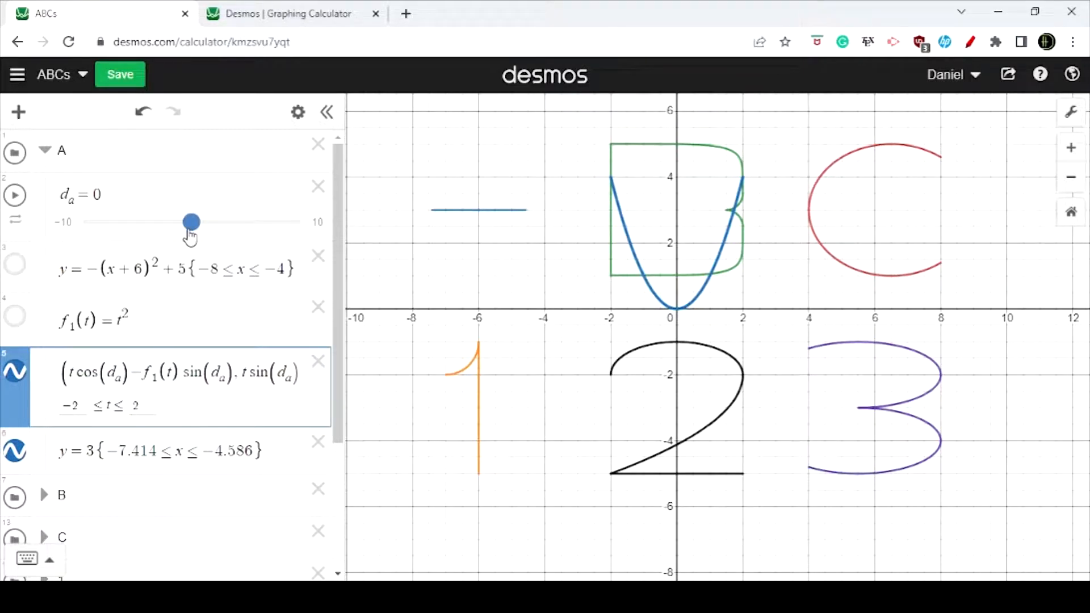
mouse_move(191, 236)
mouse_down()
mouse_move(200, 237)
mouse_move(180, 237)
mouse_move(200, 238)
mouse_up()
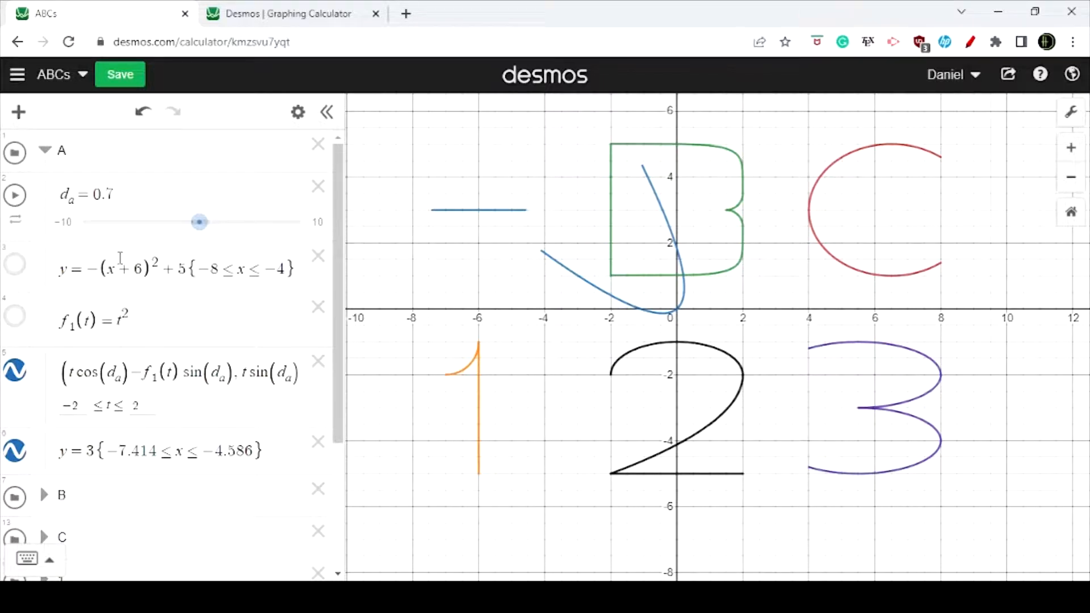
Step: Shift the parametric curve horizontally by adding −6 to the end of its x-coordinate
drag(121, 269, 142, 268)
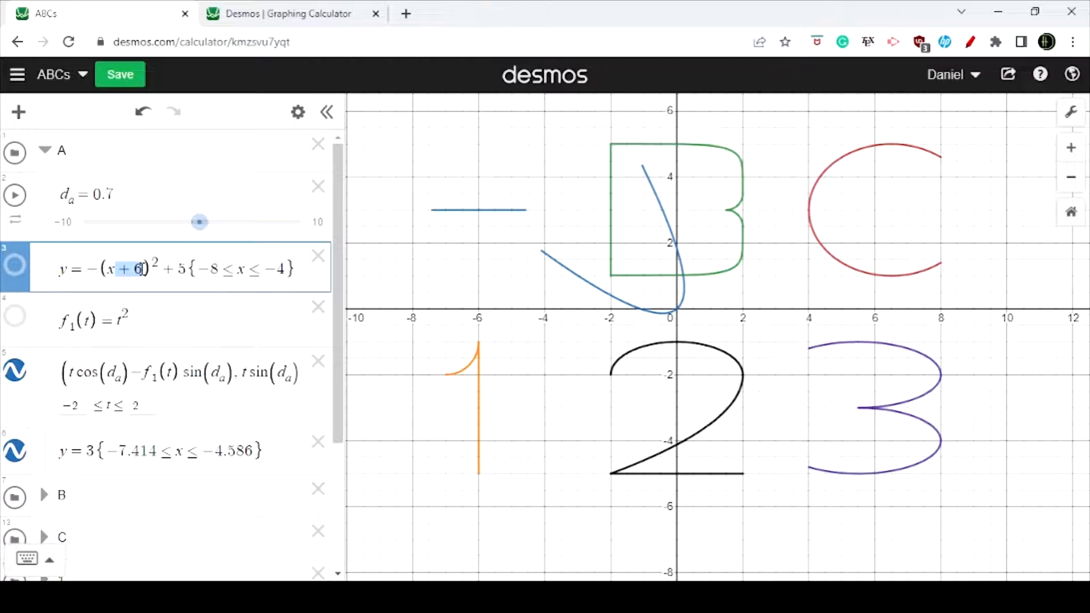
click(142, 269)
click(119, 373)
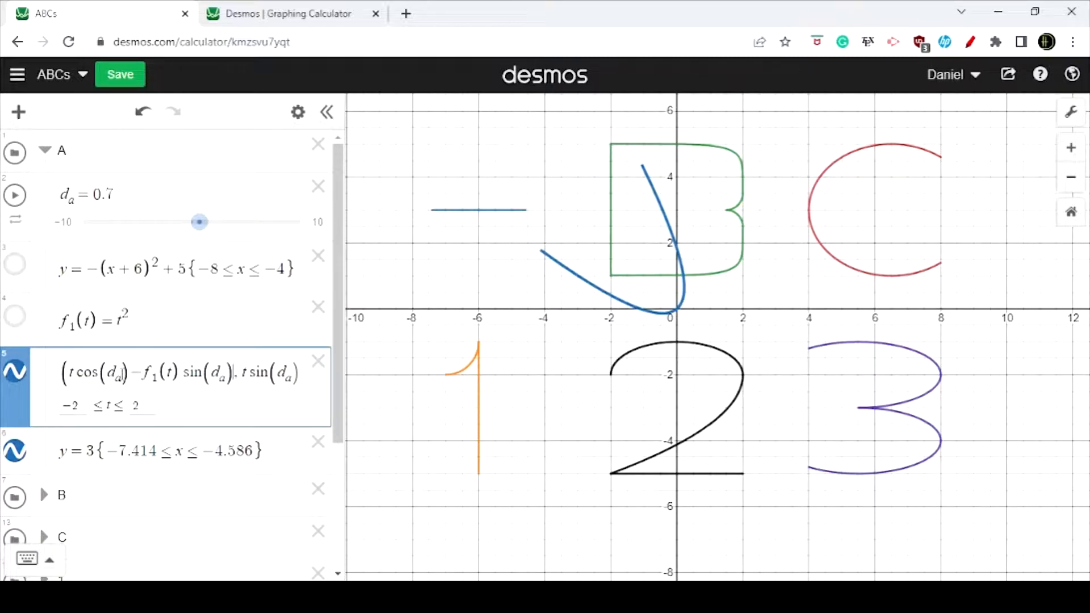
text(-6)
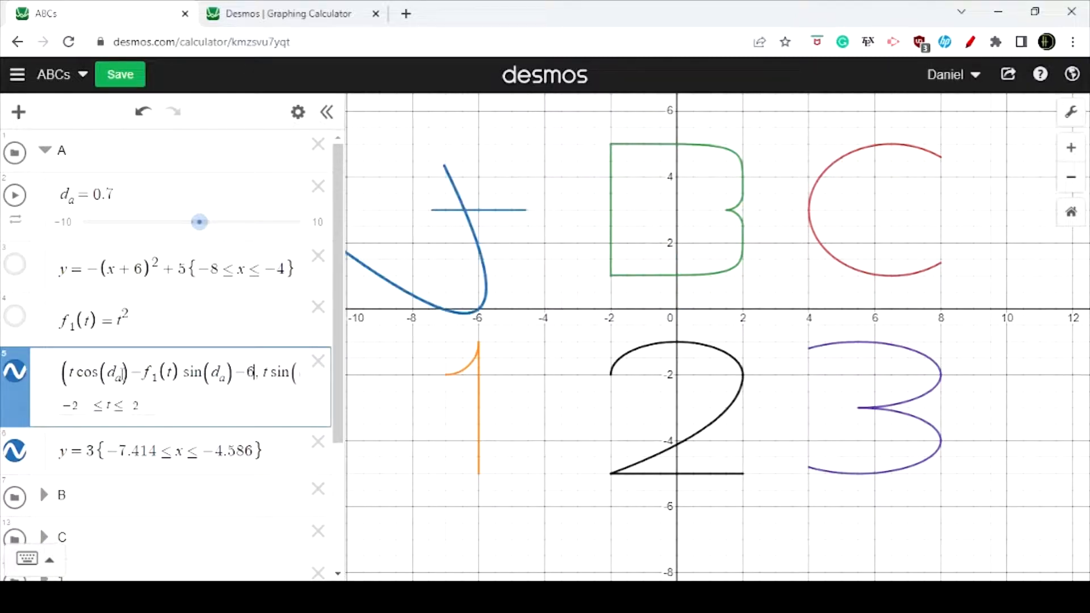
Step: Shift the parametric curve vertically by adding +5 to the end of its y-coordinate
drag(163, 269, 182, 270)
drag(196, 372, 338, 387)
click(208, 375)
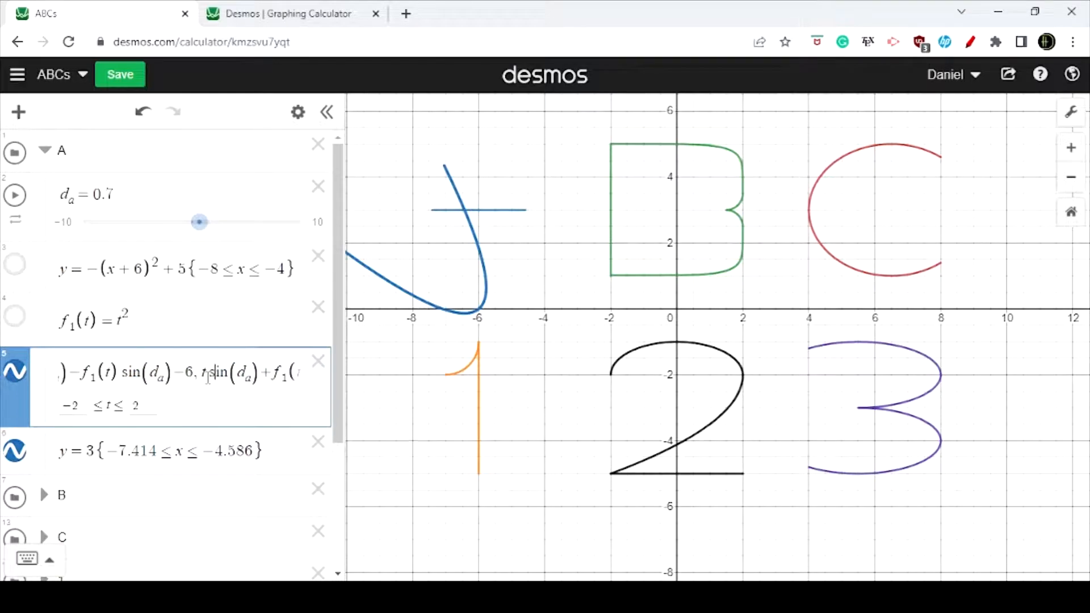
key(Right)
key(Right)
key(Right)
key(Right)
key(Right)
key(Right)
key(Right)
key(Right)
key(Right)
key(Right)
key(Right)
key(Right)
key(Right)
key(Right)
key(Right)
key(Right)
key(Right)
key(Right)
key(Right)
key(Right)
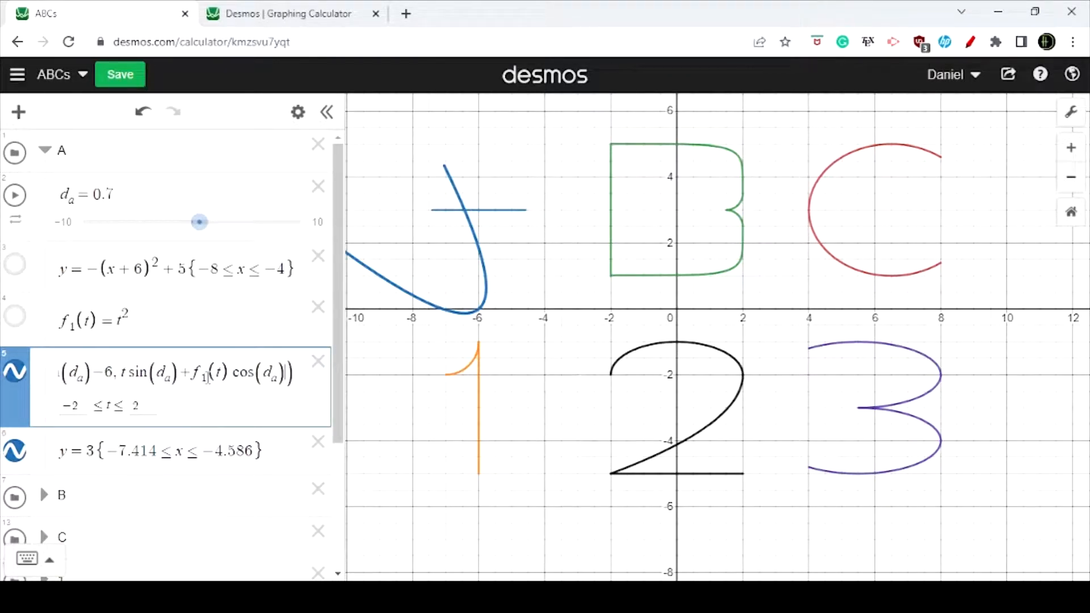
text(+5)
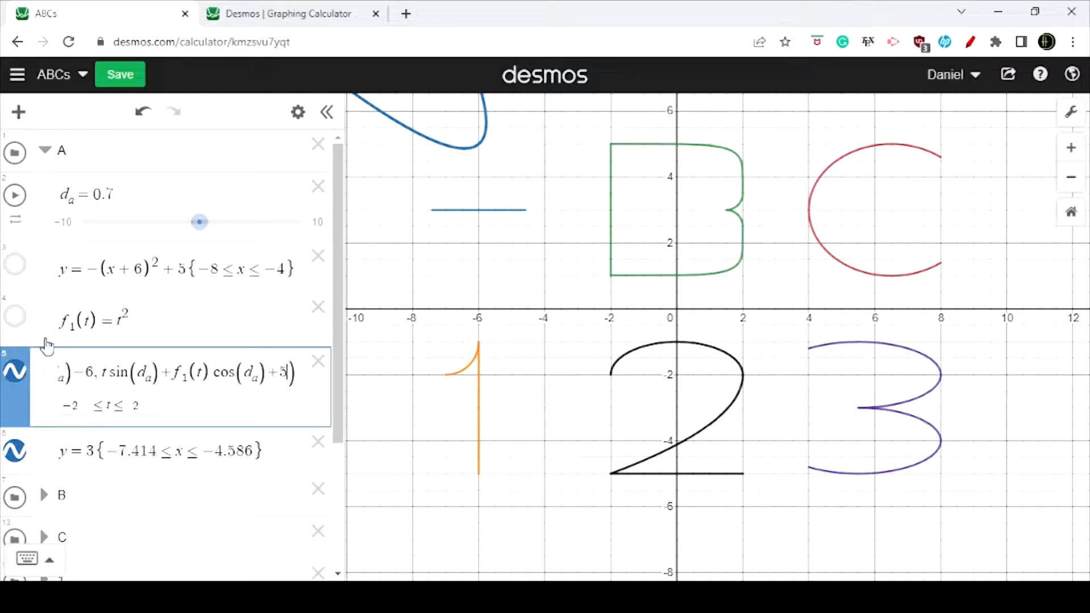
Step: Examine the leading minus sign and the squared term in the original equation of the A's parabola
drag(91, 267, 104, 269)
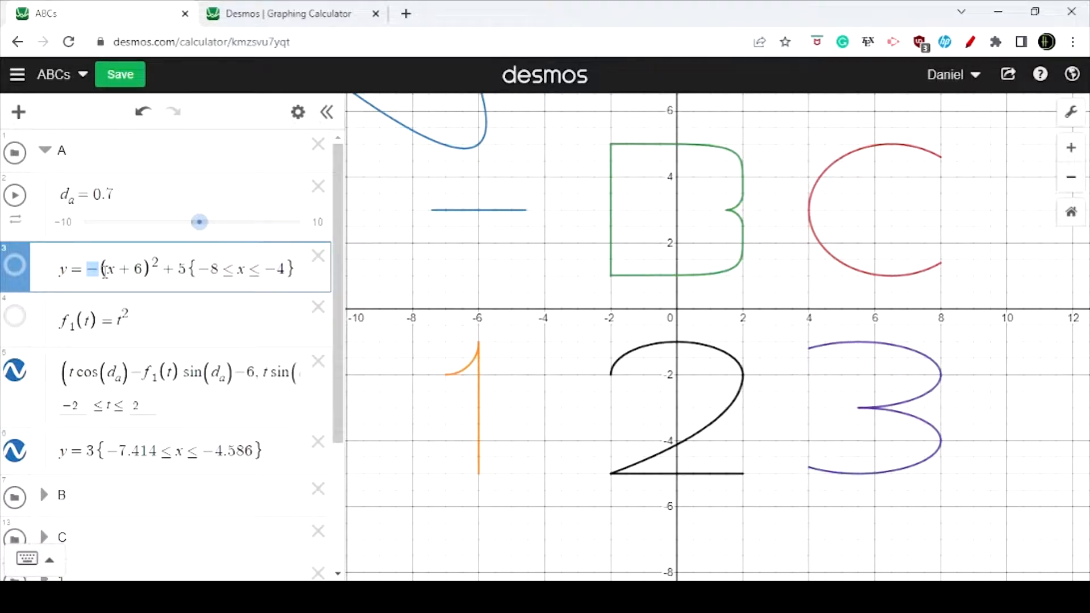
click(101, 269)
drag(90, 273, 156, 274)
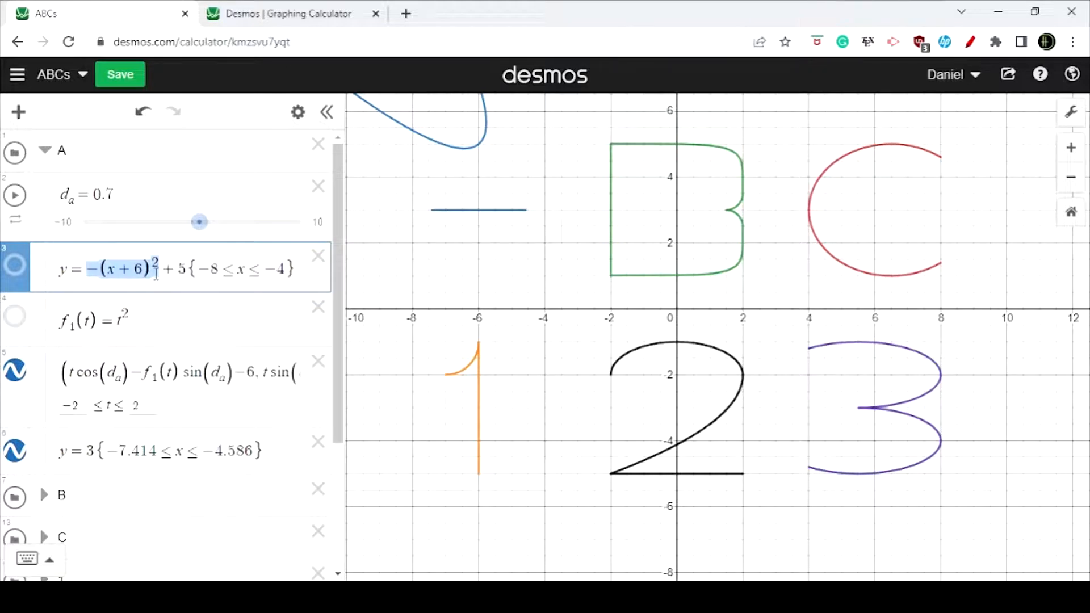
click(66, 271)
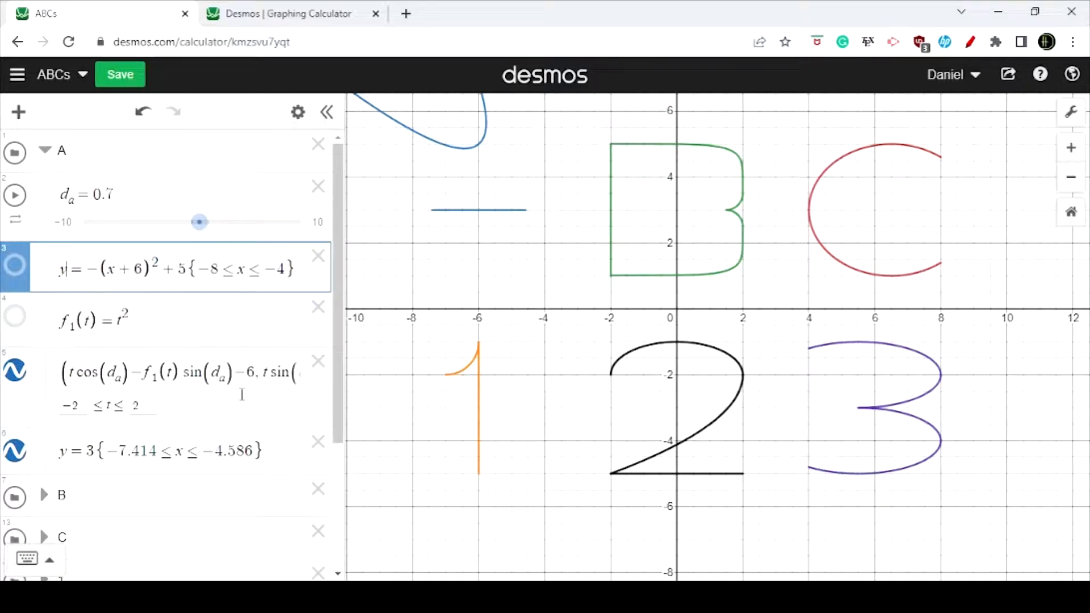
Step: Remove the +5 vertical shift from the end of the parametric curve's y-coordinate
drag(164, 375, 385, 387)
click(159, 375)
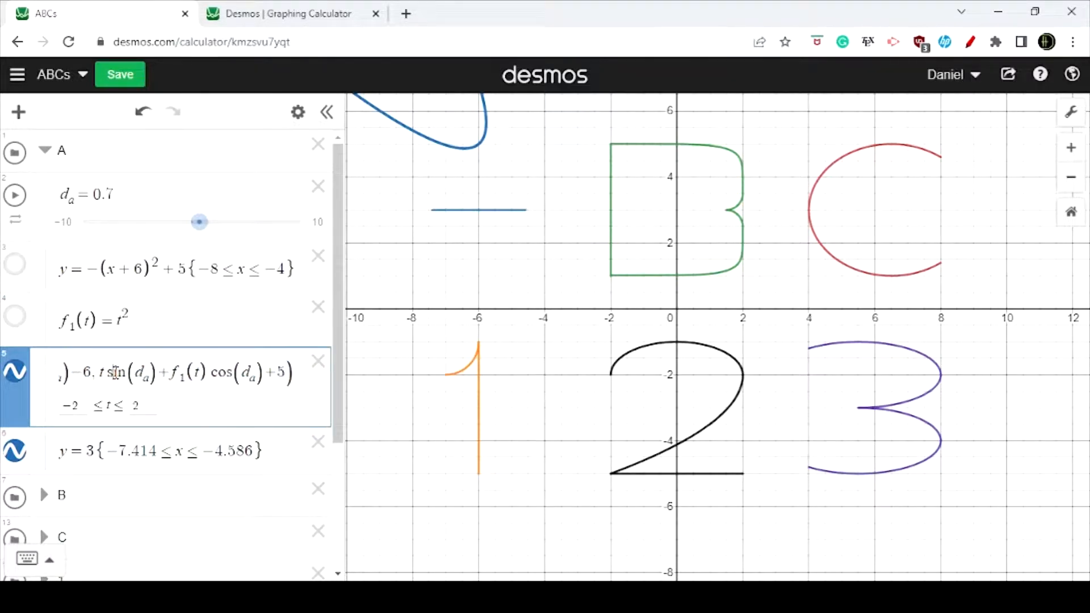
click(142, 405)
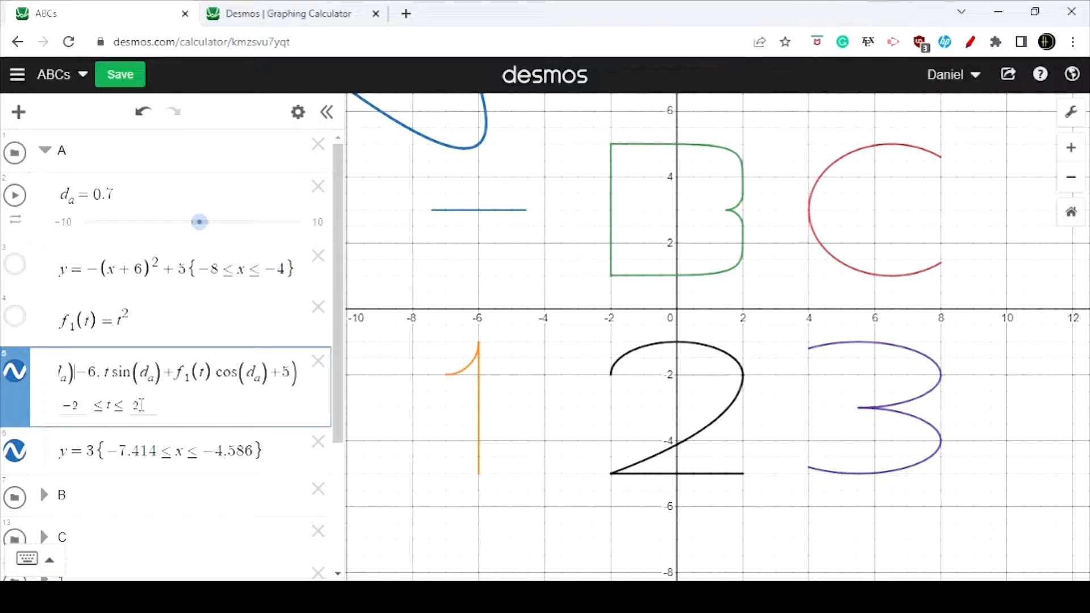
key(Right)
key(Right)
key(Right)
key(Right)
key(Right)
key(Right)
key(Right)
key(Right)
key(Right)
key(Right)
key(Right)
key(Right)
key(Right)
key(Right)
key(Right)
key(Right)
key(Right)
key(Right)
key(Right)
key(Right)
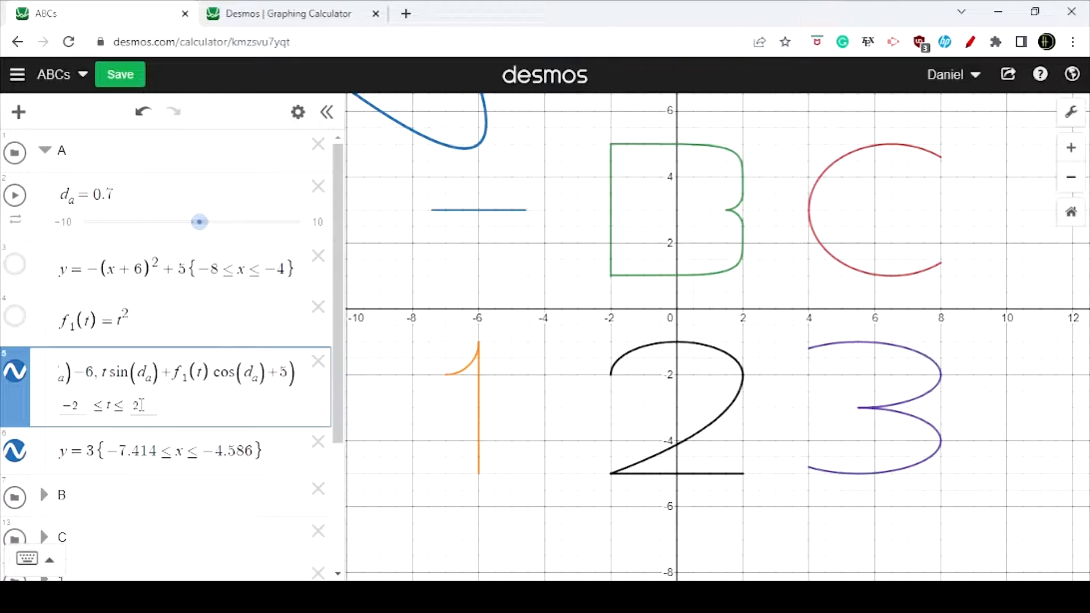
key(BackSpace)
key(BackSpace)
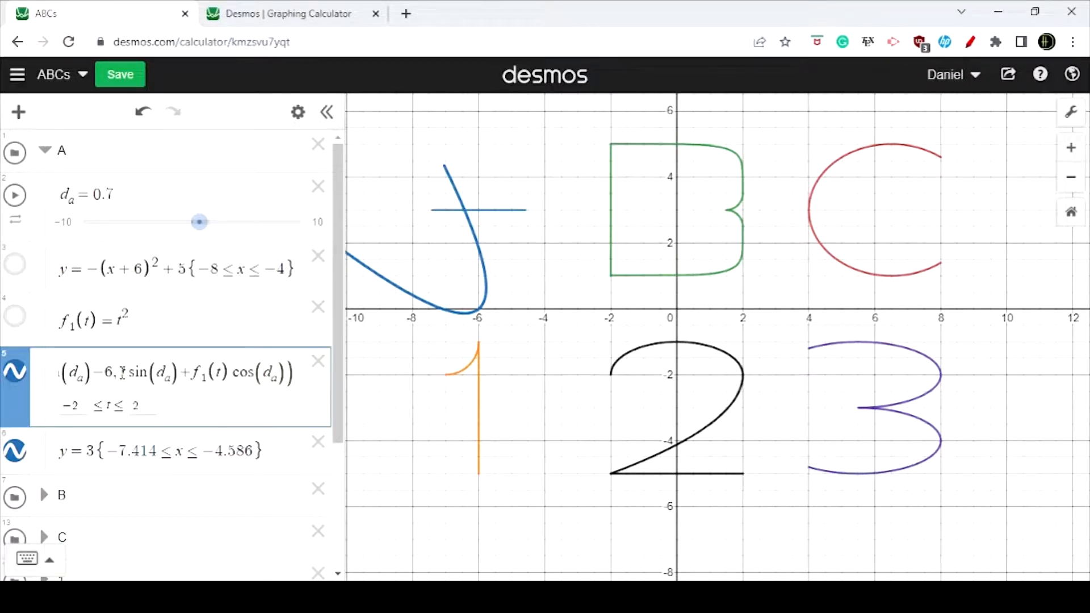
Step: Reflect the parametric curve vertically by negating its whole y-coordinate in parentheses, and add +5 after the closing parenthesis
drag(124, 372, 288, 372)
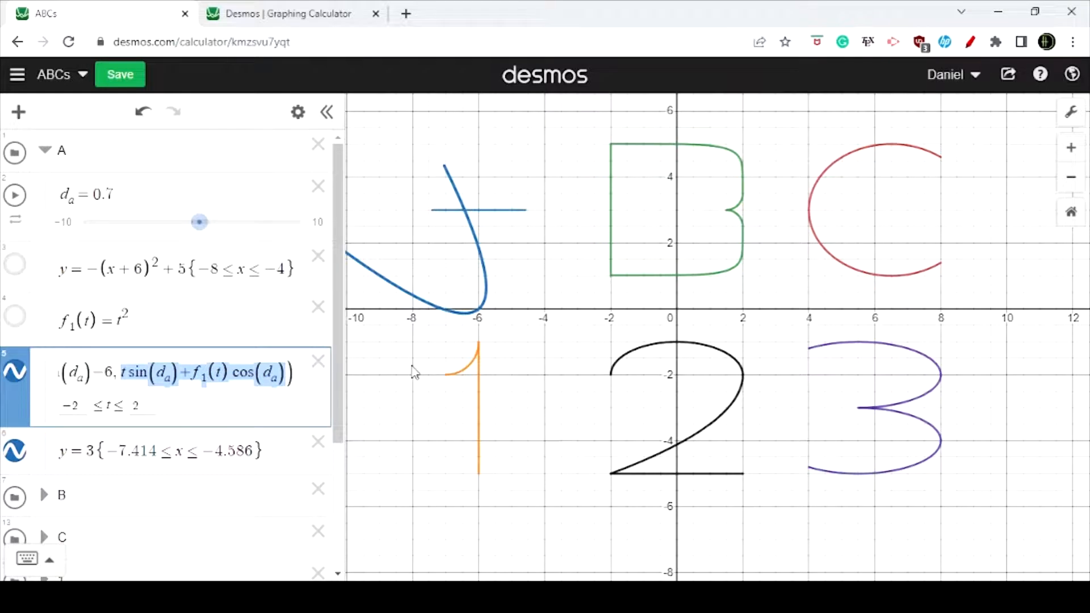
text(()
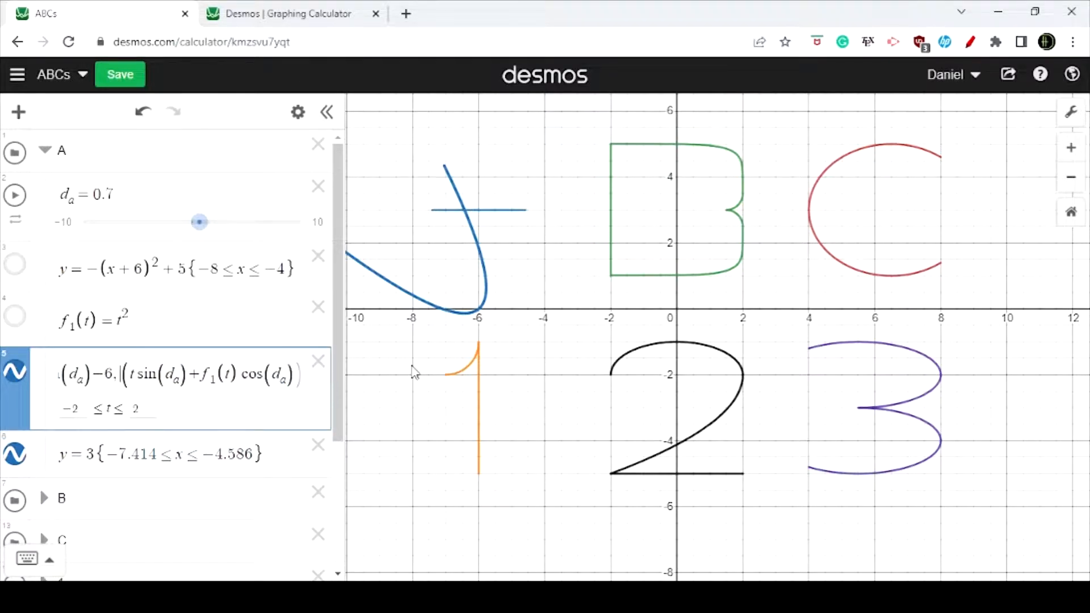
text(-)
key(Right)
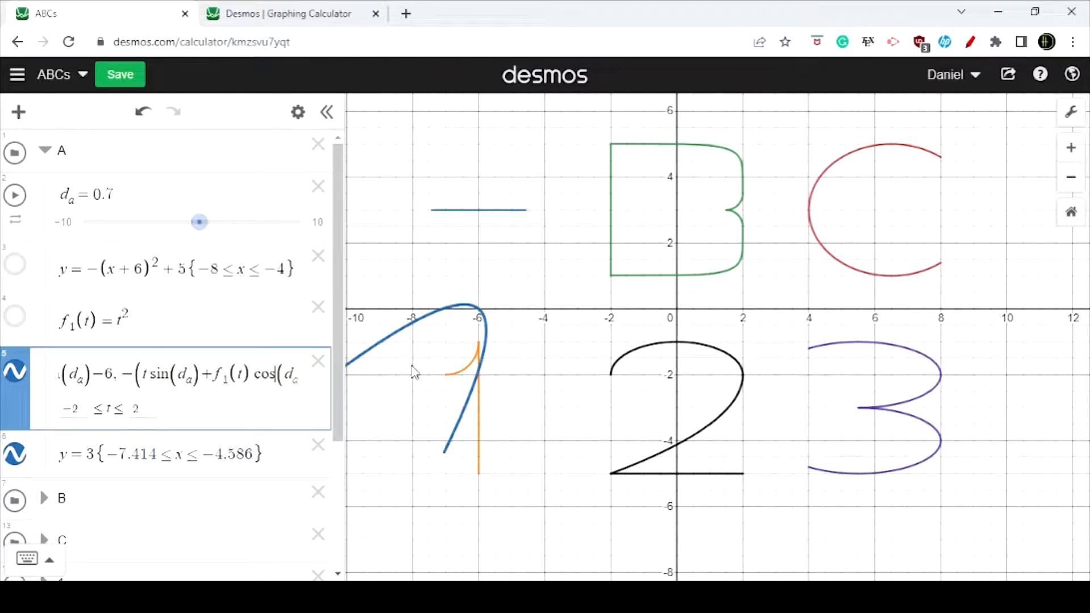
key(End)
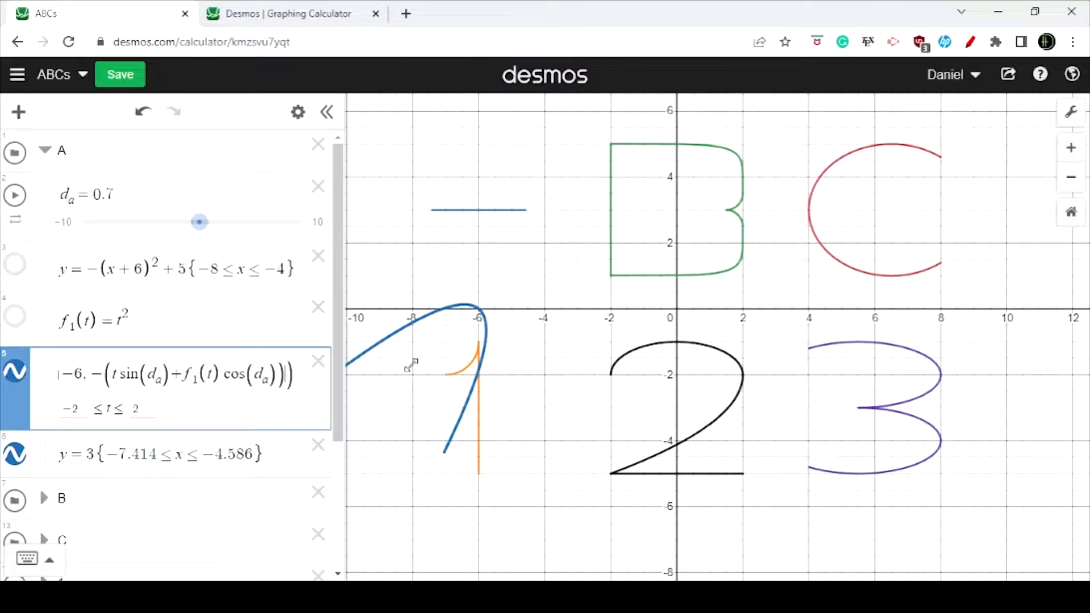
text(+5)
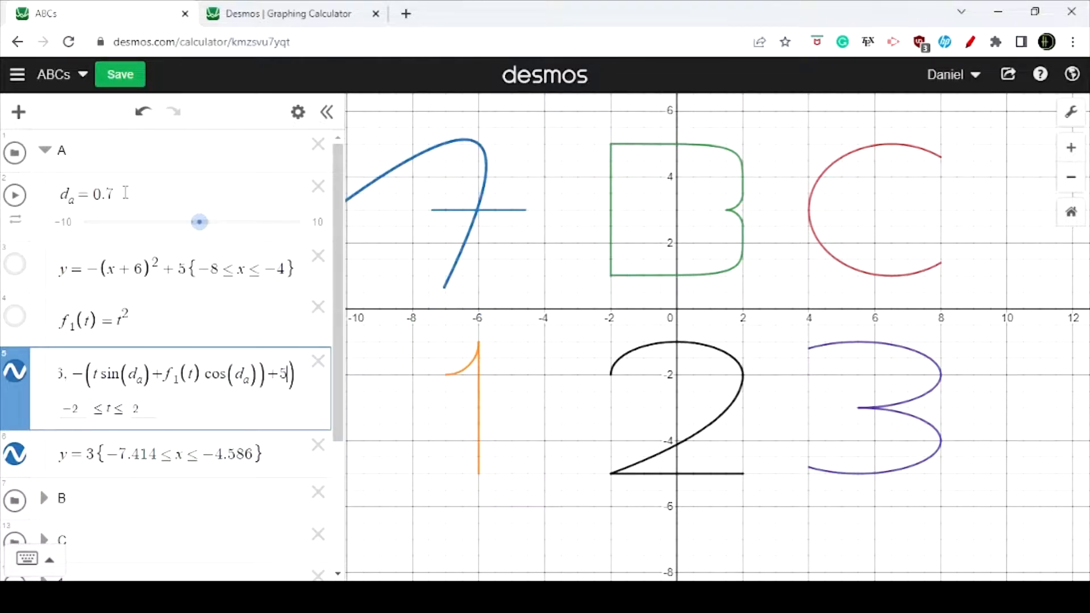
Step: Set d_a to 0 so the parametric curve is unrotated
drag(125, 193, 106, 203)
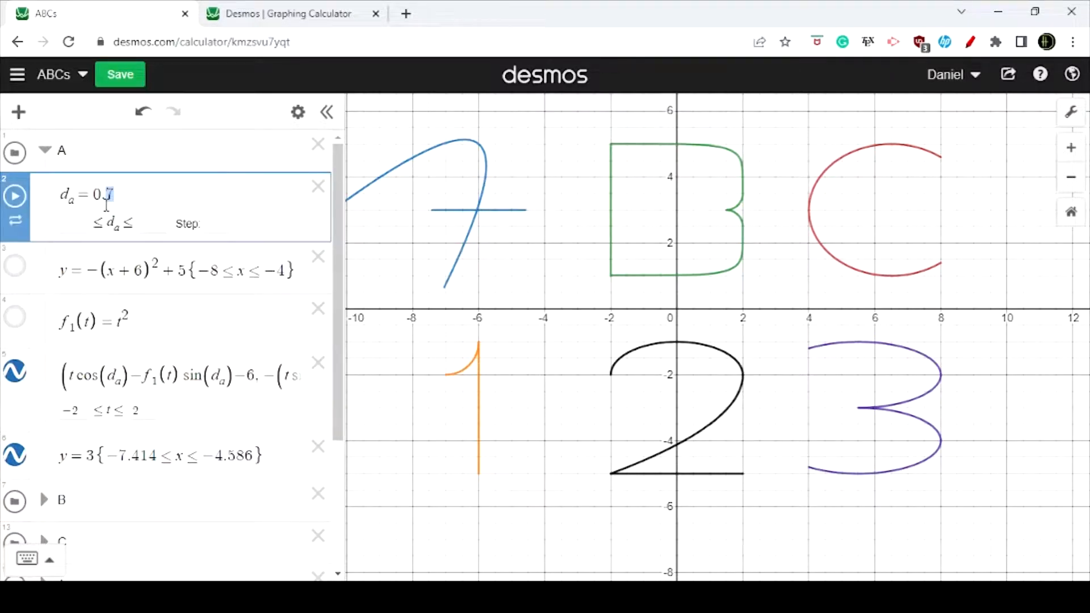
key(BackSpace)
key(BackSpace)
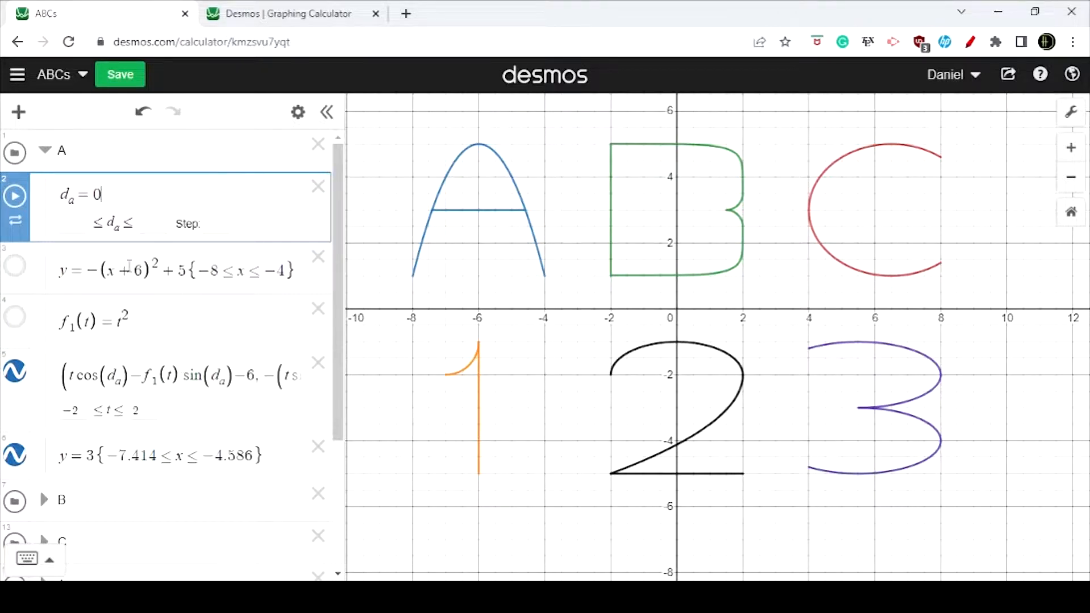
Step: Compare the original parabola equation with the full parametric expression, including the reflected y-coordinate and its shift
click(154, 269)
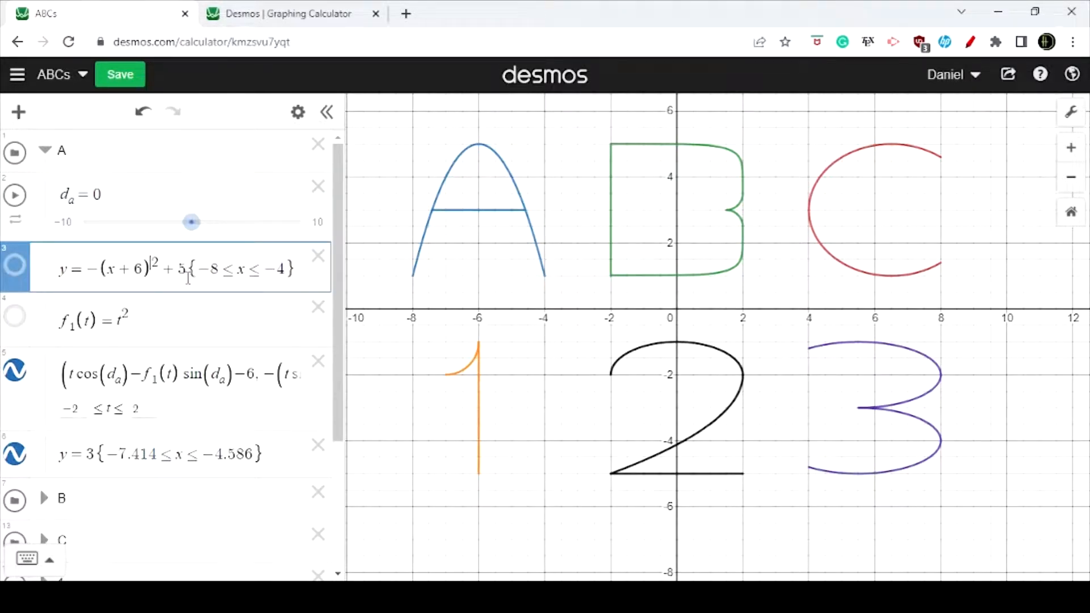
drag(183, 278, 89, 282)
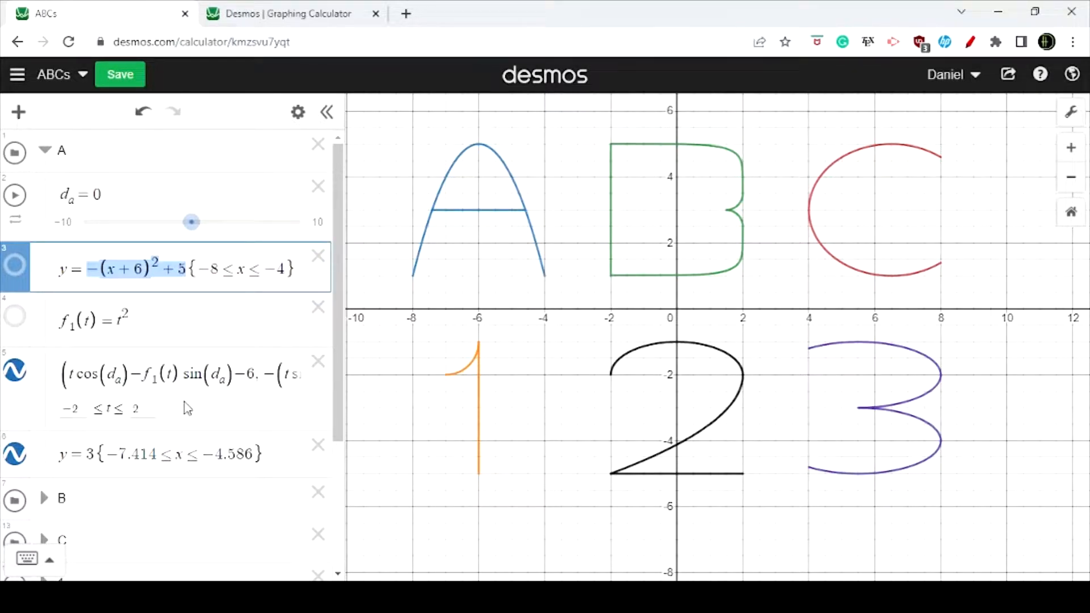
drag(143, 376, 225, 403)
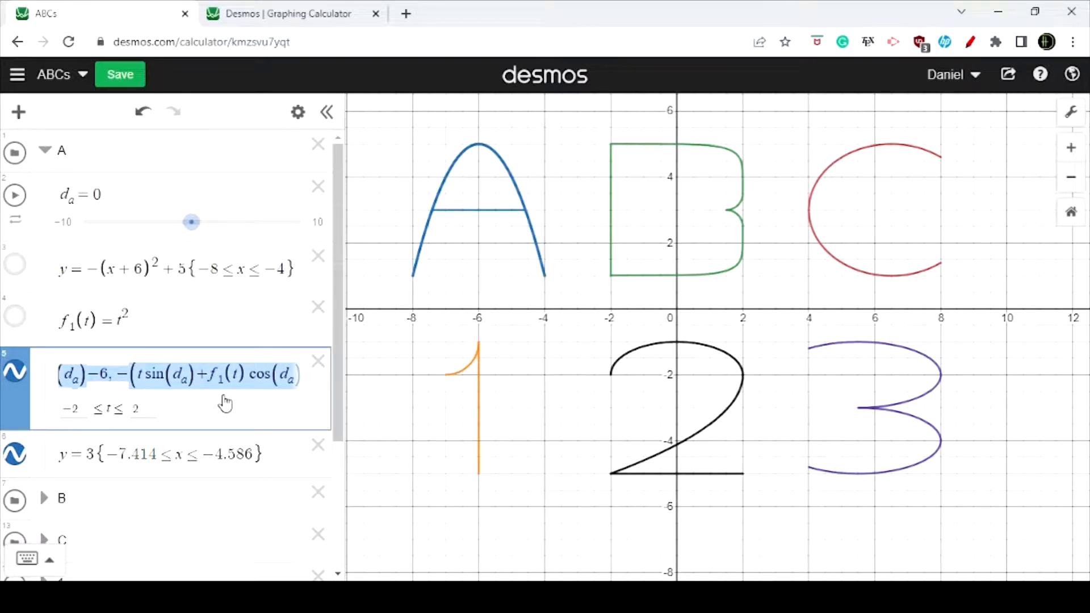
key(Right)
key(Right)
key(Right)
key(Right)
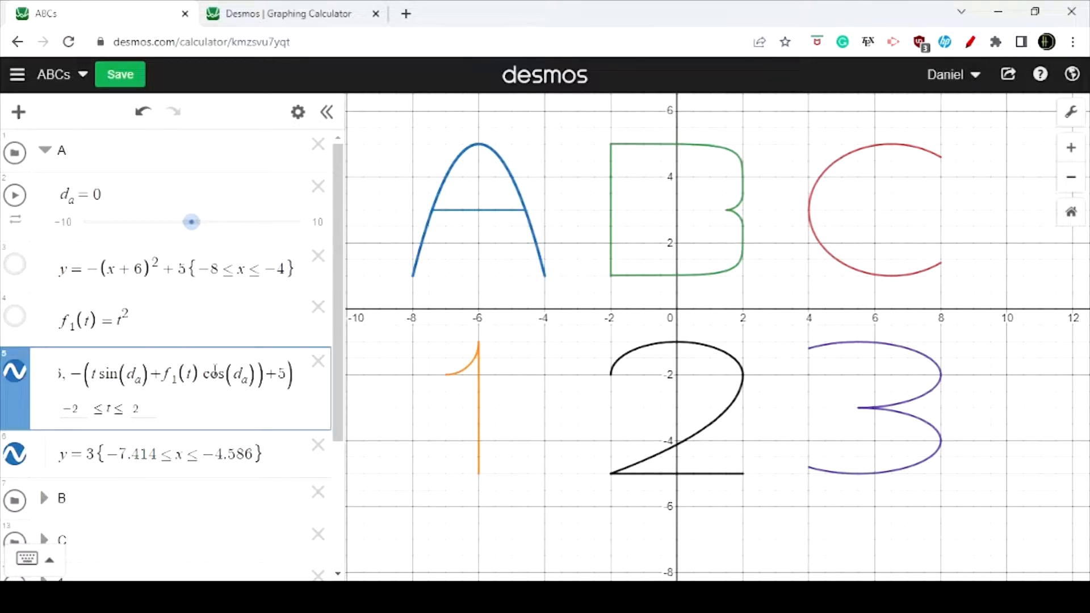
click(446, 192)
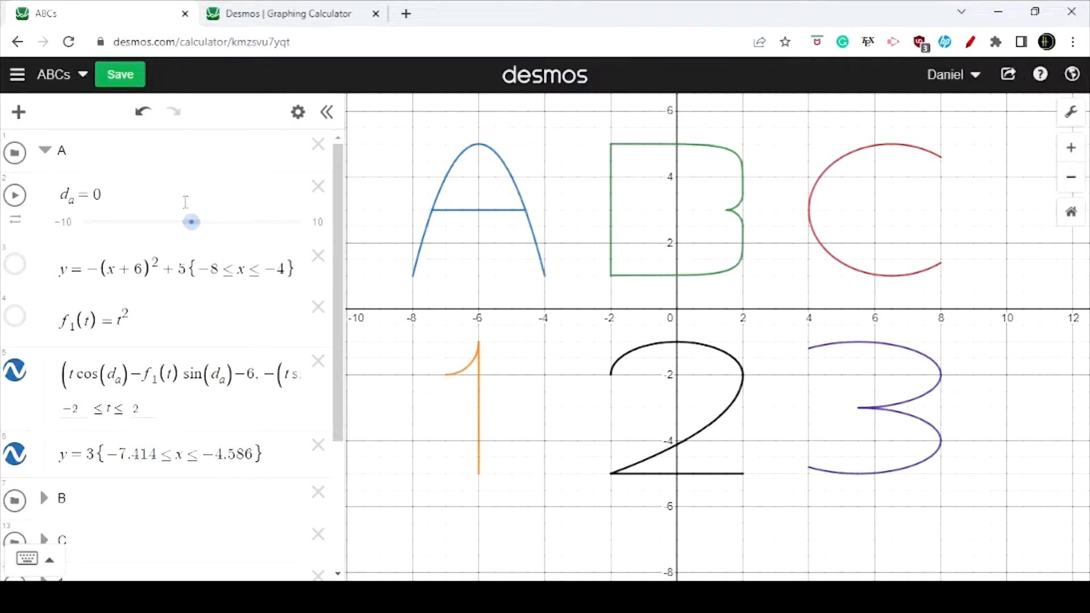
Step: Test the curve's rotation with the d_a slider, and inspect the letter A's vertex and the middle of its crossbar
drag(191, 222, 197, 227)
click(479, 211)
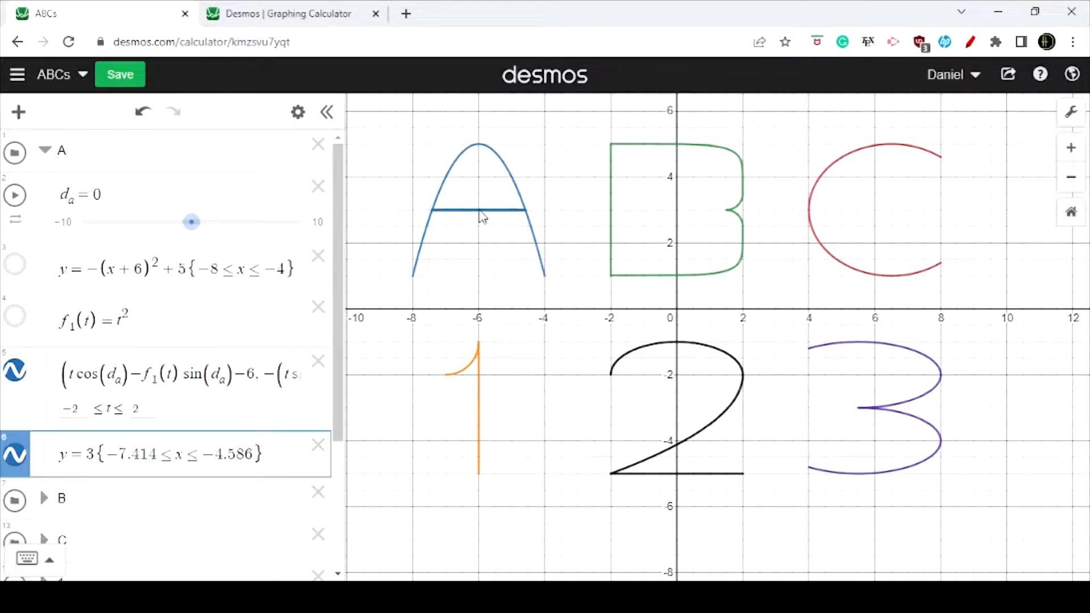
mouse_move(482, 215)
click(684, 316)
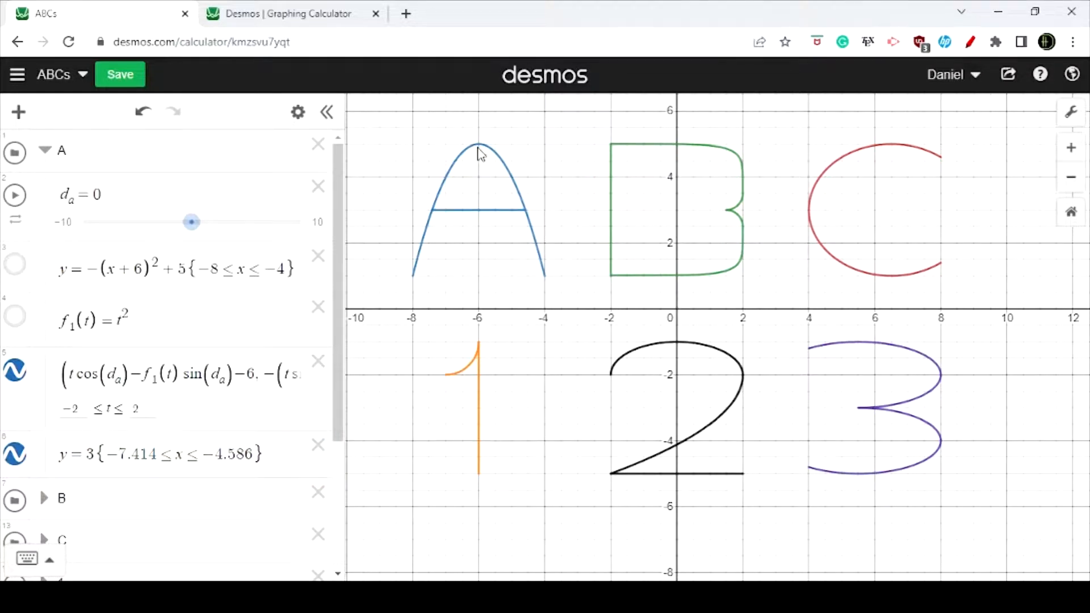
drag(483, 149, 477, 153)
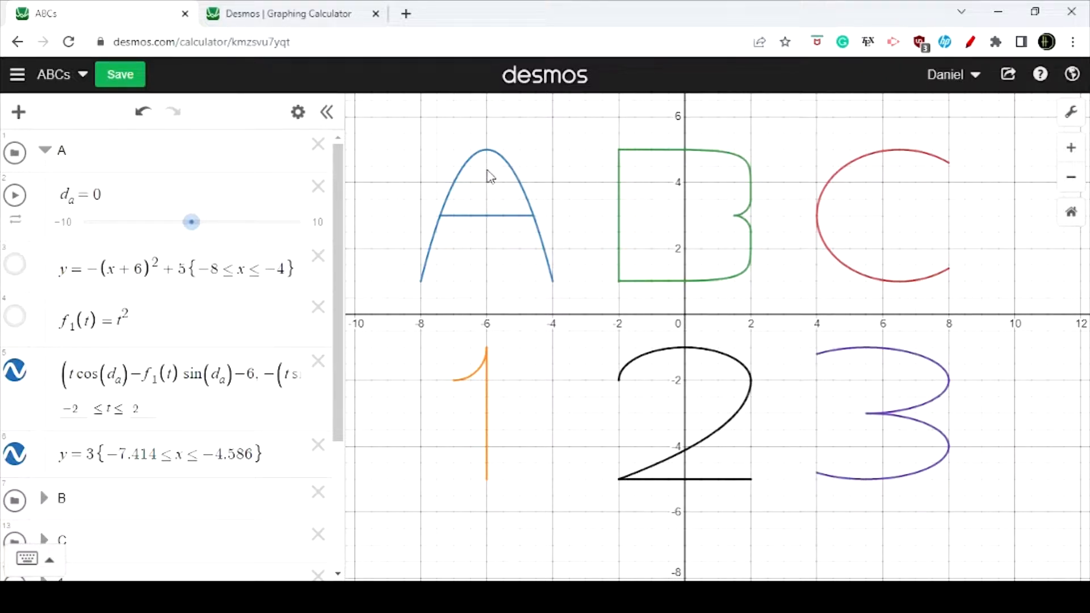
click(487, 216)
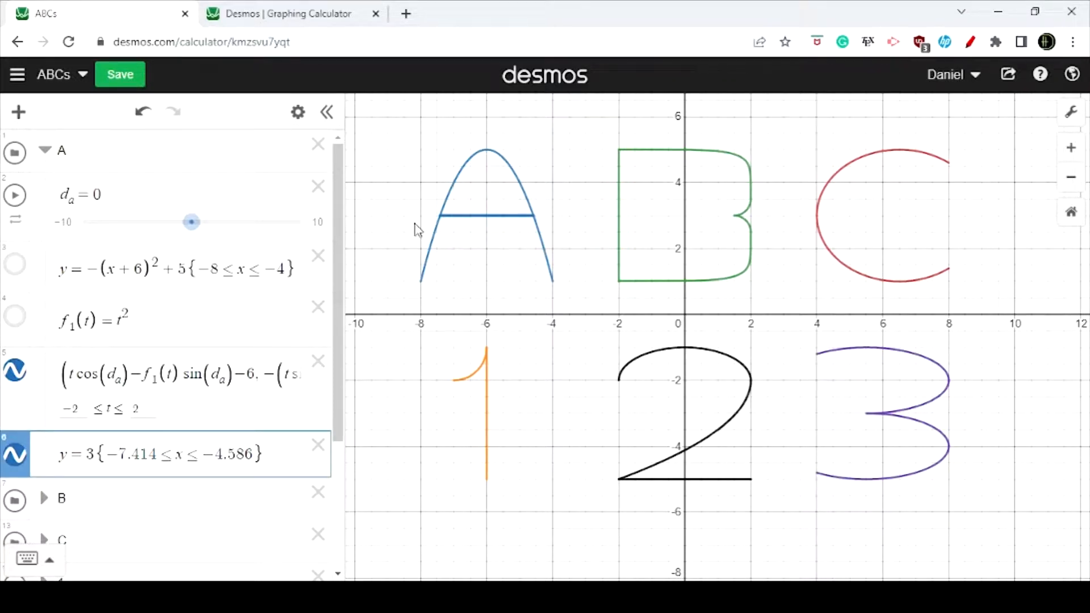
Step: Redefine f_1(t) as t^2 − 2 to move the rotation point to the middle of the A's crossbar
click(143, 321)
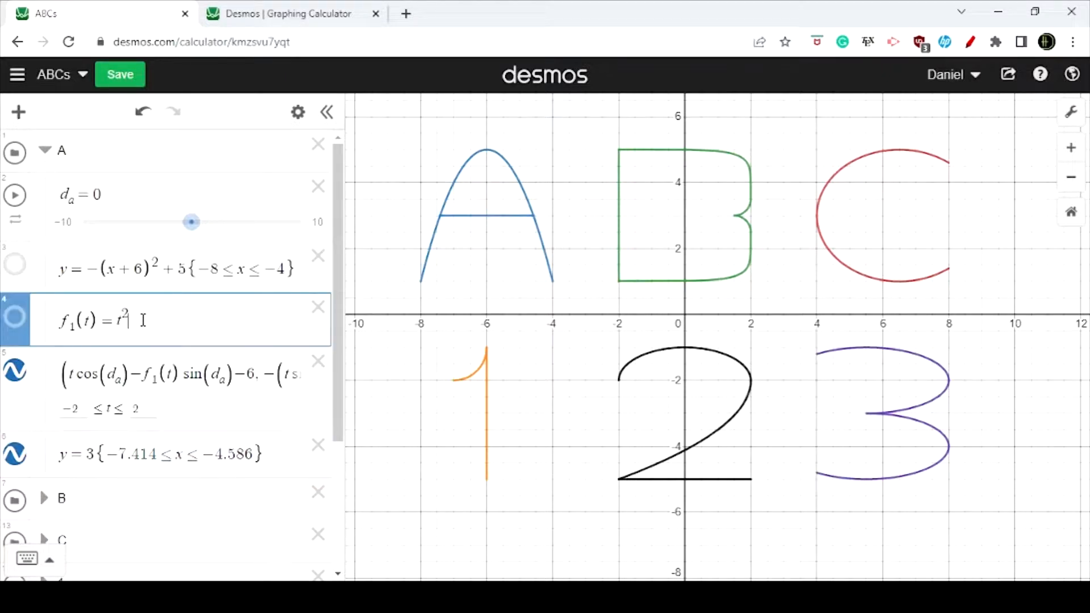
key(Right)
text(-2)
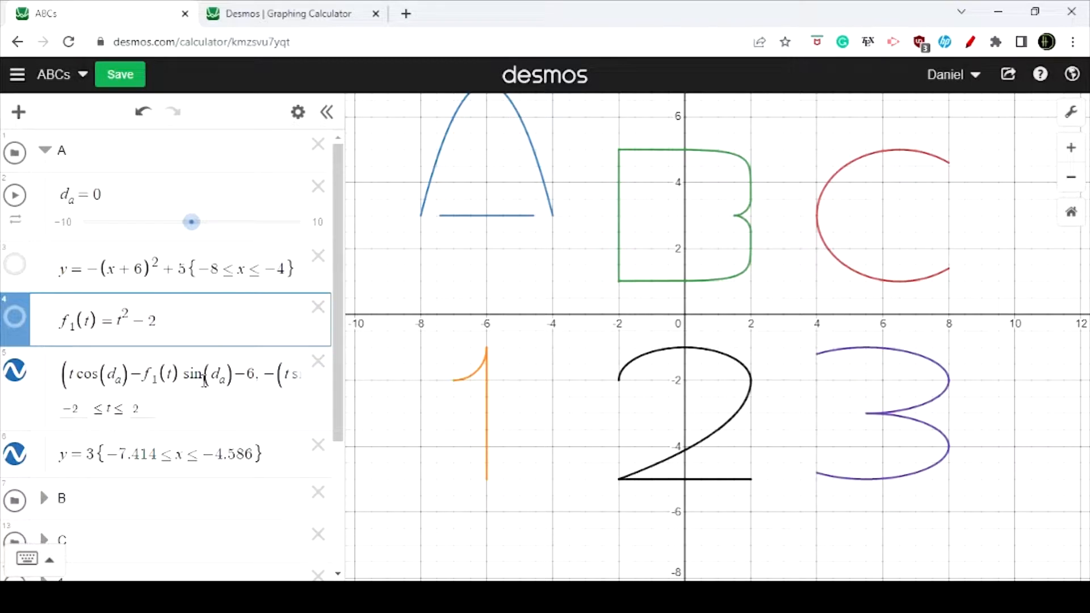
Step: Set the vertical shift at the end of the parametric curve's y-coordinate to +3
drag(204, 380, 310, 391)
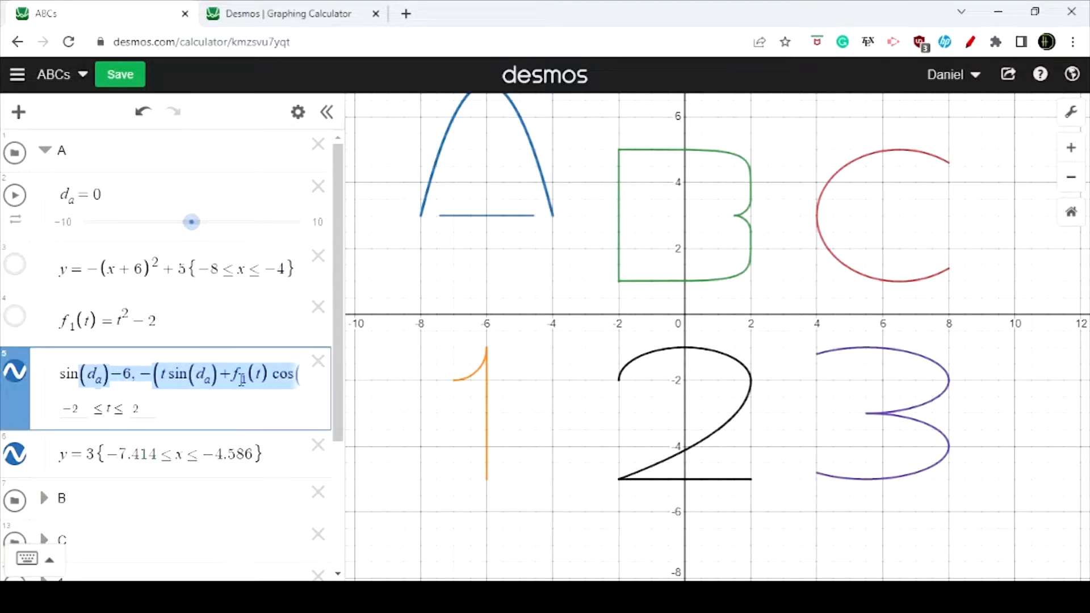
click(240, 380)
drag(241, 379, 324, 384)
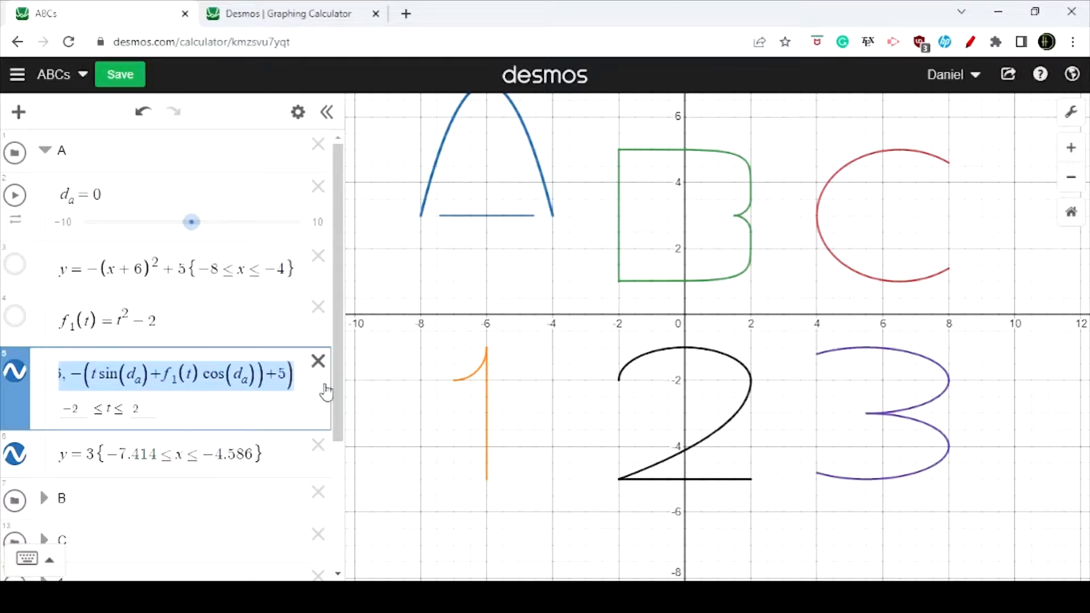
key(Right)
key(BackSpace)
text(3)
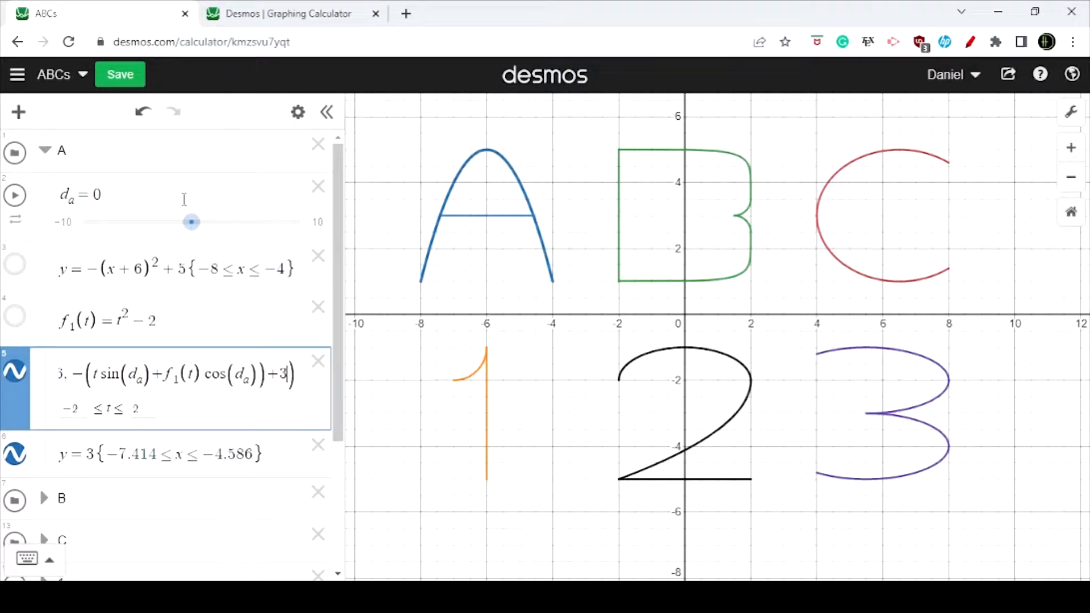
Step: Test the curve's rotation about the crossbar's midpoint with the d_a slider, and inspect the crossbar
click(193, 224)
mouse_move(194, 227)
mouse_down()
mouse_move(185, 227)
mouse_move(195, 235)
mouse_up()
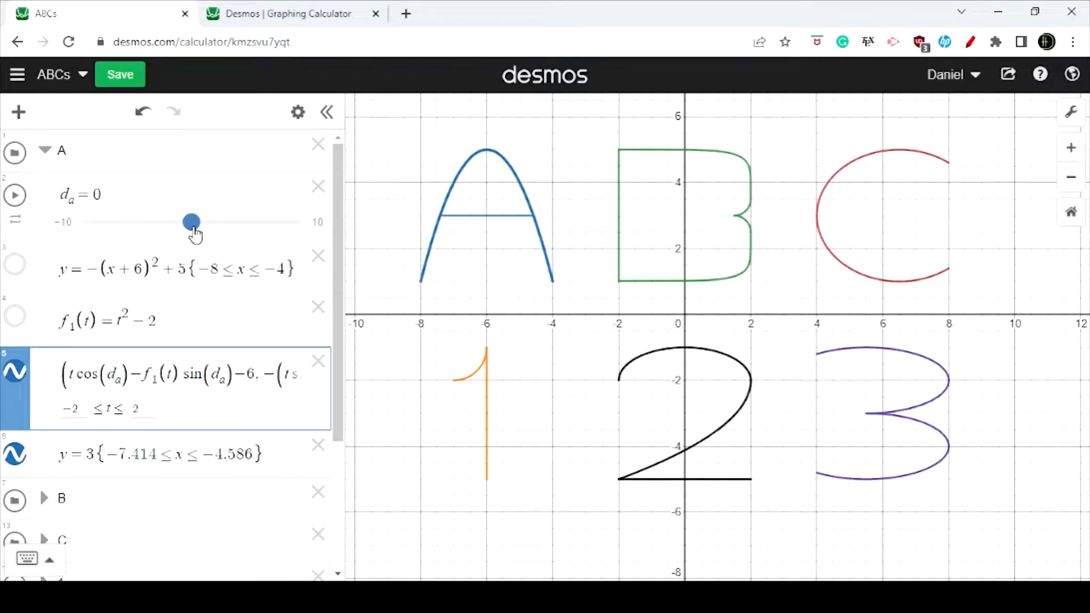
click(195, 229)
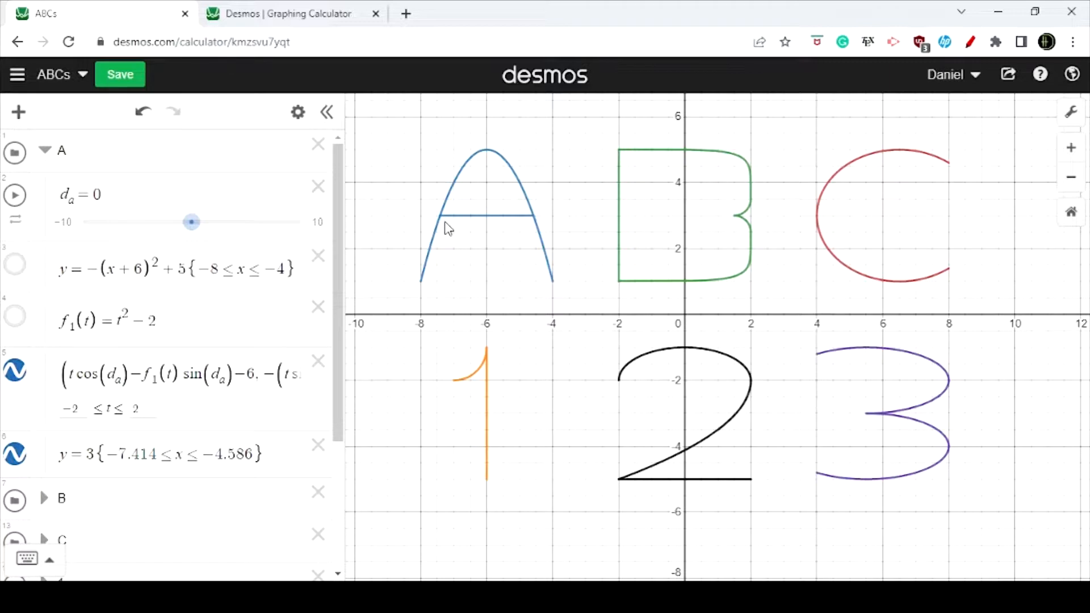
click(490, 217)
mouse_move(500, 216)
mouse_down()
mouse_move(469, 216)
mouse_move(491, 218)
mouse_up()
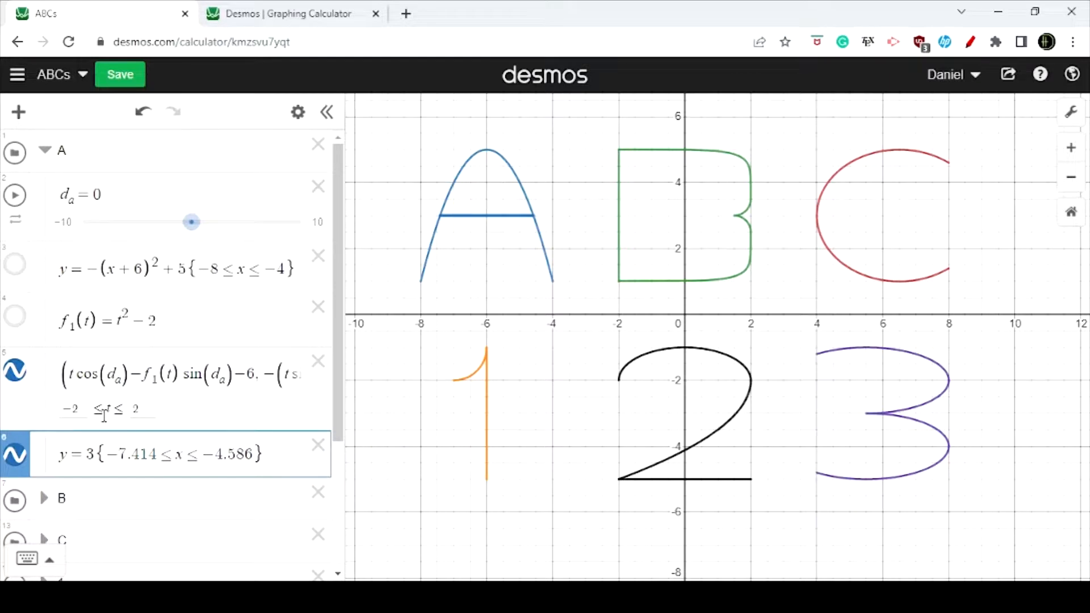
Step: Delete the hidden original parabola equation y = −(x+6)^2 + 5 from the A folder
scroll(89, 411, down, 2)
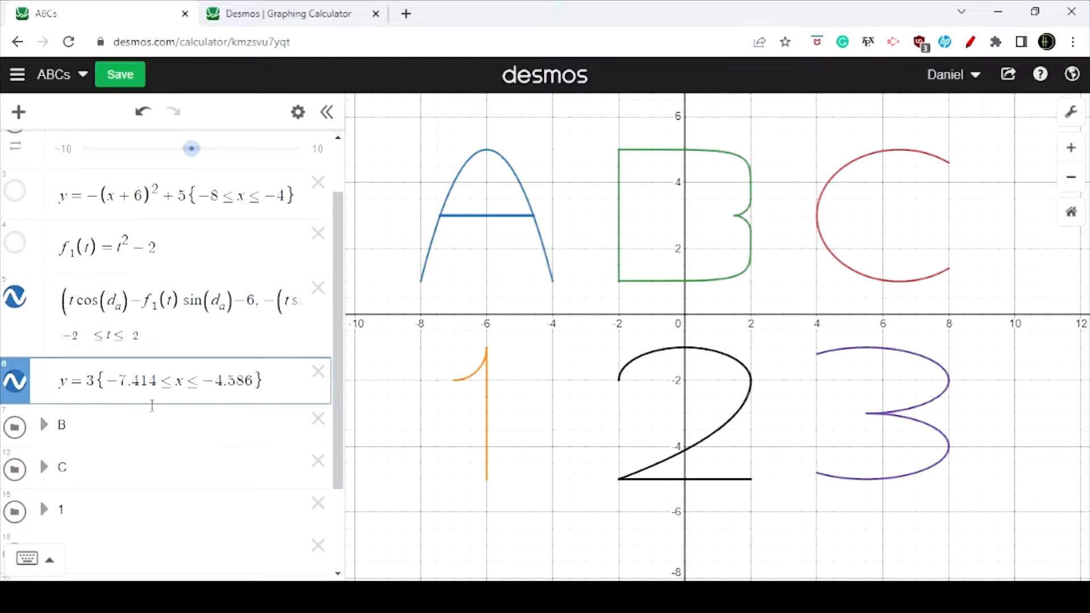
scroll(225, 303, up, 1)
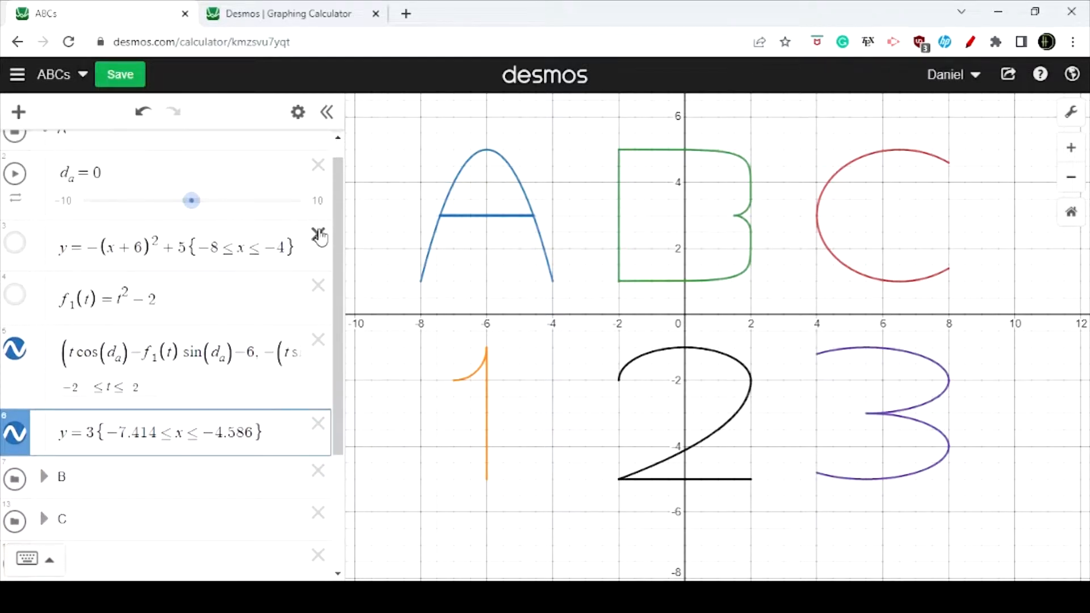
click(318, 234)
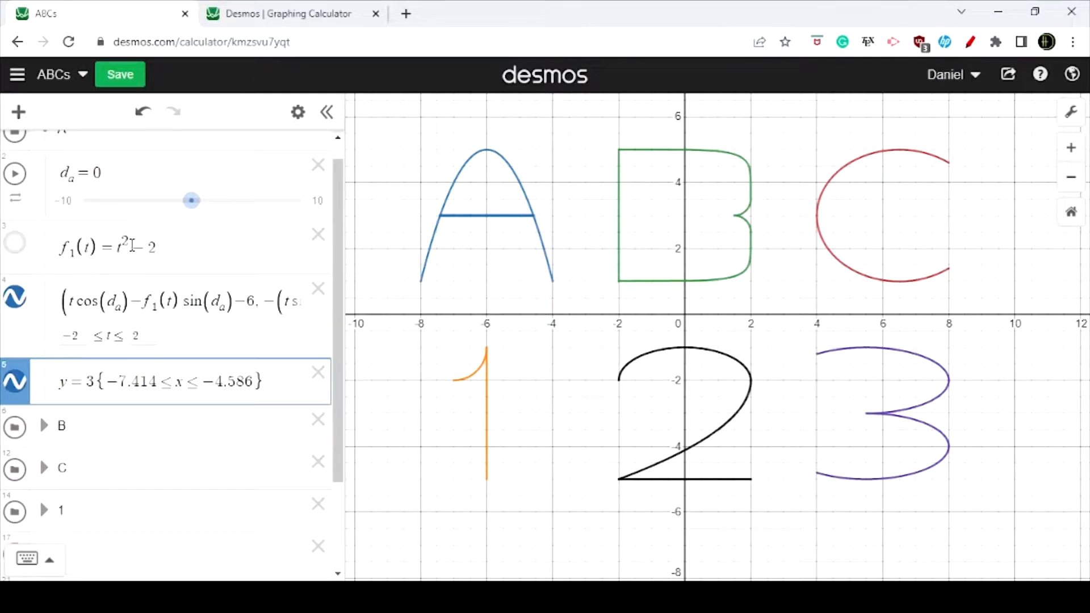
click(150, 249)
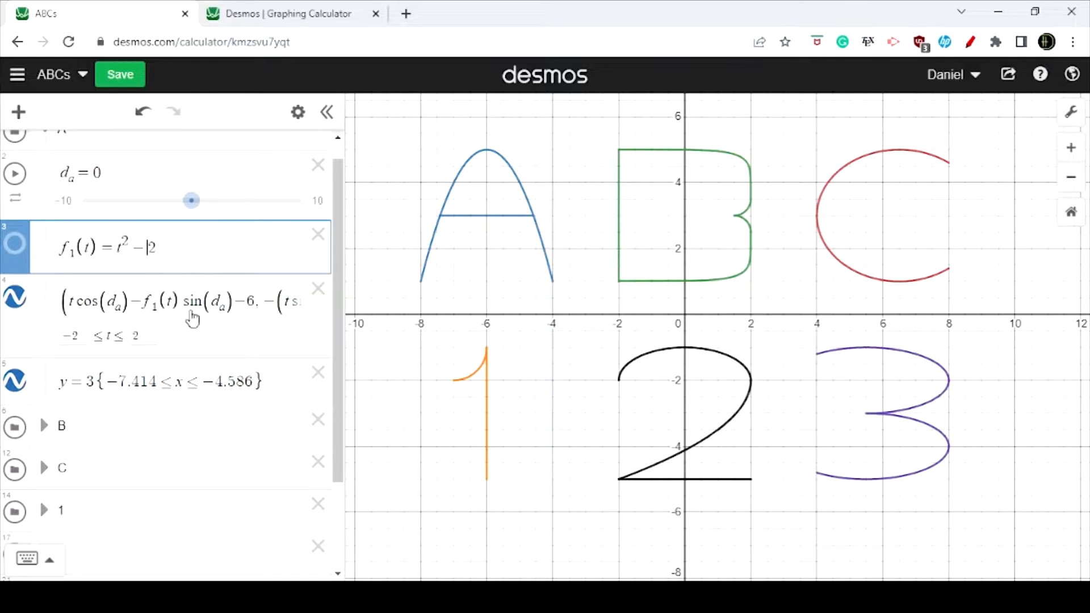
Step: Review the A's crossbar equation and add the function f_2(t) = t directly below f_1(t)
drag(264, 383, 55, 390)
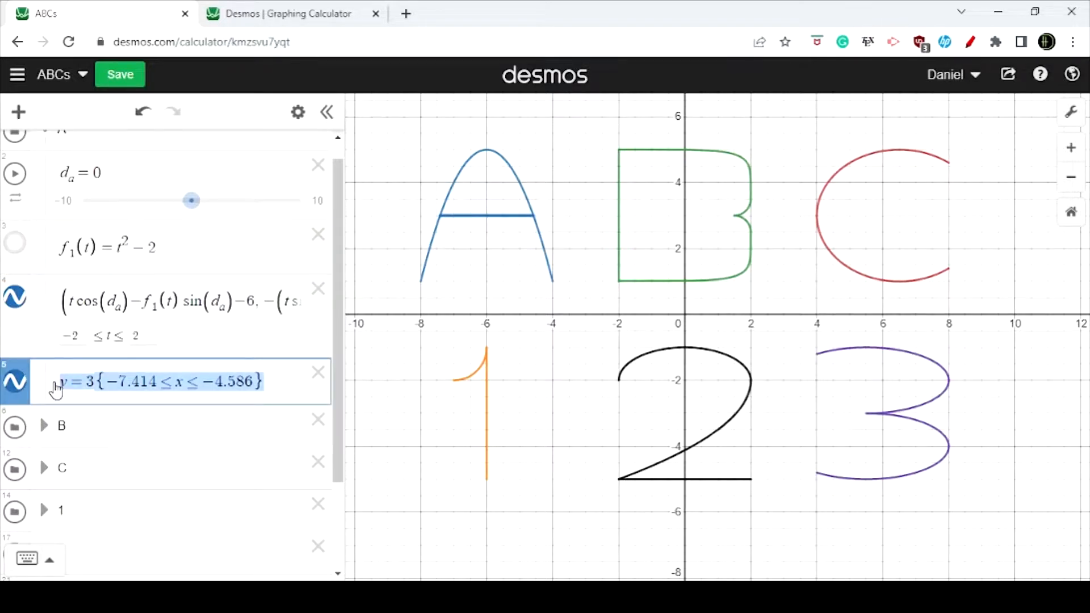
click(290, 383)
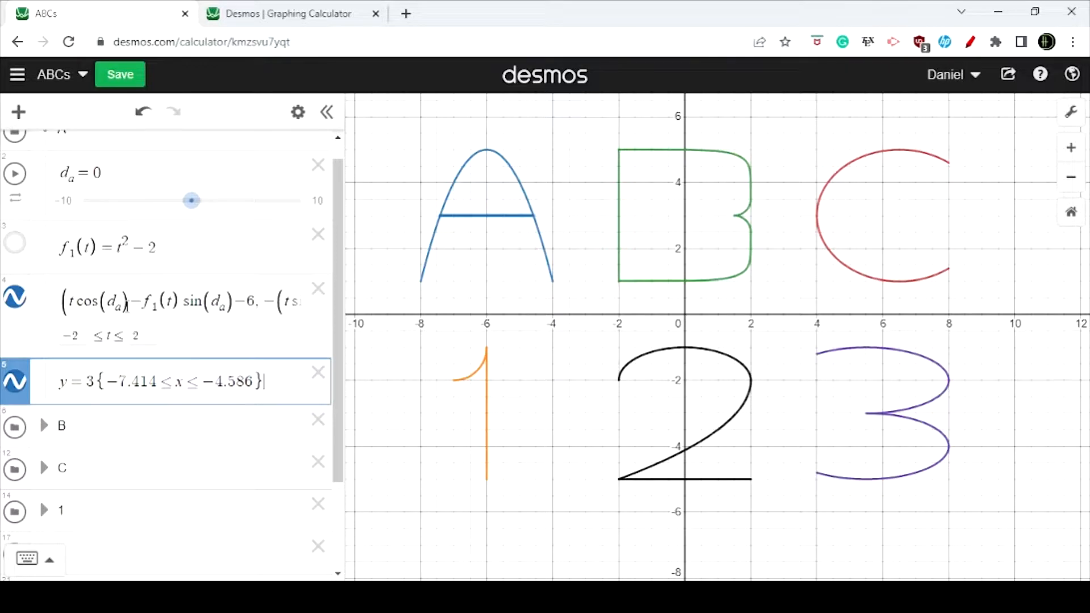
click(200, 252)
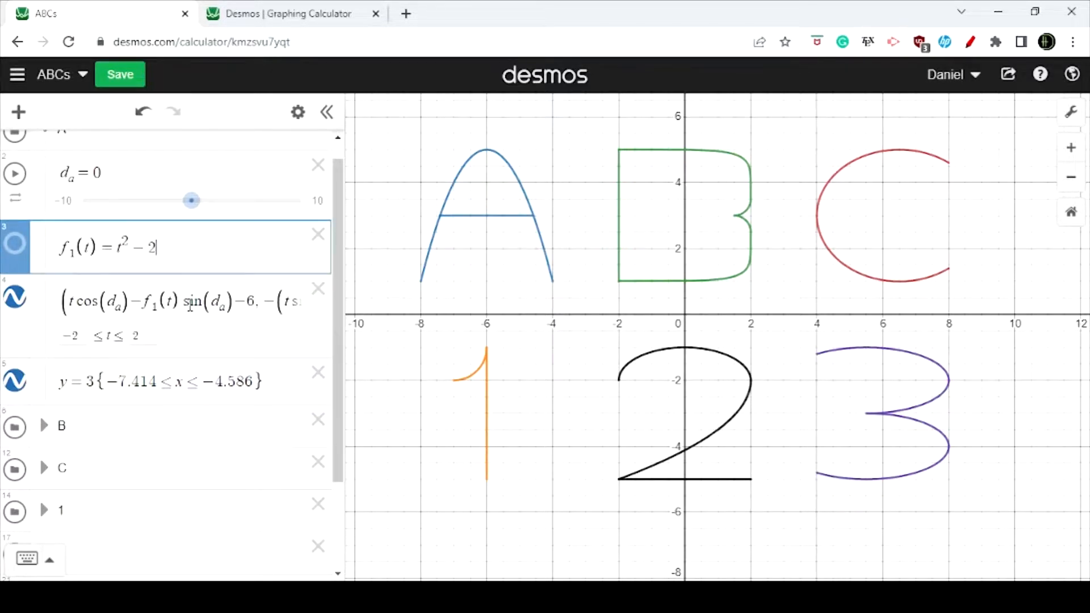
key(Return)
text(f_)
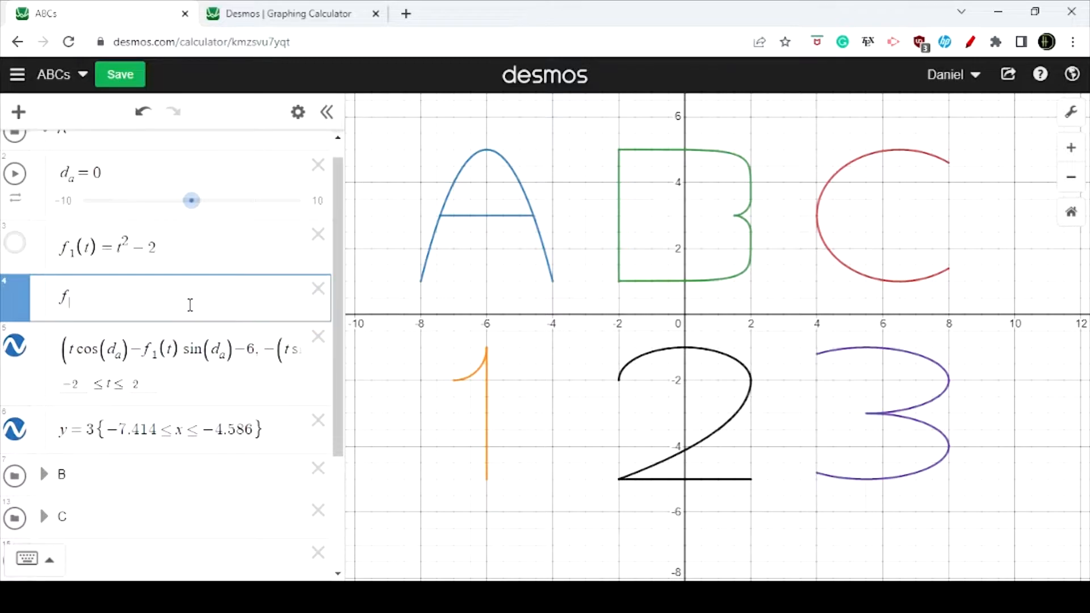
text(2(t)=t)
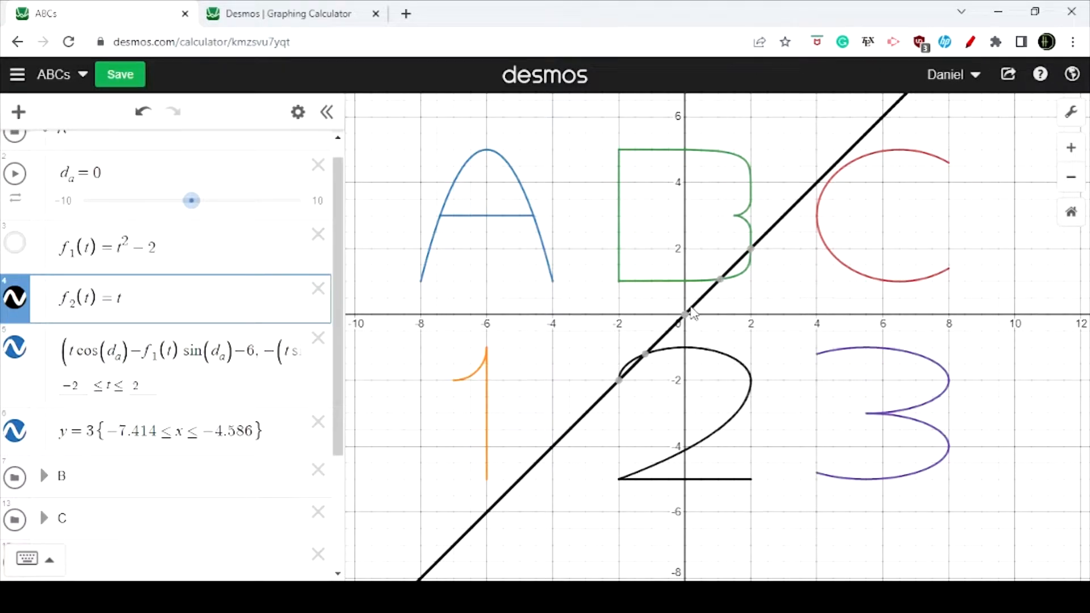
mouse_move(685, 316)
mouse_move(750, 251)
Step: Start a parametric point with t cos(d_a) below the A's parametric curve, and delete the f_2(t) = t expression
click(159, 356)
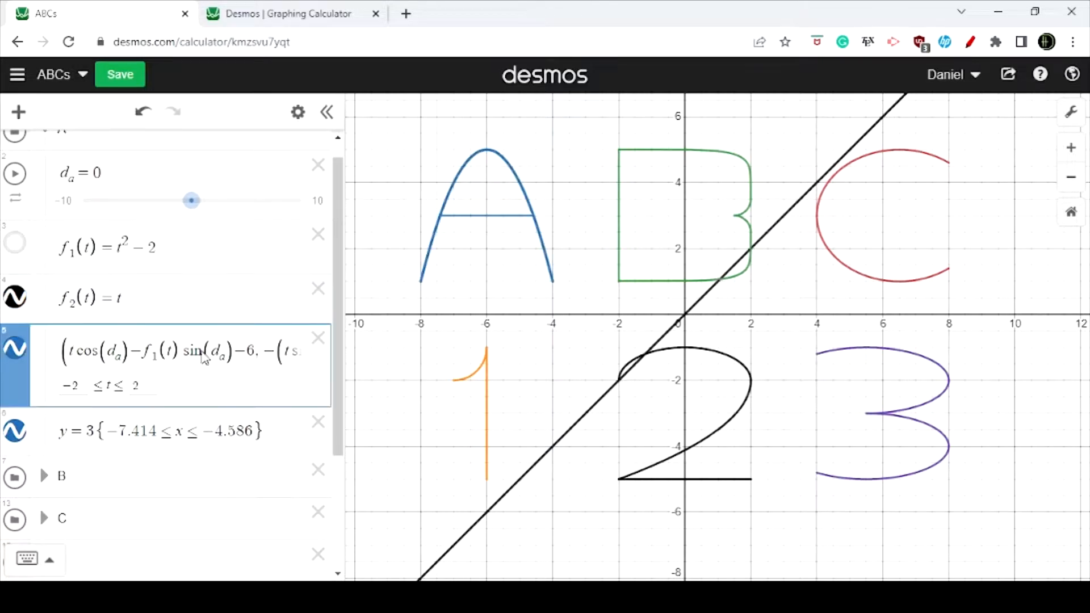
key(Return)
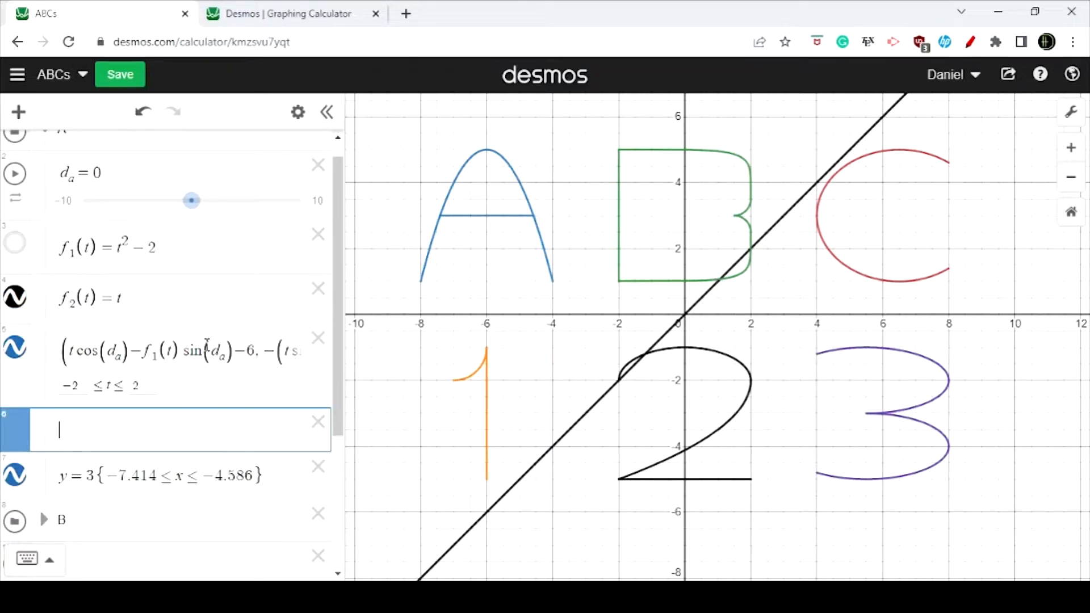
text((tcos(d)
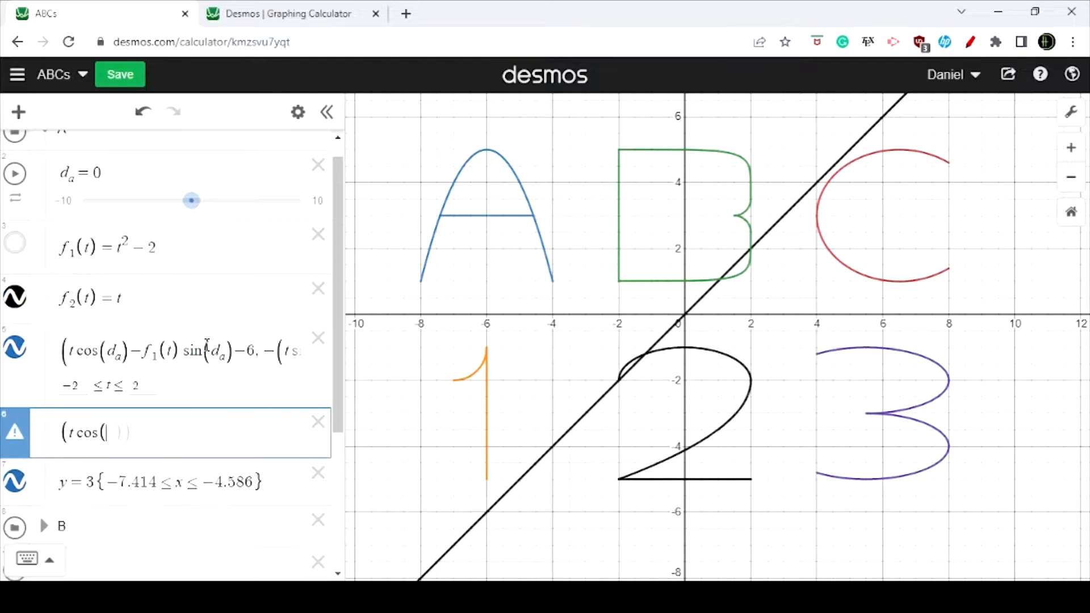
text(_d)
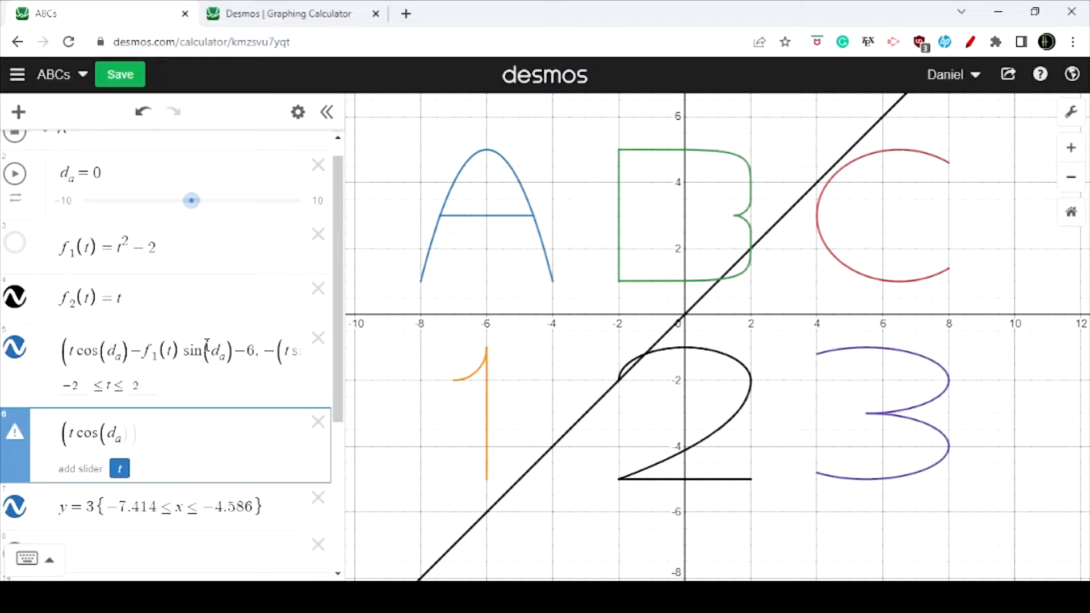
text())
click(318, 291)
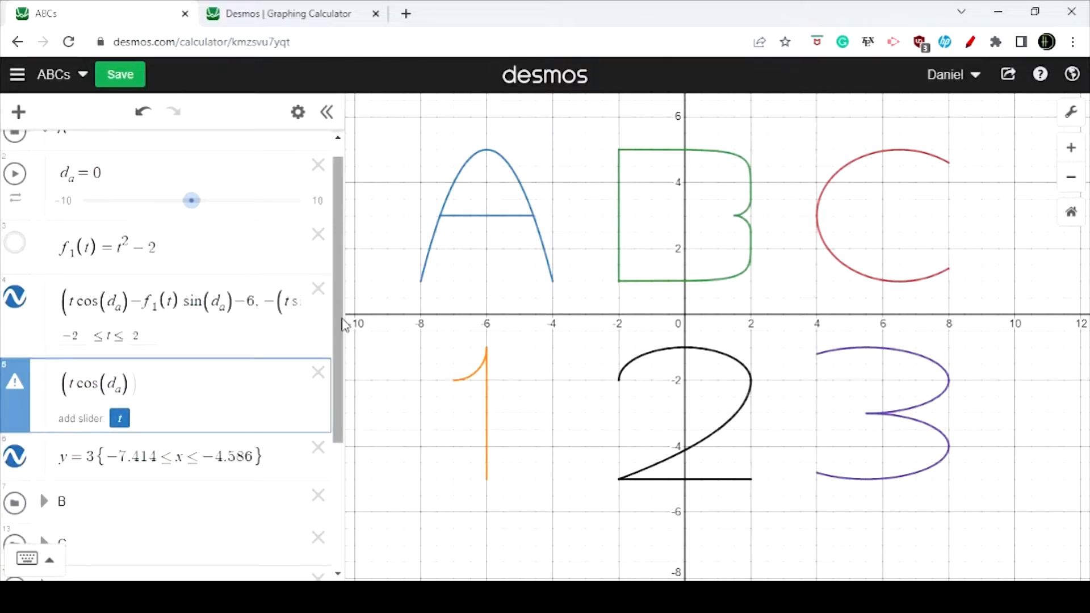
Step: Complete the new point's x-coordinate as t cos(d_a) − t sin(d_a)
text(-)
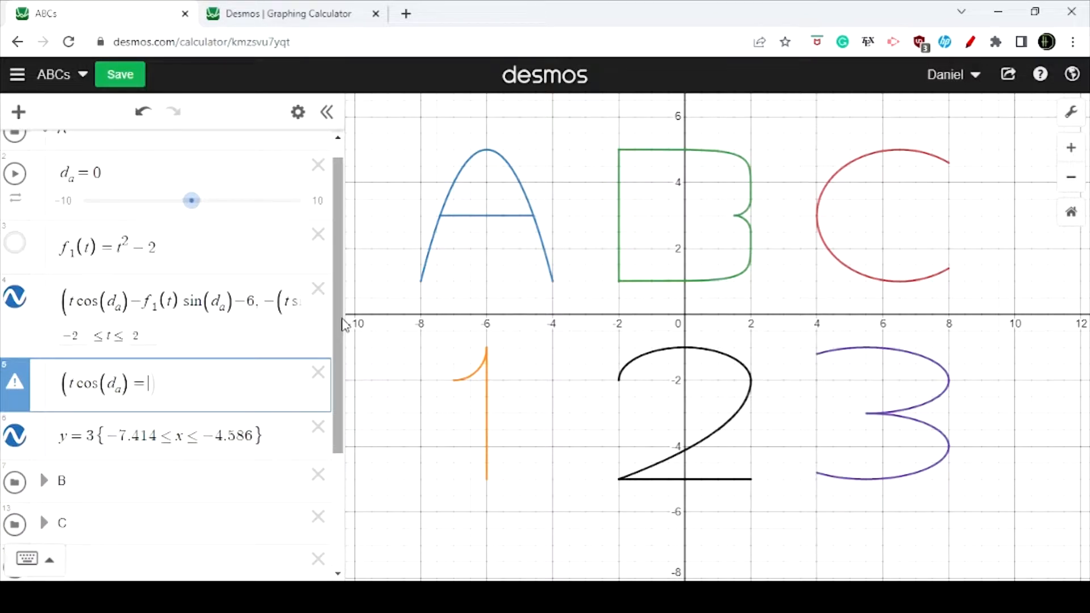
key(BackSpace)
text(-t)
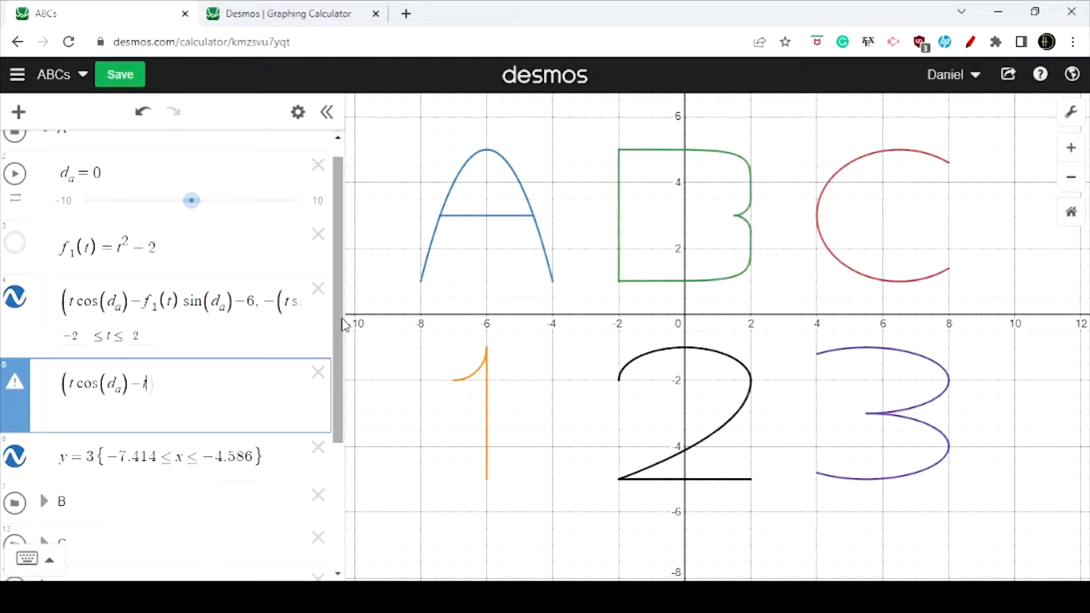
text(sin(d)
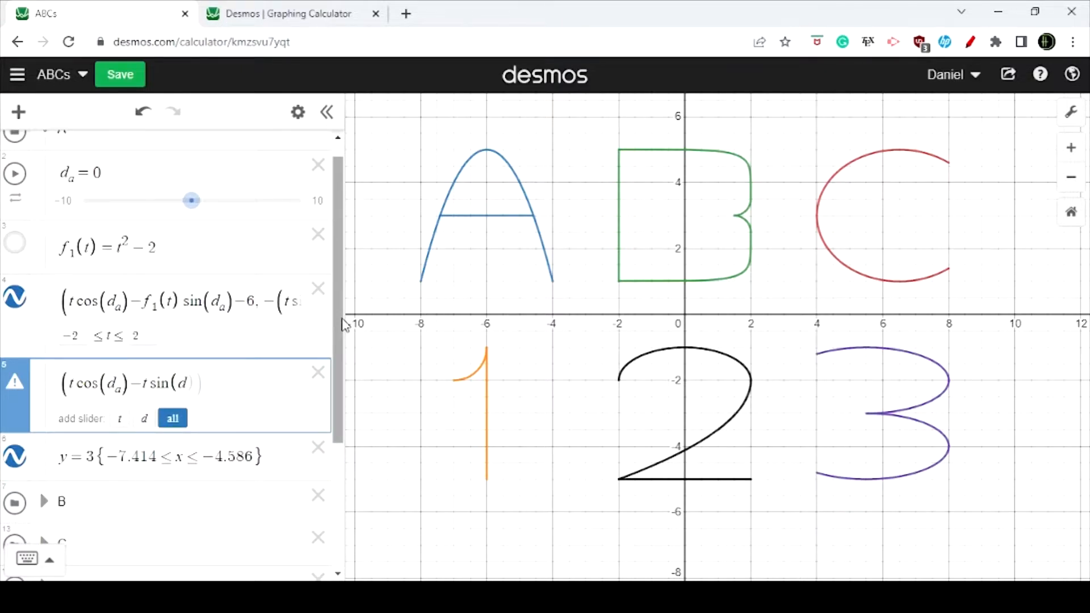
text(_a)
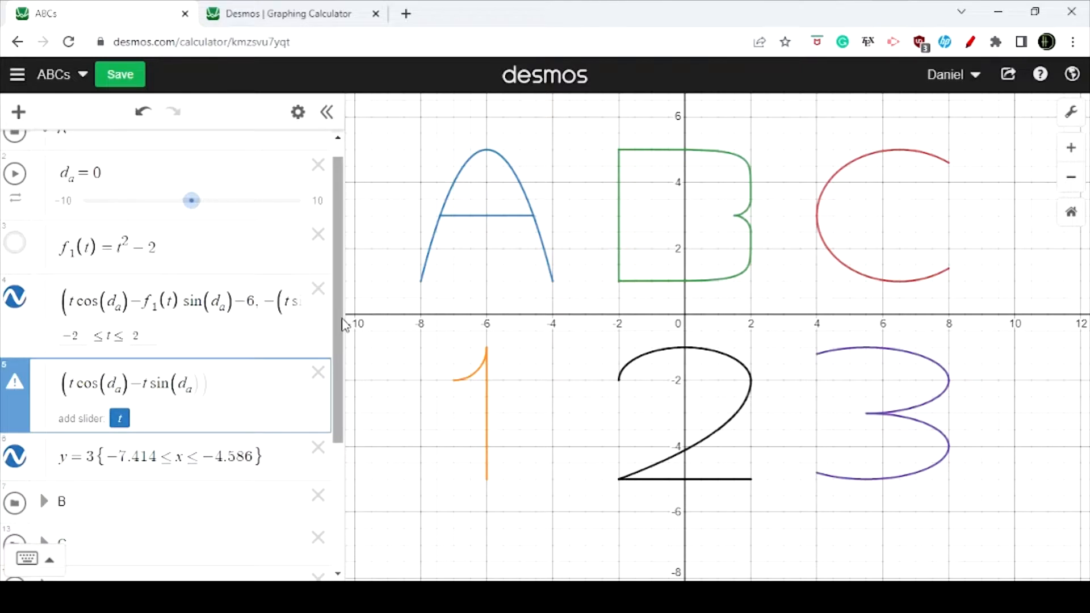
text())
text(,)
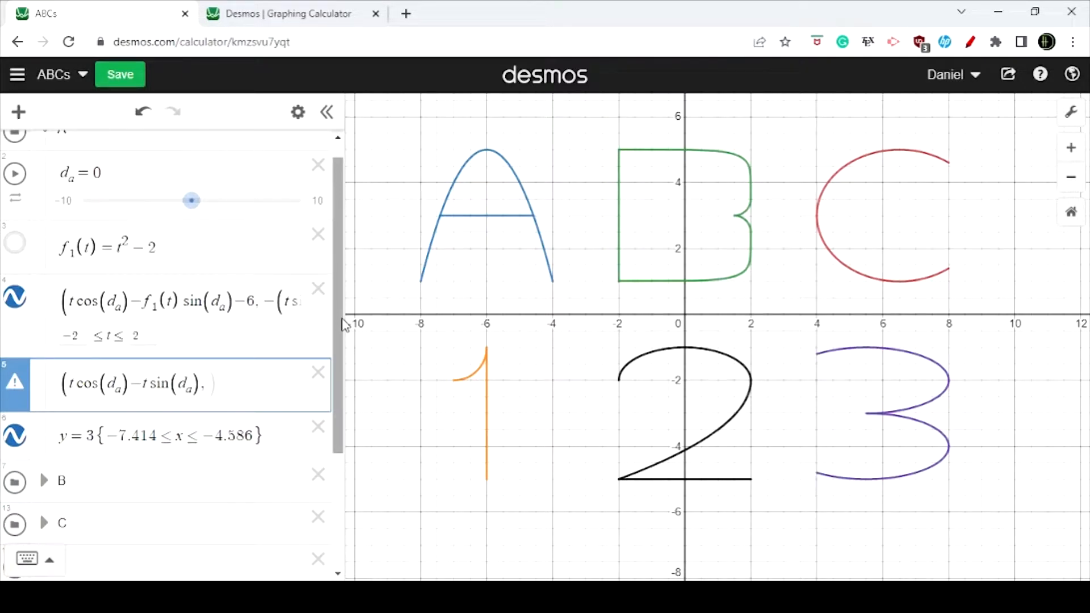
Step: Enter t sin(d_a) + t cos(d_a) as the y-coordinate of the new parametric point
text(tsin(d_a)
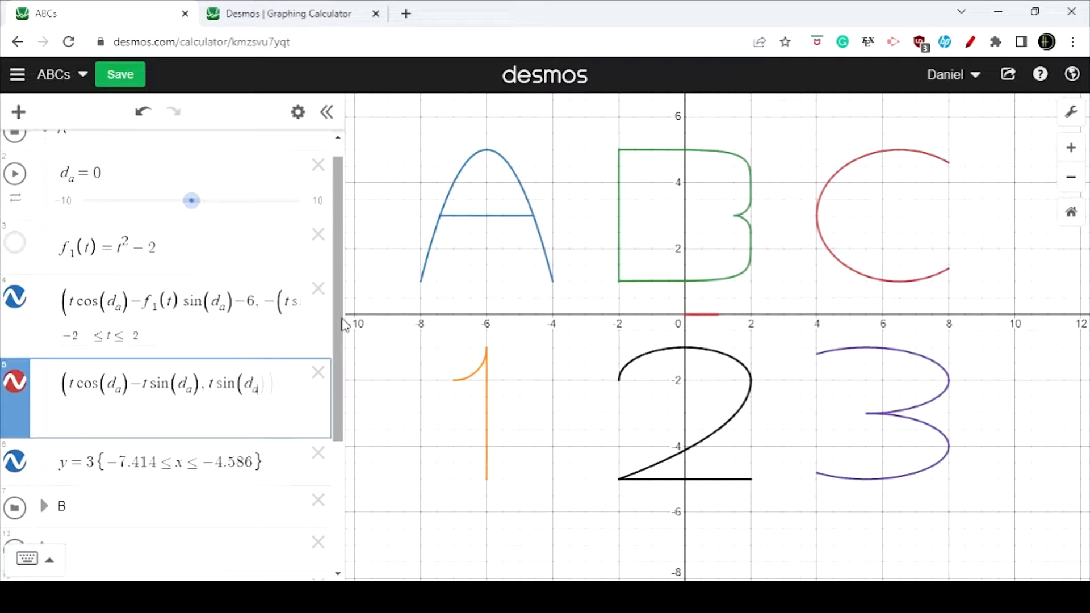
text()+cos)
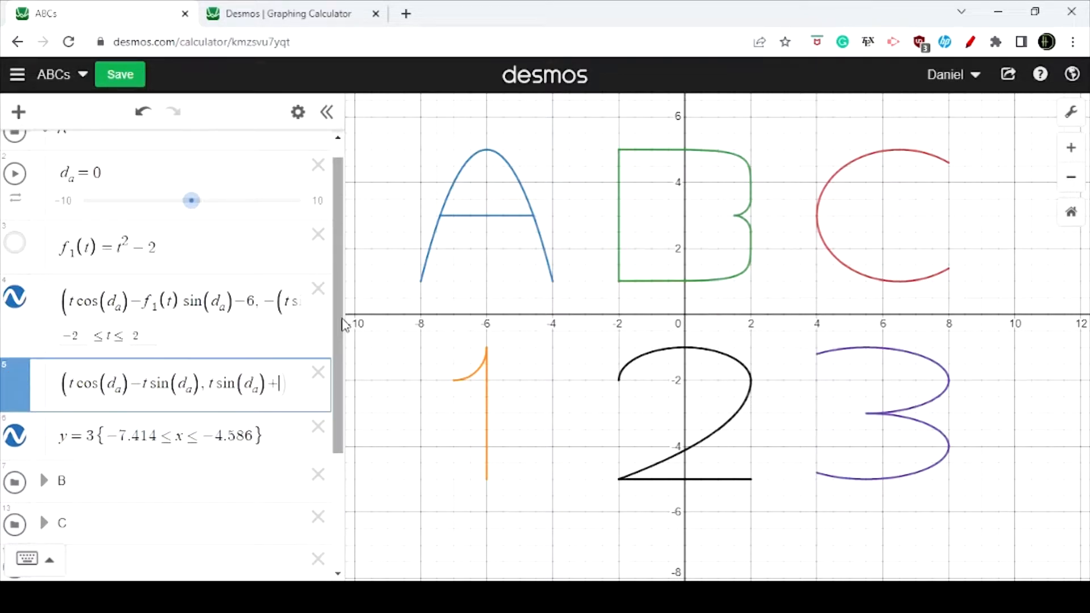
key(BackSpace)
key(BackSpace)
key(BackSpace)
text(t cos(d)
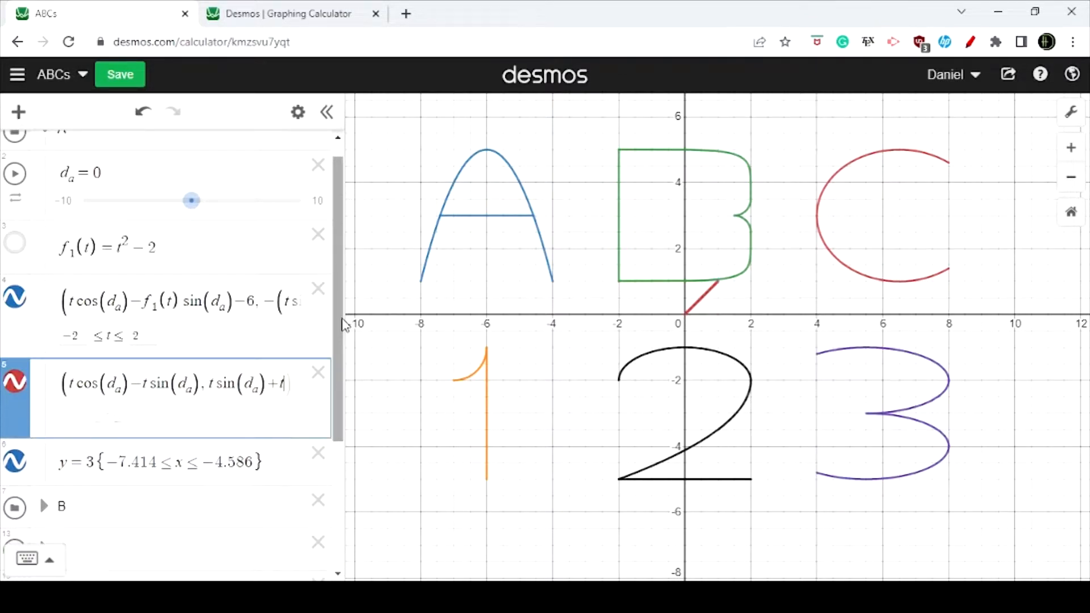
text(_a)
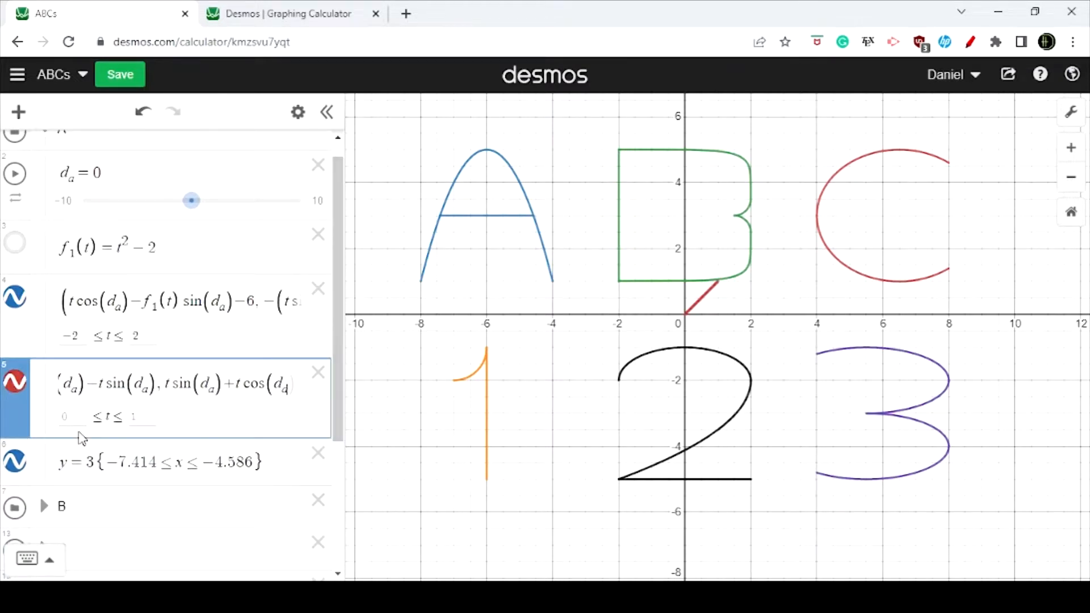
Step: Set the new parametric line's domain to −2 ≤ t ≤ 2
click(67, 420)
text(-2)
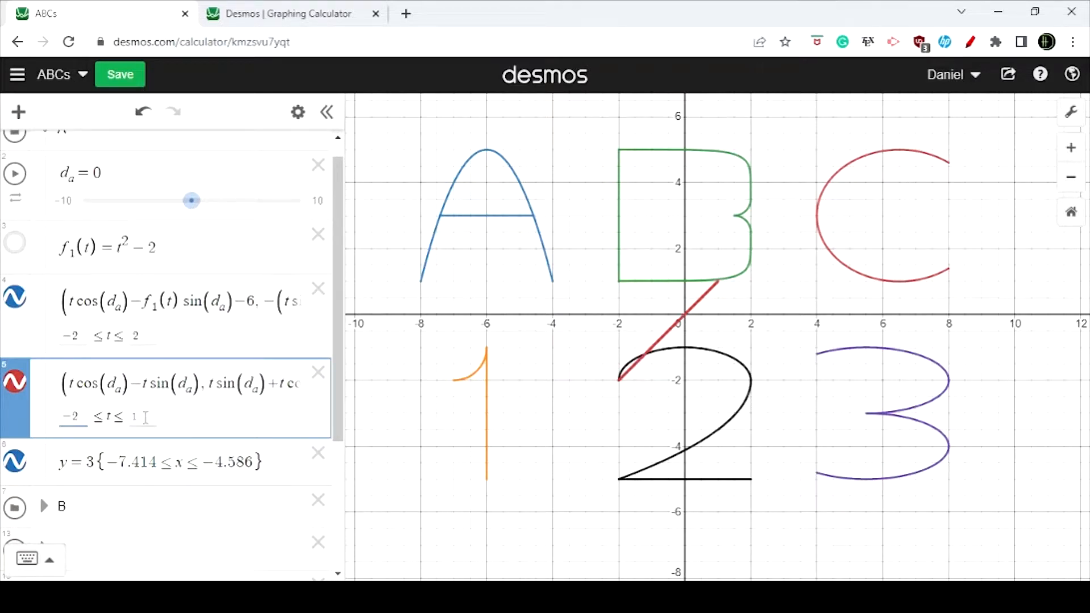
click(143, 417)
text(2)
Step: Hide the B, C, 1, 2 and 3 folders, keeping only the A folder shown on the graph
scroll(21, 346, down, 3)
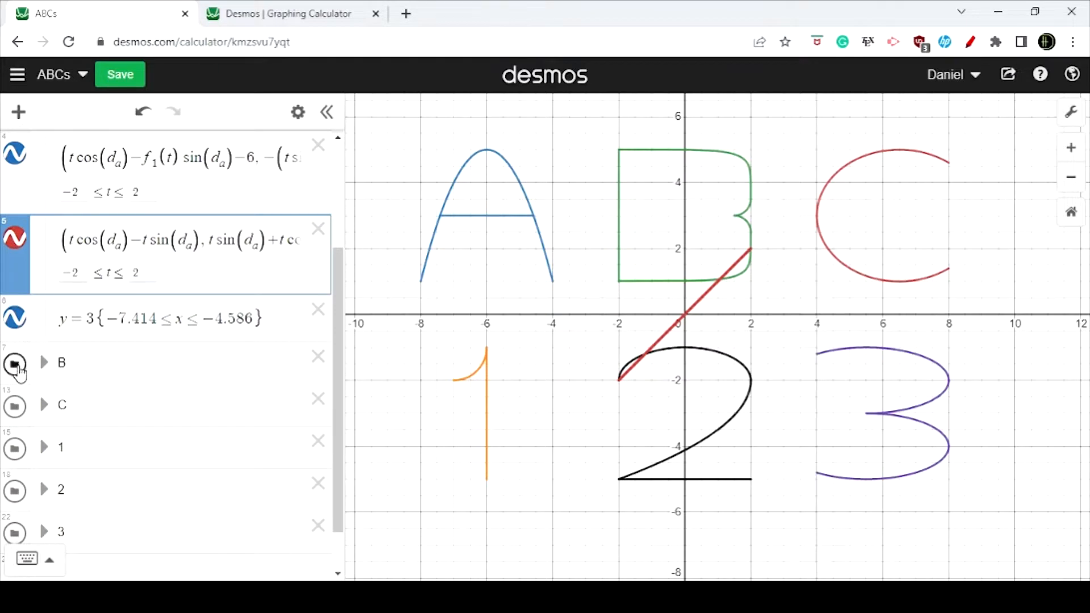
click(15, 364)
click(16, 406)
click(15, 449)
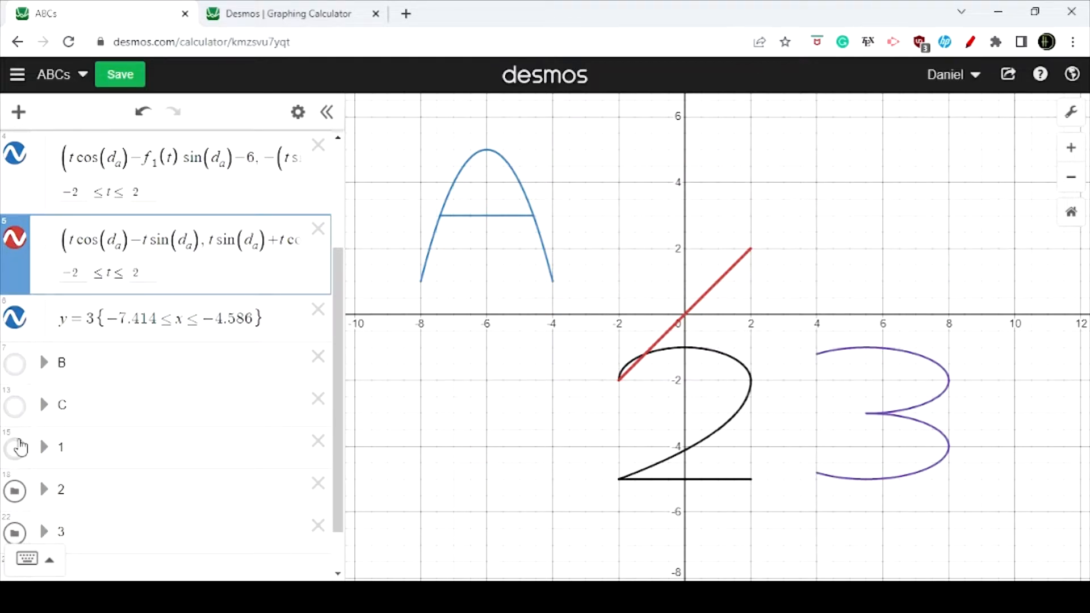
click(15, 491)
click(15, 533)
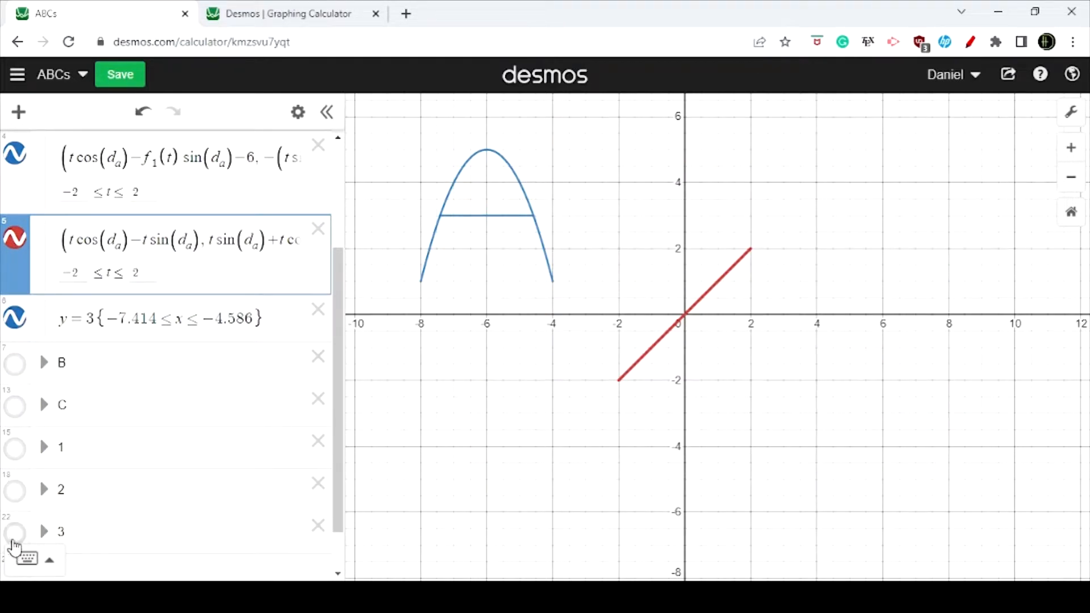
scroll(38, 431, up, 3)
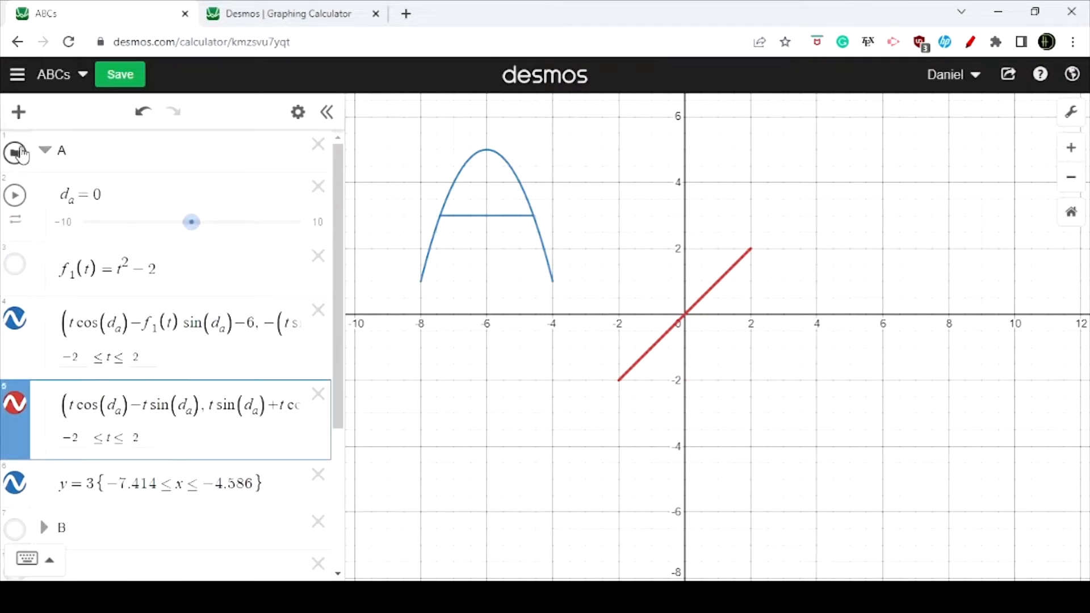
click(16, 151)
click(16, 151)
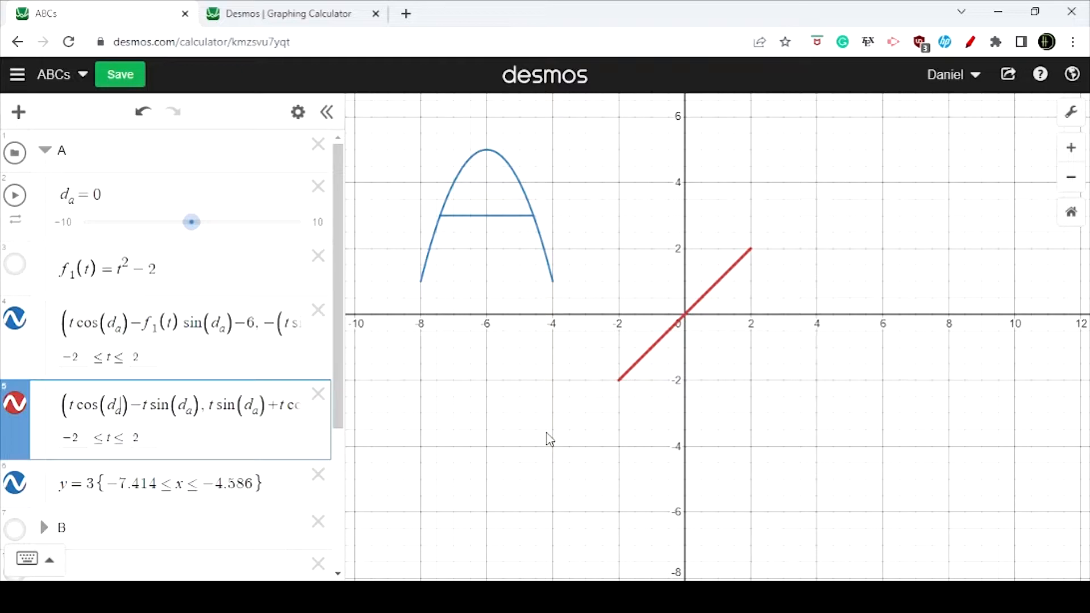
Step: Subtract π/4 from d_a in both the cosine and sine terms of the new line's x-coordinate
text(-)
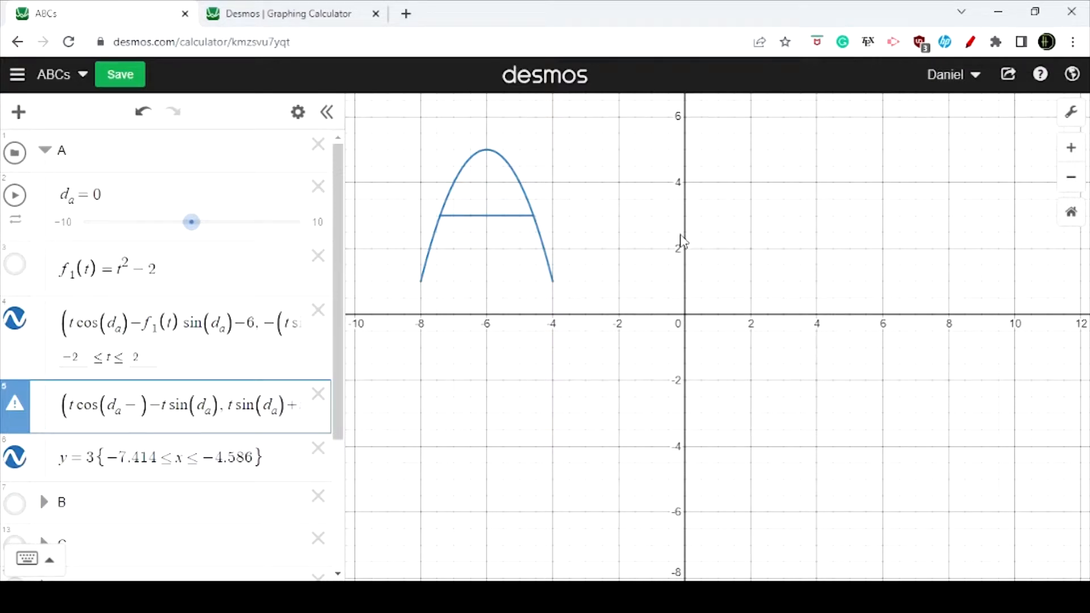
text(pi/4)
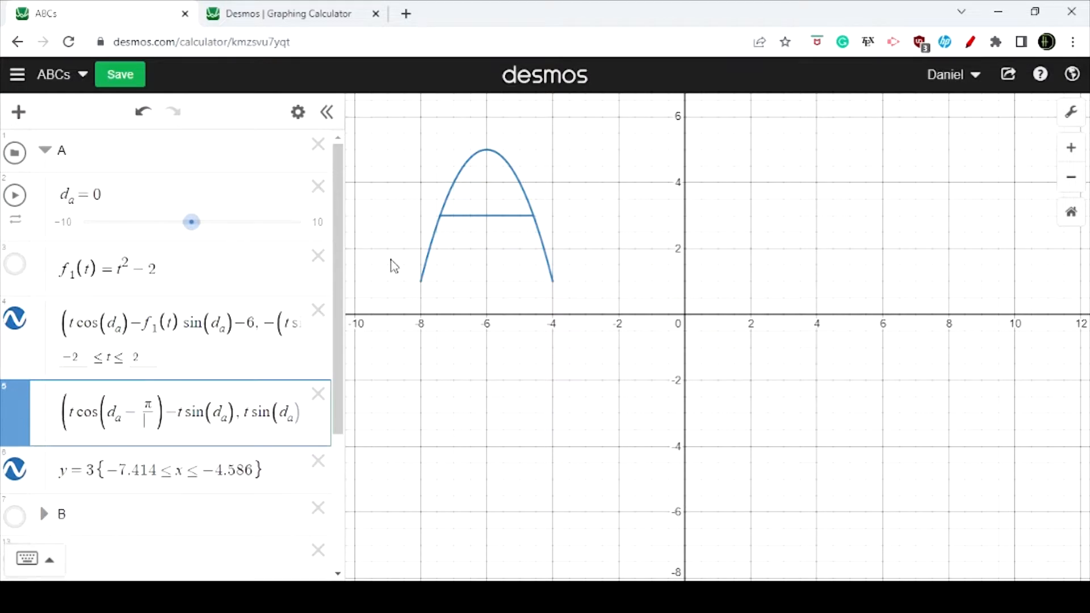
key(Right)
key(Right)
key(Right)
key(Right)
key(Right)
key(Right)
key(Right)
key(Right)
key(Right)
key(Right)
key(Right)
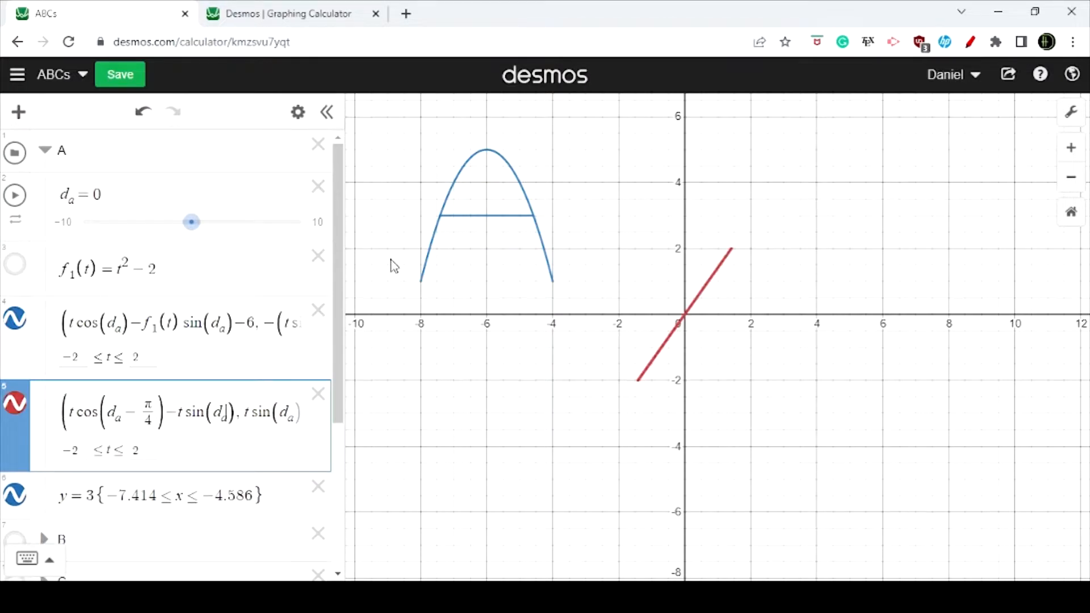
text(-[)
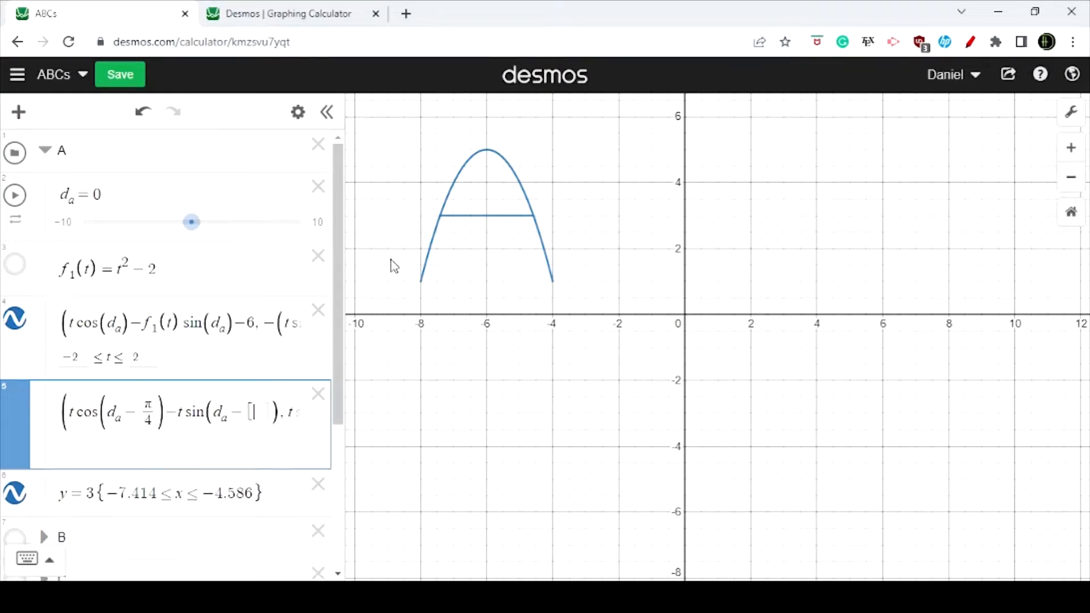
key(BackSpace)
key(BackSpace)
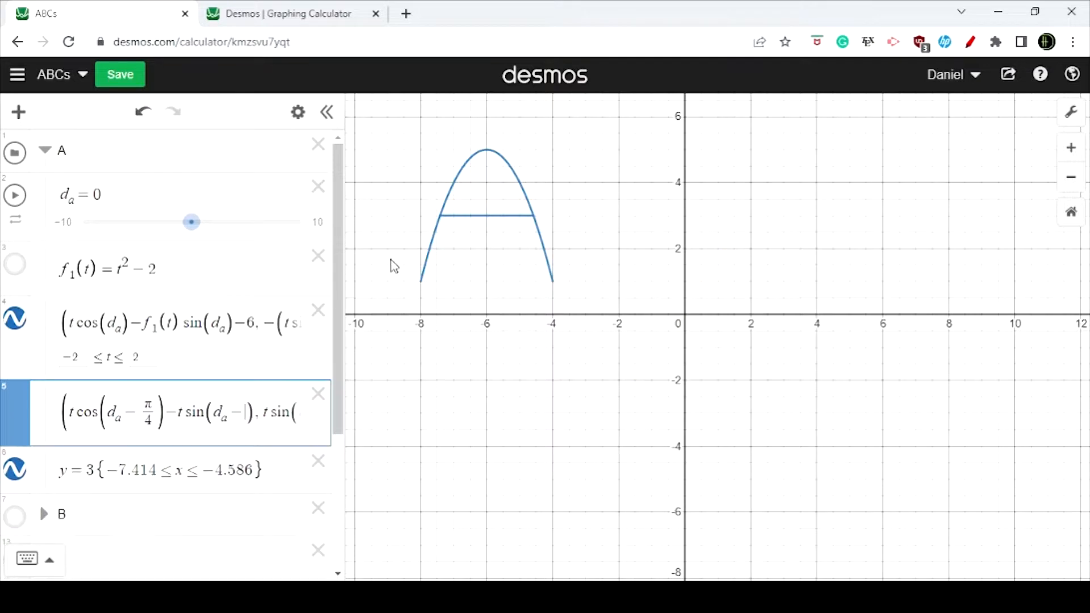
text(-pi)
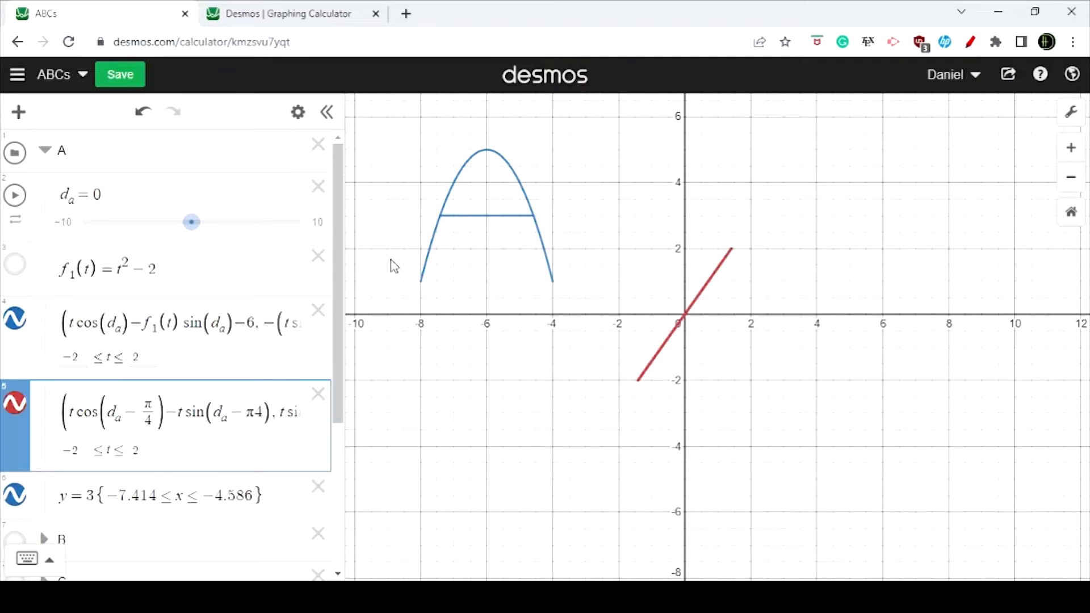
text(/4)
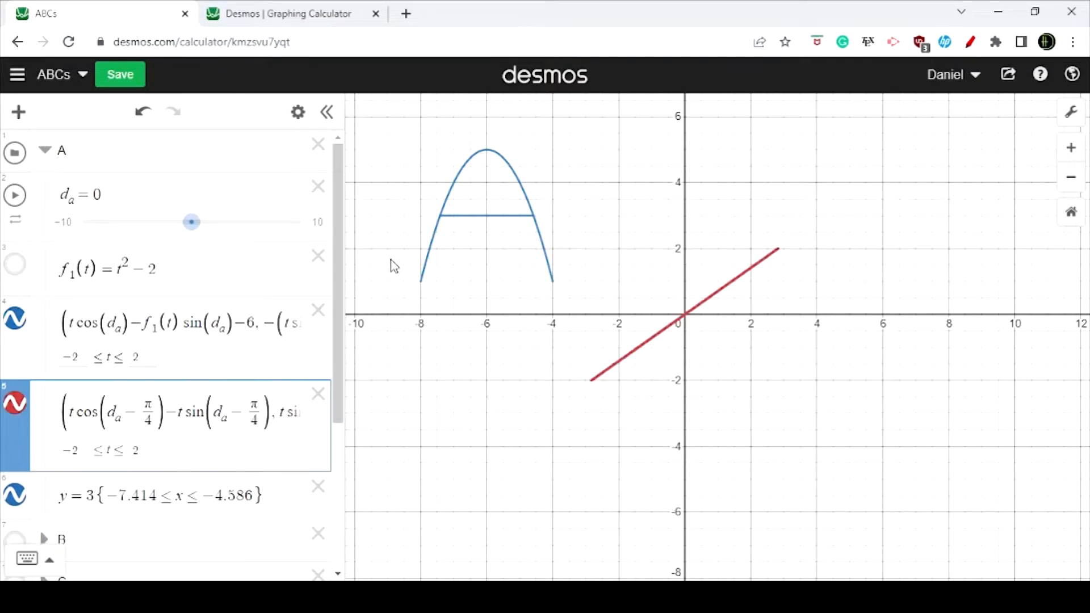
Step: Subtract π/4 from d_a in the sine term of the new parametric line's y-coordinate
key(Right)
key(Right)
key(Right)
key(Right)
key(Right)
key(Right)
key(Left)
key(Left)
key(Left)
key(Left)
key(Left)
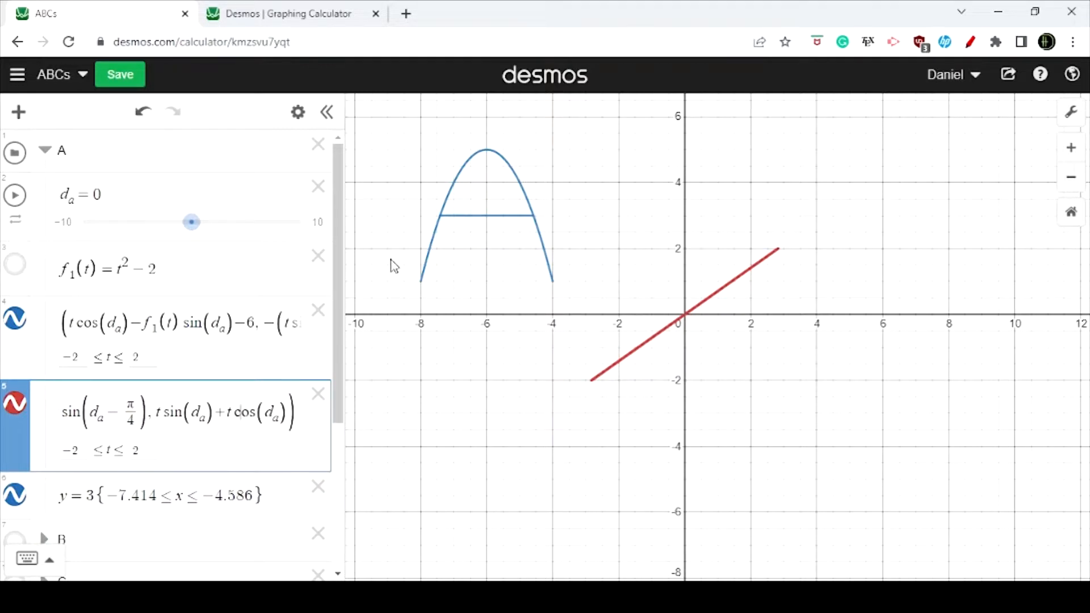
text(-pi/4)
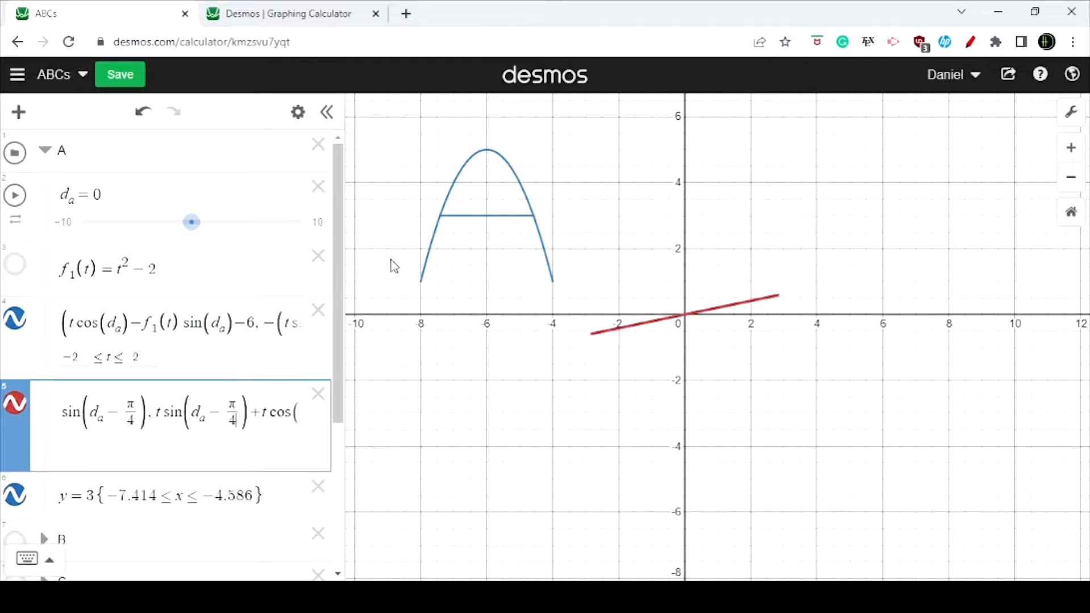
Step: Subtract π/4 from d_a in the cosine term of the new parametric line's y-coordinate
key(Right)
key(Right)
key(Right)
key(End)
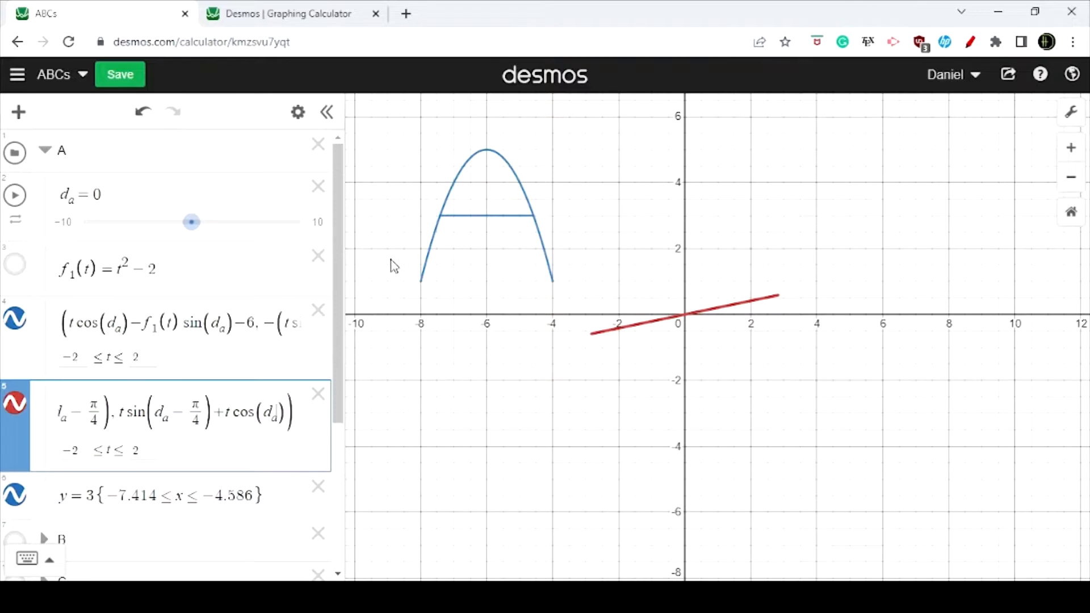
key(Left)
key(Left)
text(-pi/4)
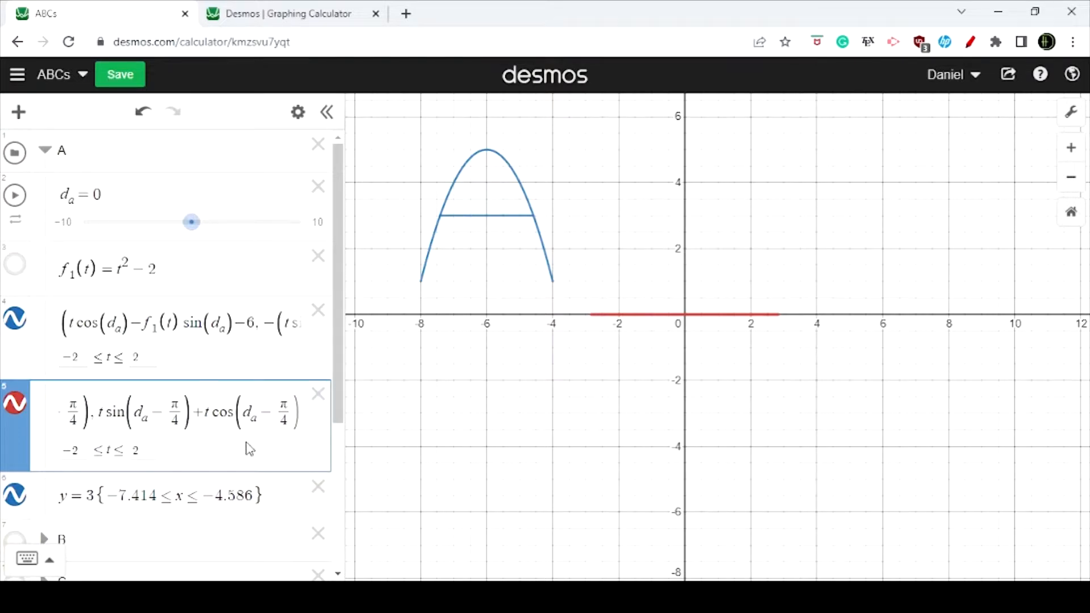
drag(151, 416, 25, 423)
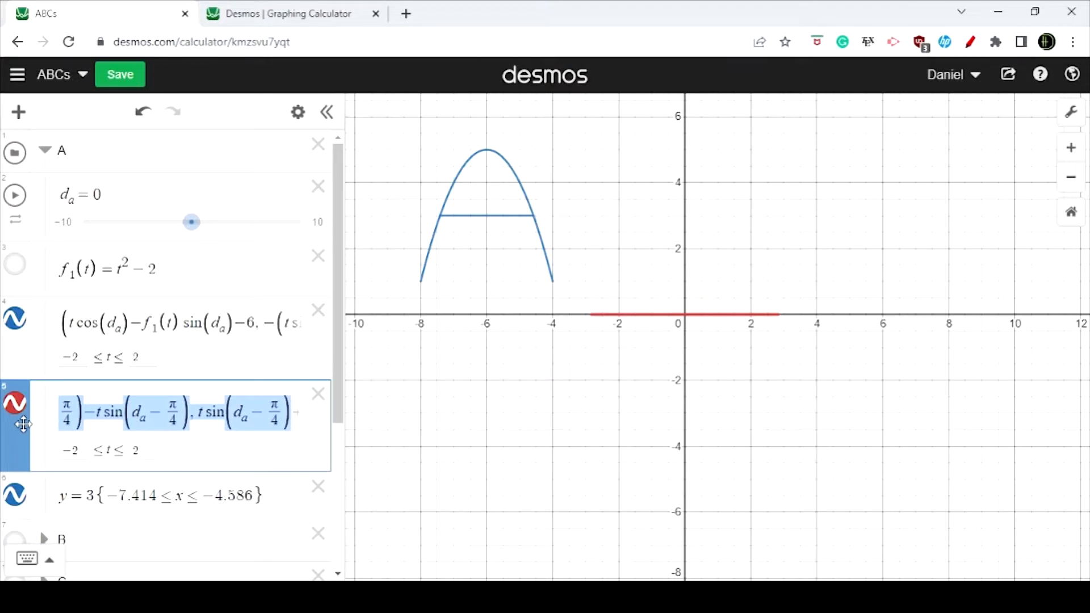
click(275, 406)
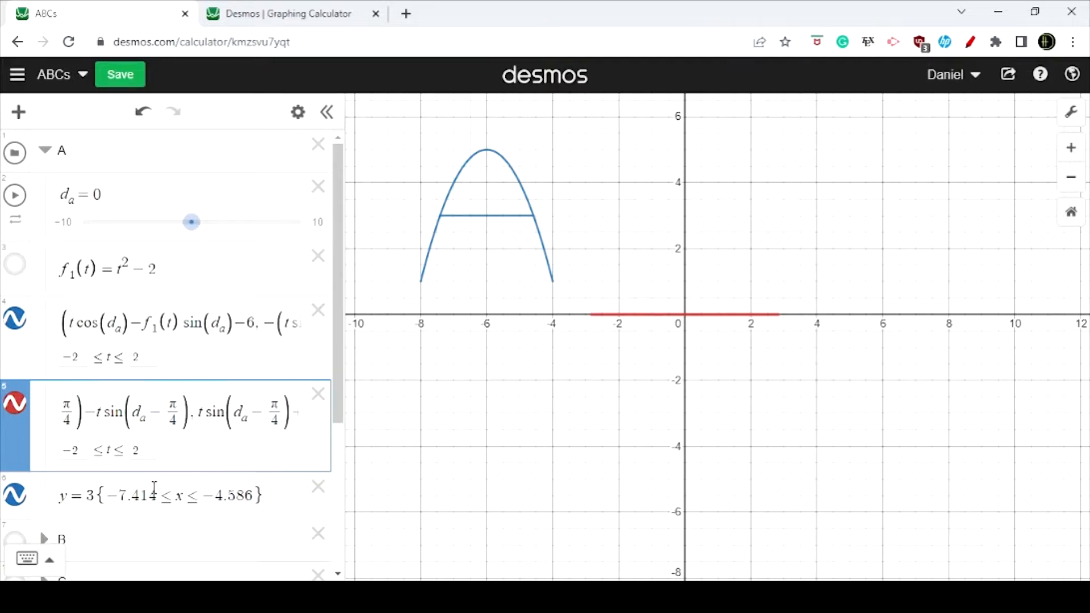
Step: Calculate half the crossbar's length as (7.414 − 4.586)/2 in a new expression below the crossbar equation
drag(163, 498, 109, 503)
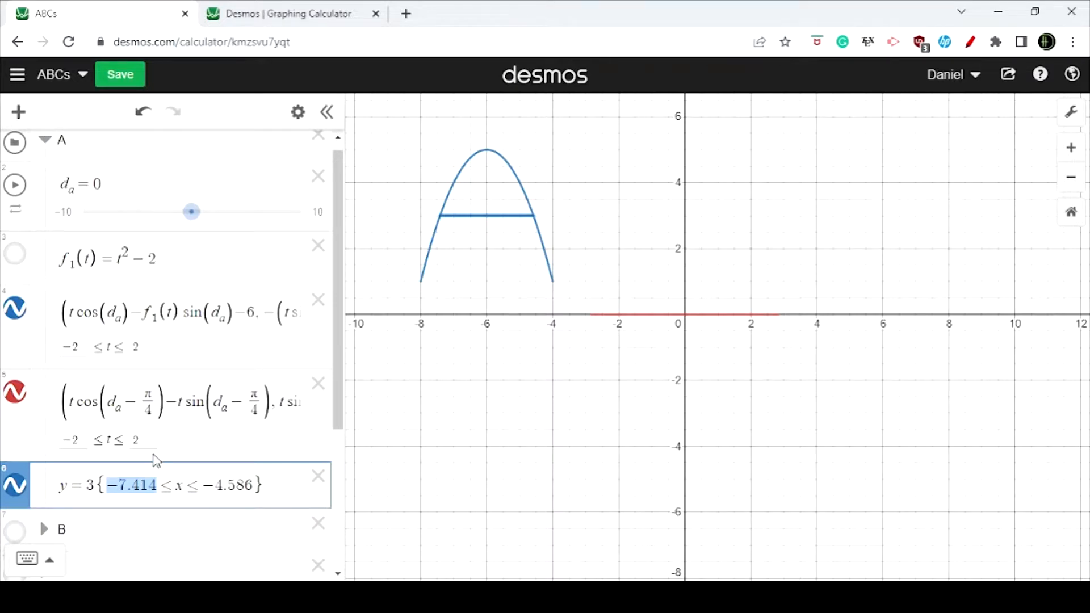
scroll(156, 454, down, 2)
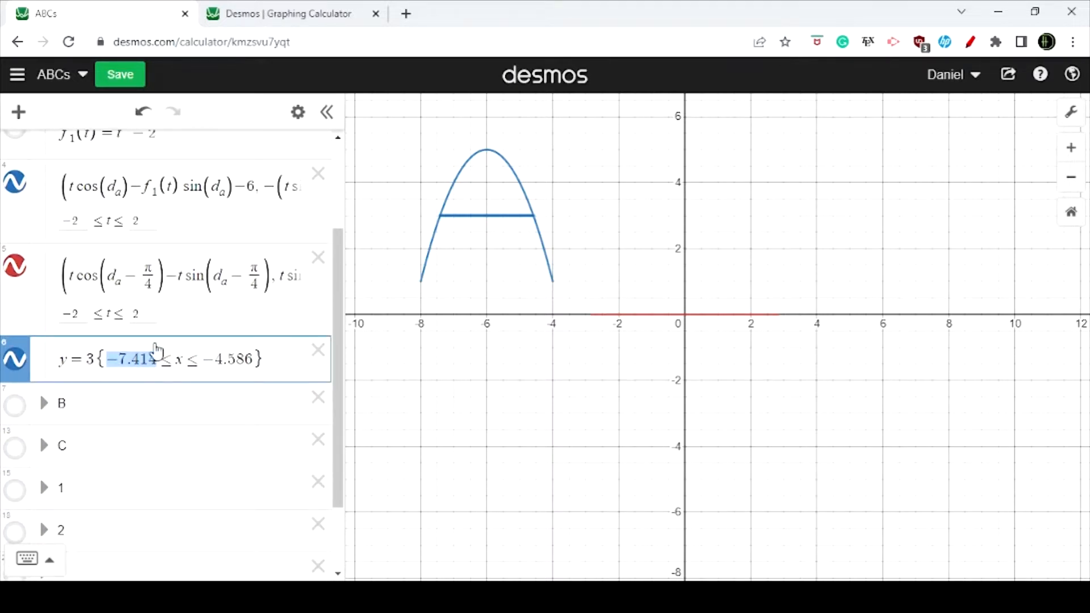
scroll(157, 344, up, 1)
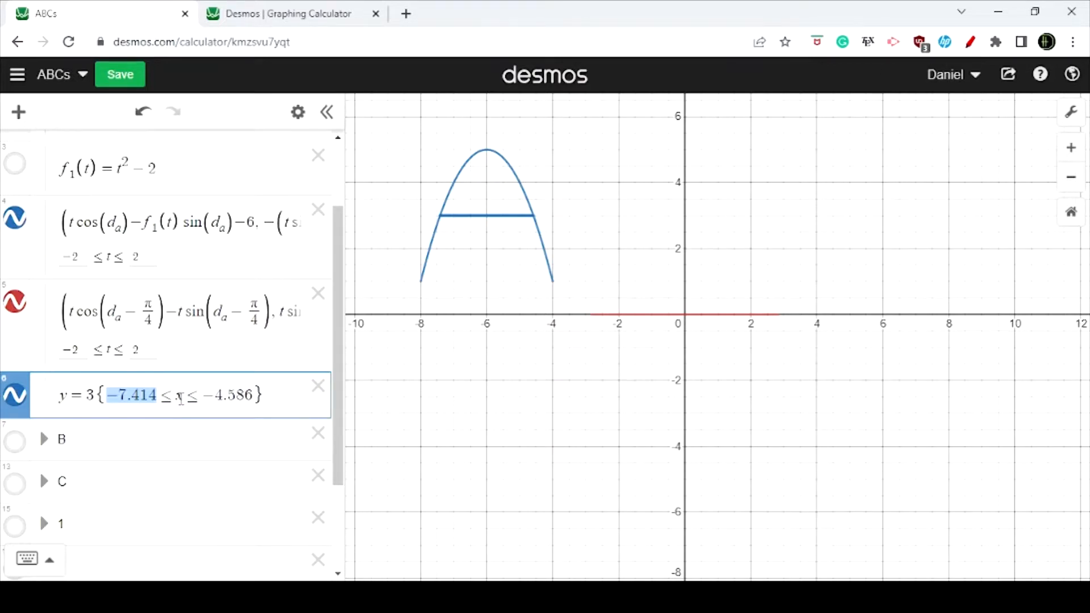
click(76, 353)
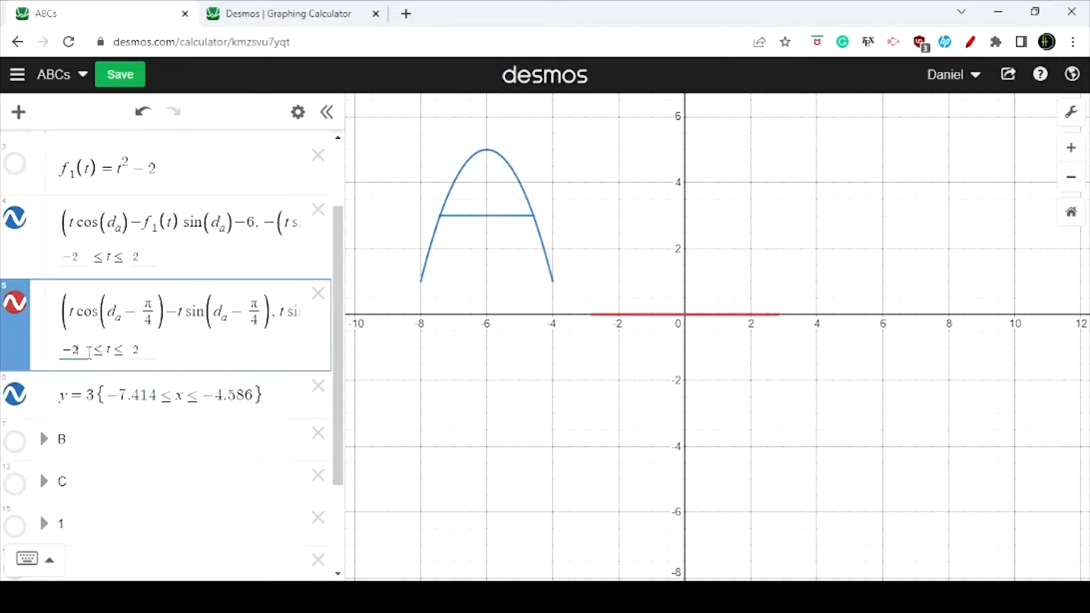
click(277, 395)
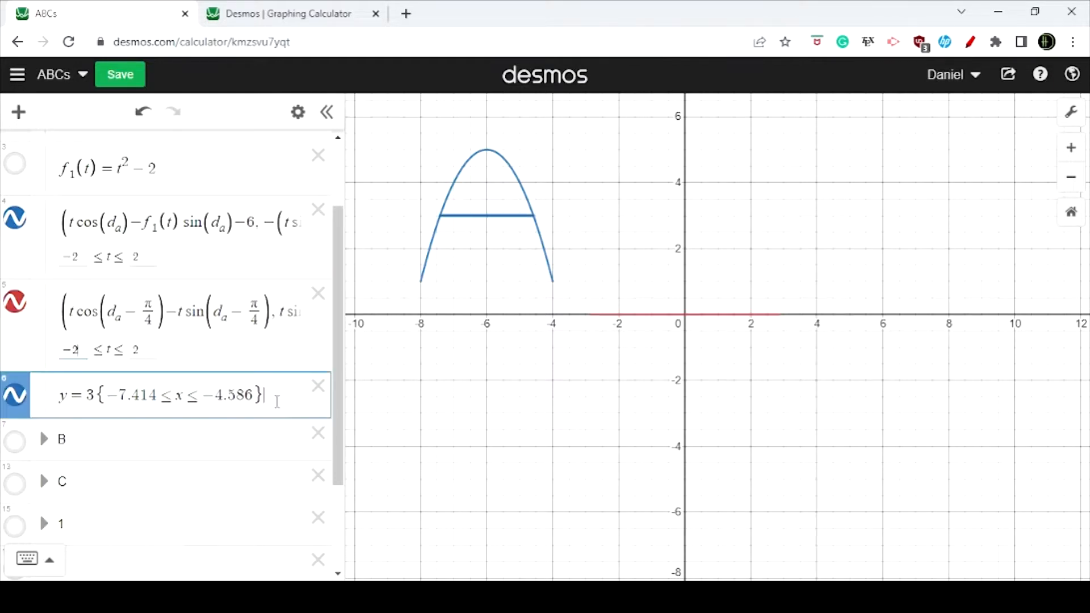
key(Return)
text(-7.414)
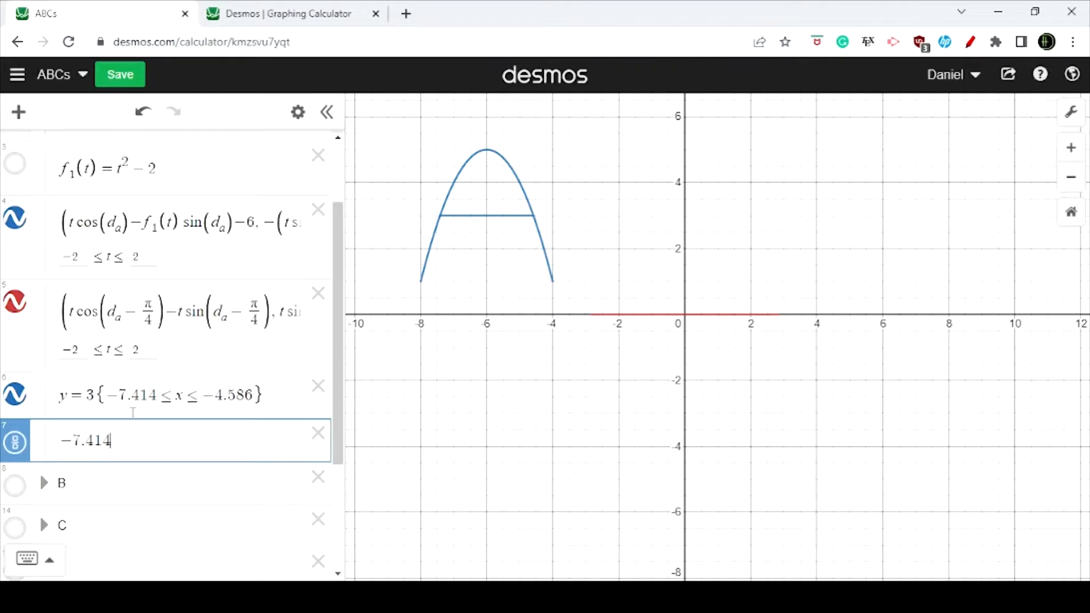
click(69, 440)
key(BackSpace)
drag(98, 440, 60, 440)
text(()
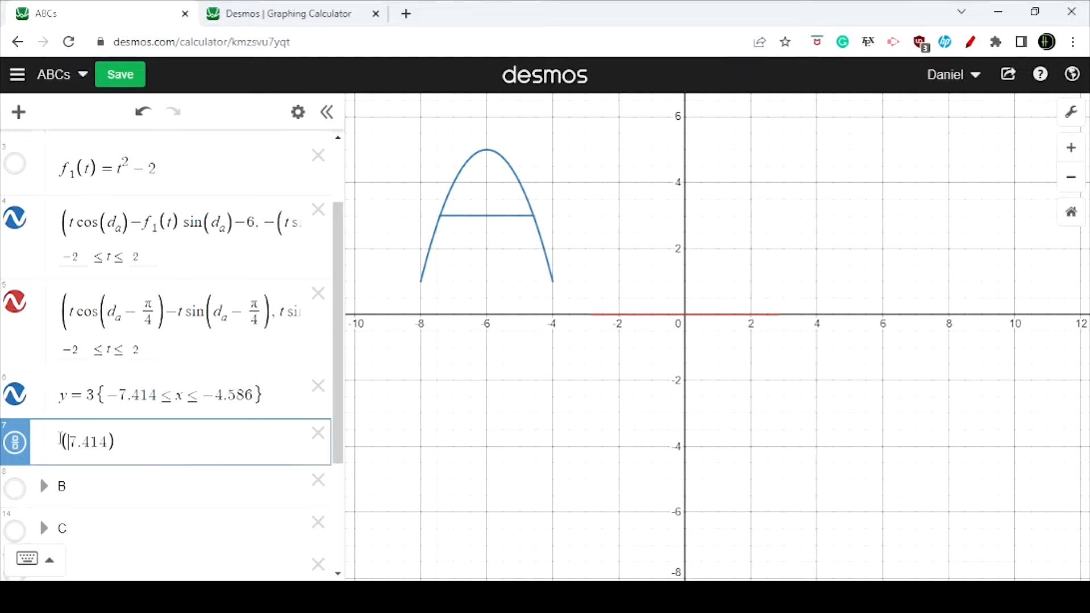
text(-4.586)
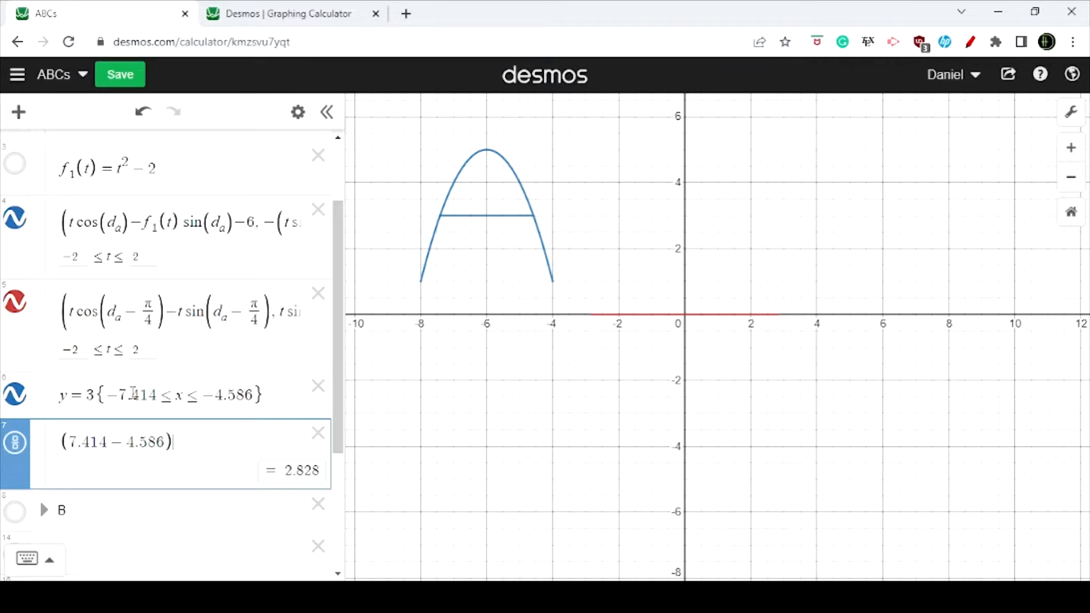
text(/2)
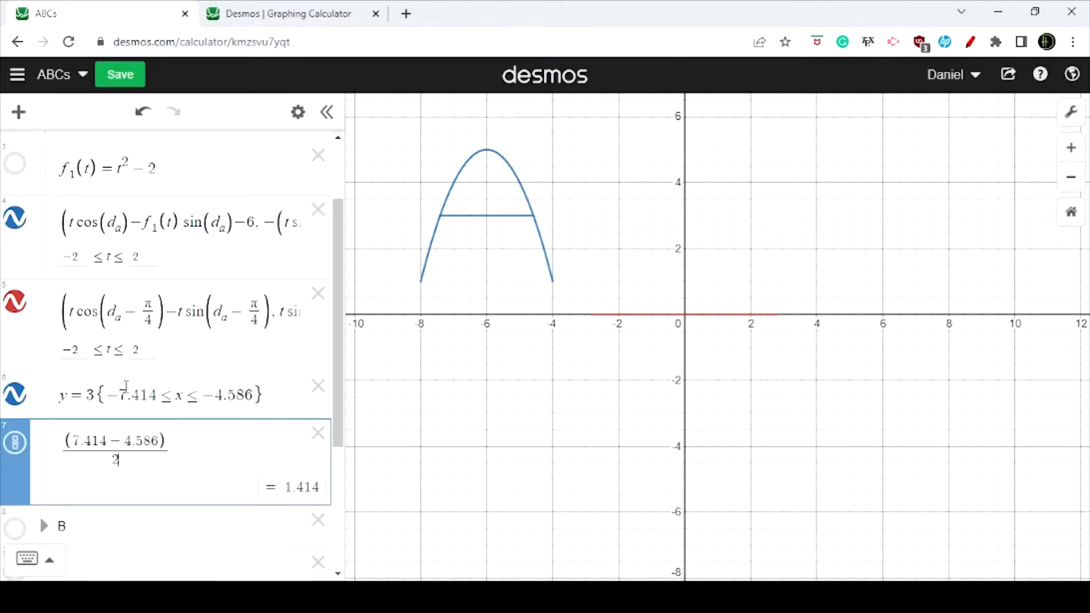
Step: Set the new parametric line's domain to −1.414 ≤ t ≤ 1.414
click(72, 349)
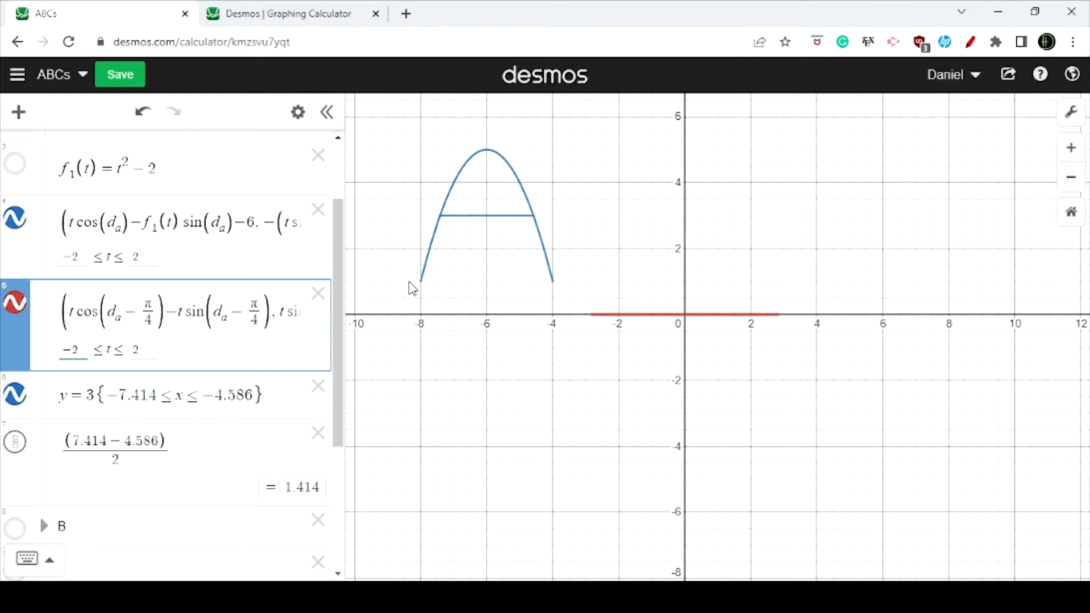
key(BackSpace)
text(1.414)
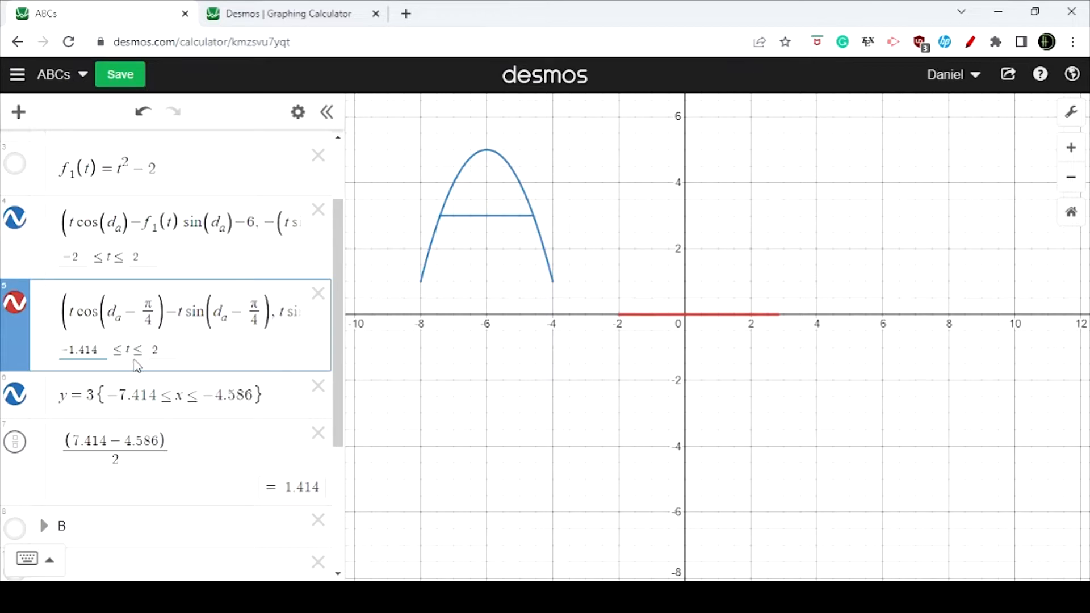
click(158, 350)
key(BackSpace)
text(1.414)
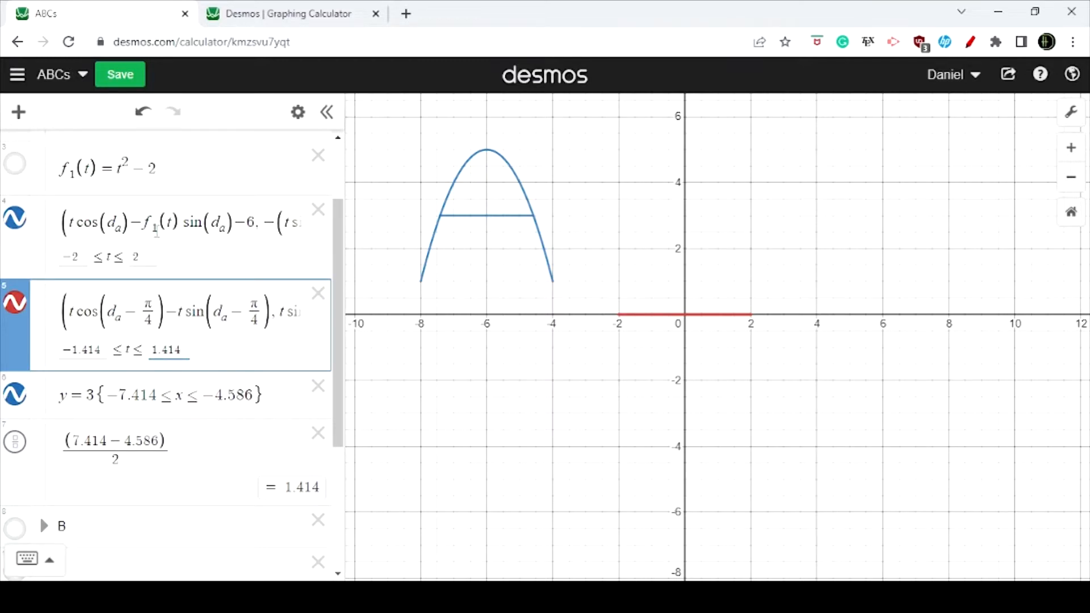
Step: Subtract 6 from the new parametric line's x-coordinate to centre it under the letter A
scroll(191, 355, up, 2)
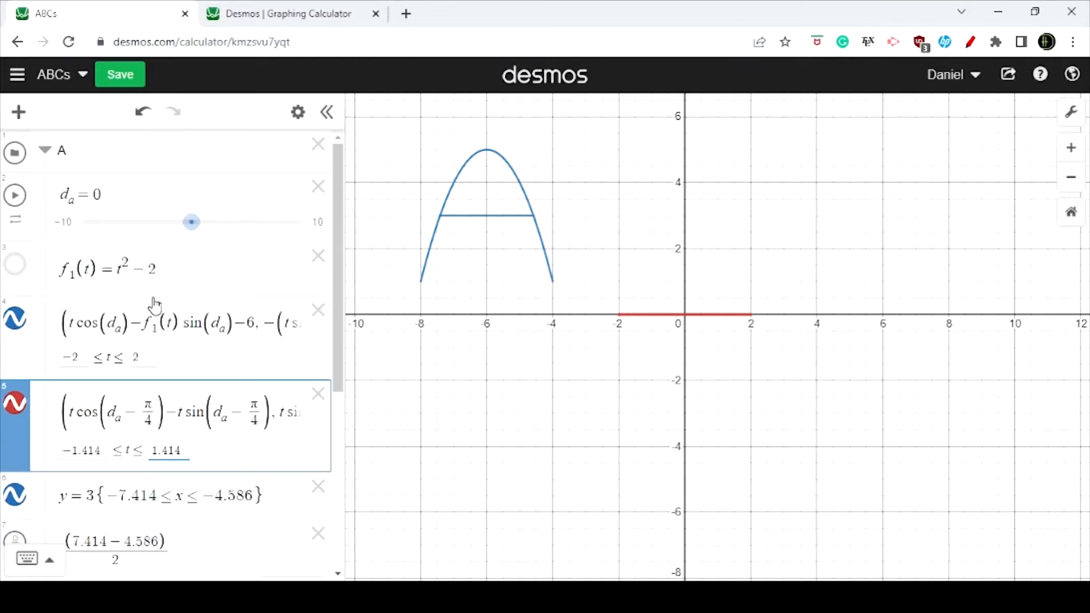
scroll(139, 311, down, 2)
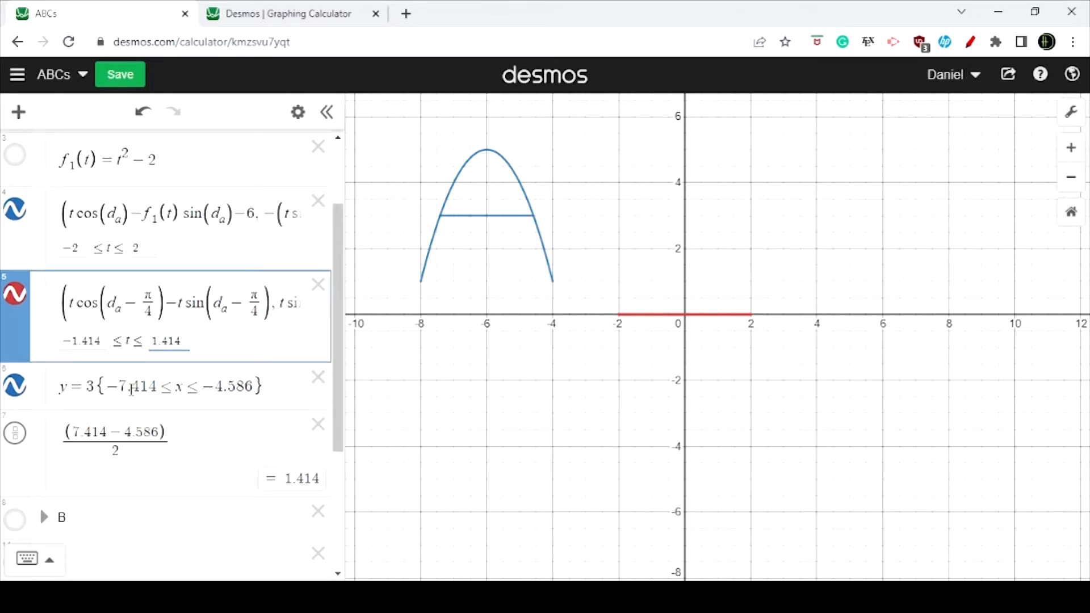
scroll(130, 390, up, 2)
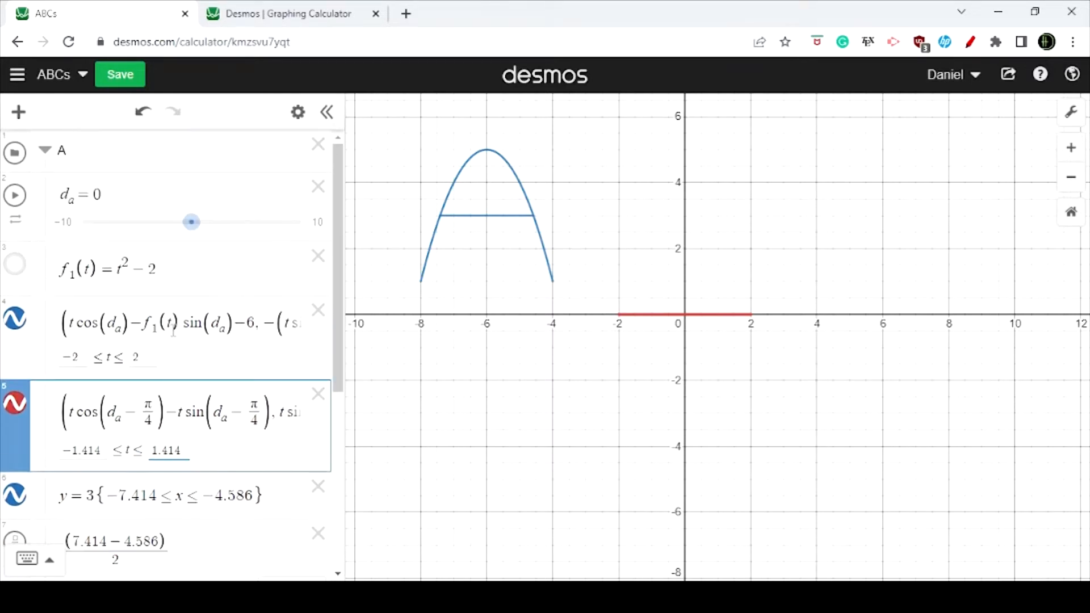
click(487, 216)
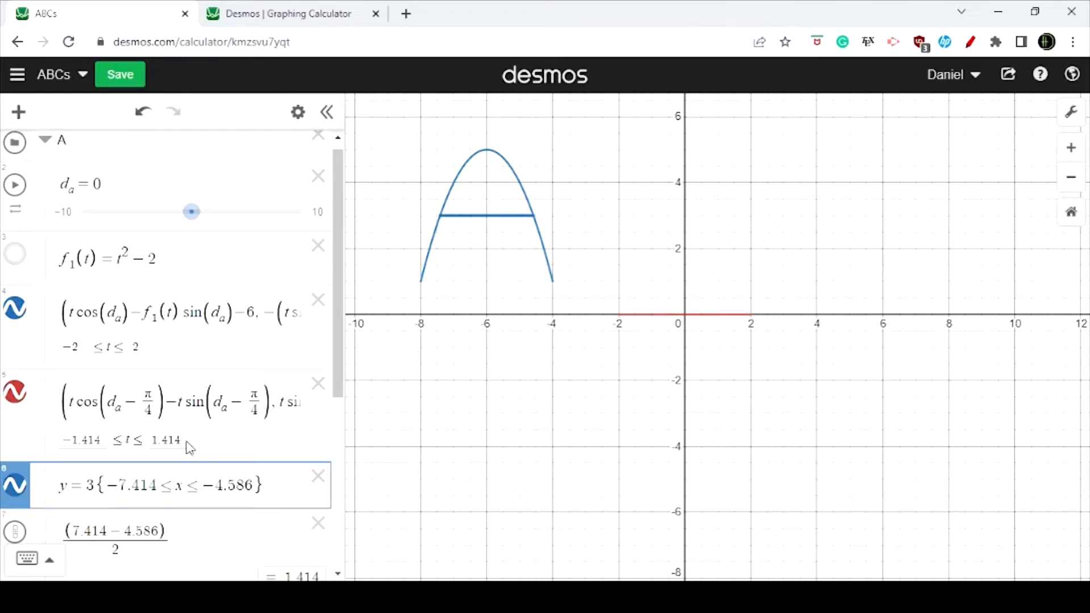
click(179, 408)
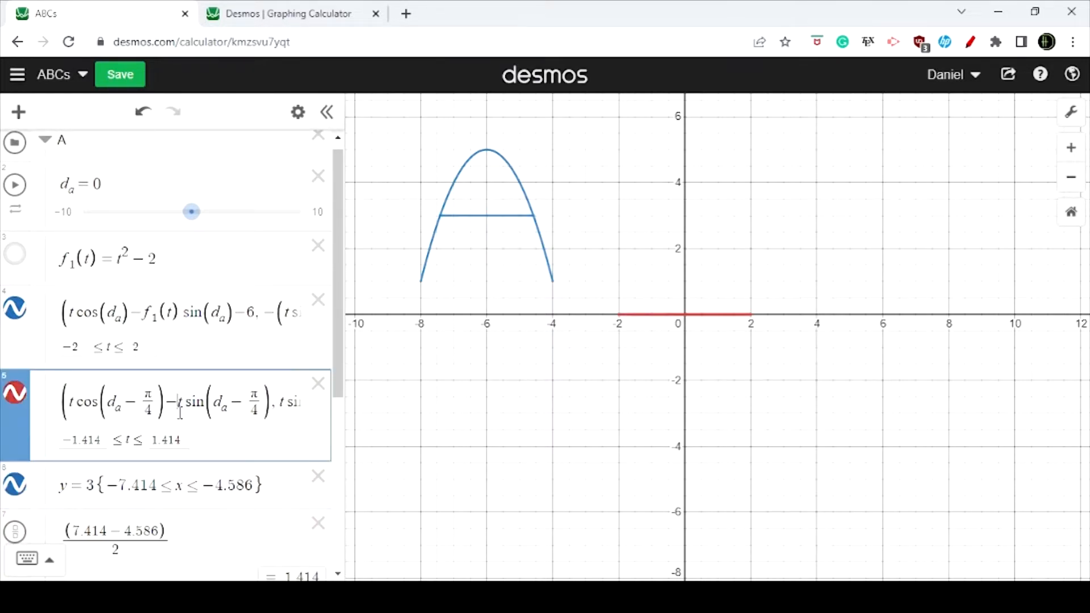
click(275, 404)
text(-6)
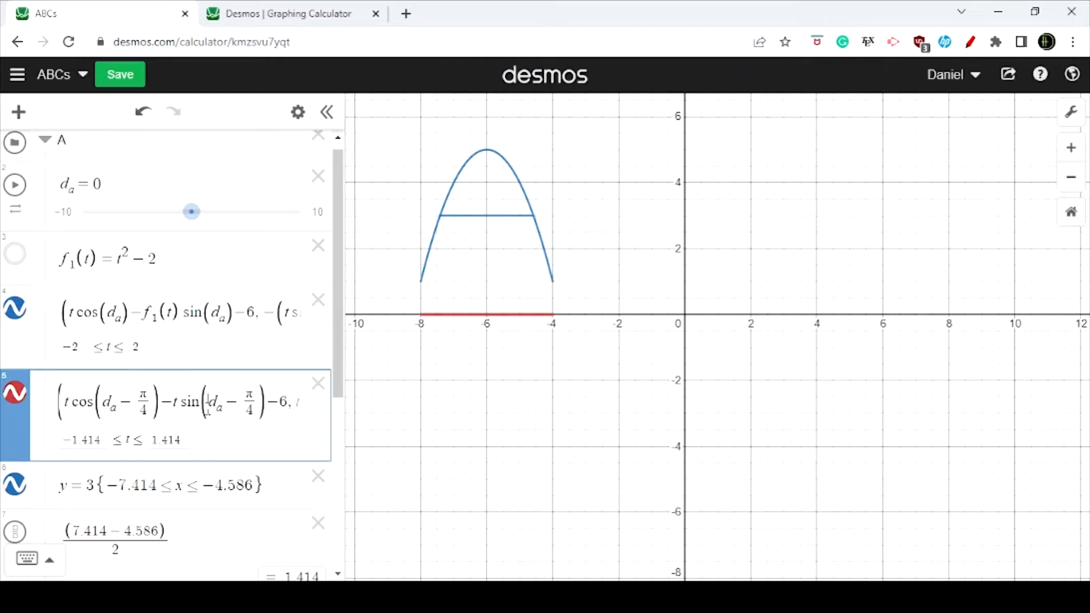
Step: Add 3 to the new parametric line's y-coordinate to raise it to the crossbar's height
drag(253, 402, 460, 406)
click(289, 404)
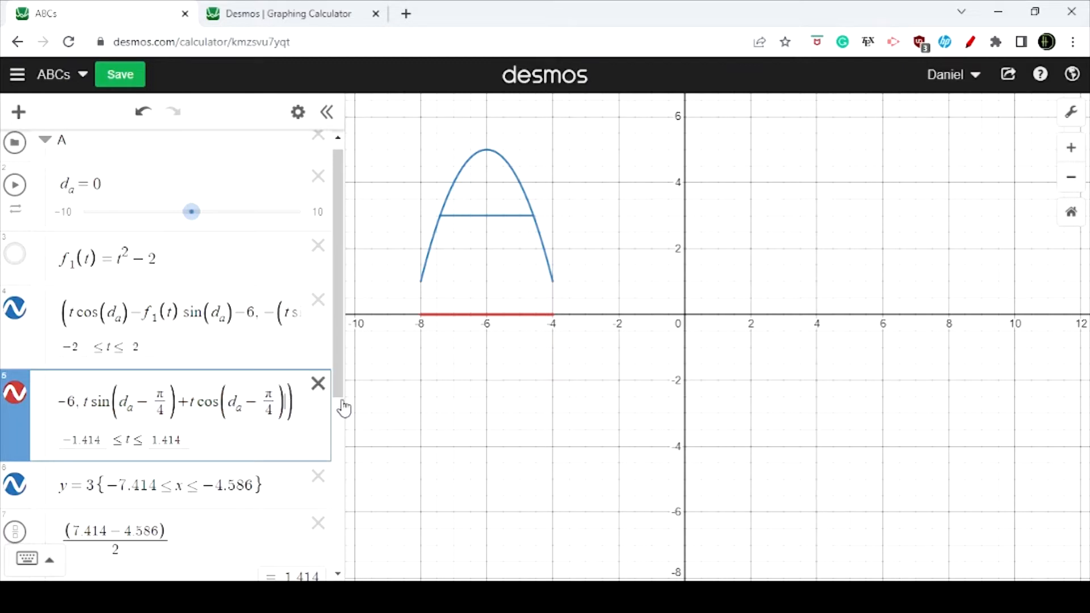
text(+5)
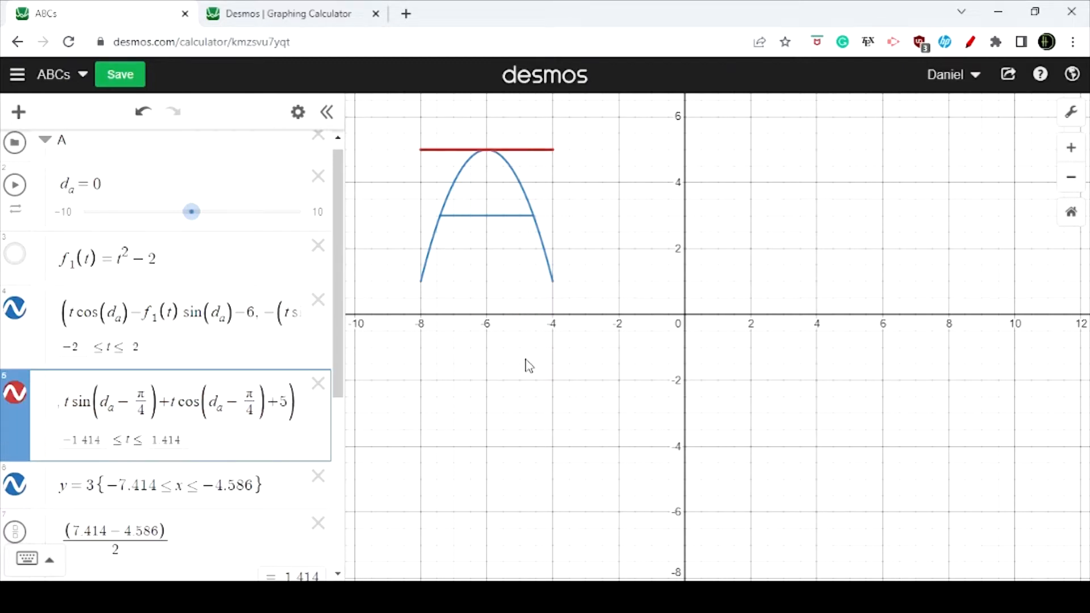
key(BackSpace)
text(3)
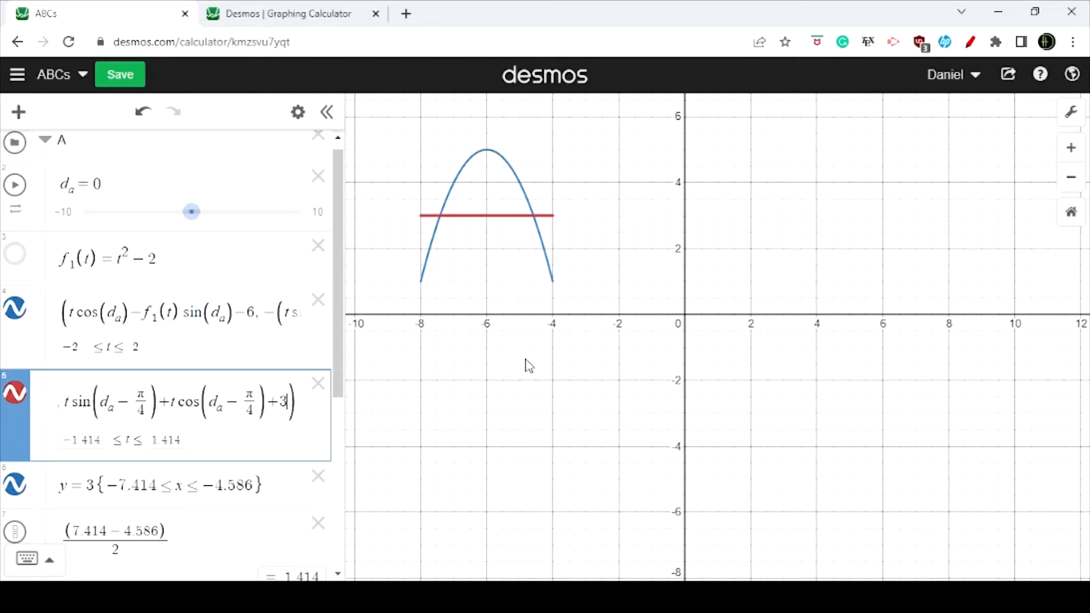
Step: Try removing the x restriction from the y = 3 crossbar and trace the segment between the sides of the A
click(480, 216)
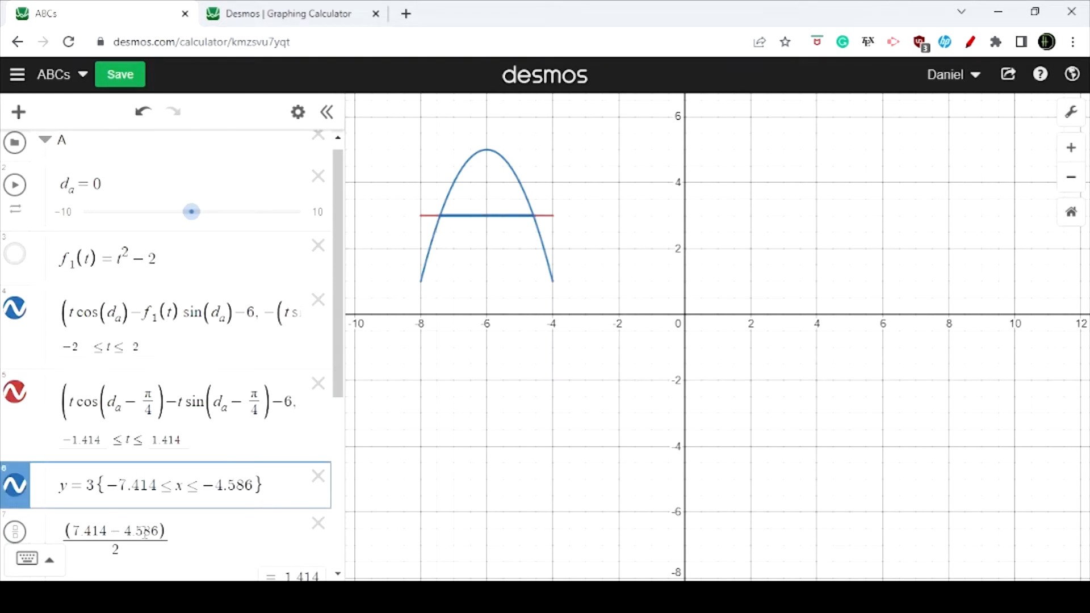
scroll(165, 529, down, 3)
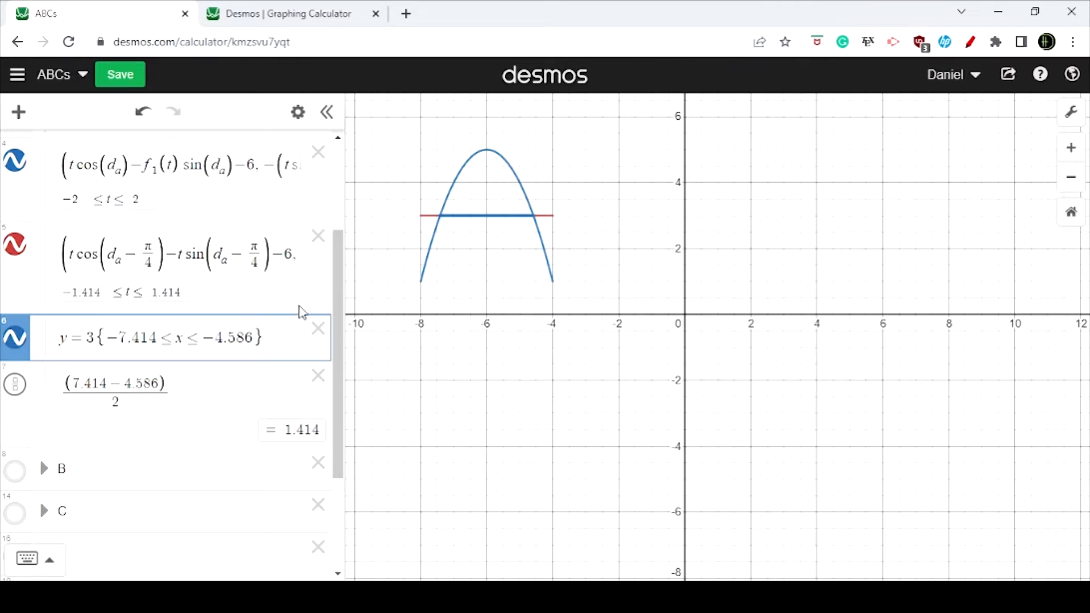
drag(272, 336, 98, 330)
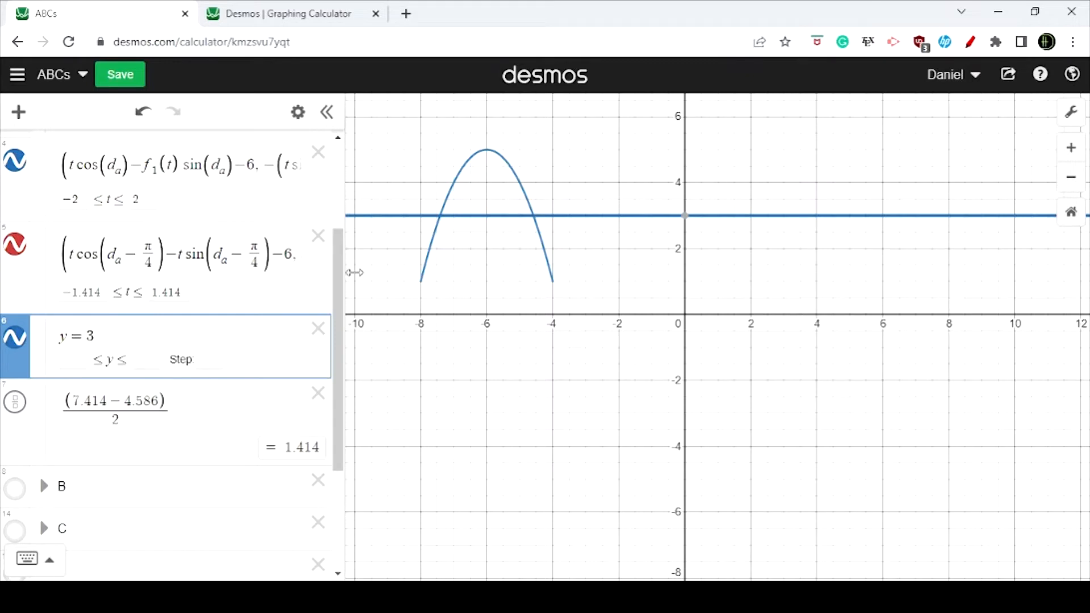
click(638, 215)
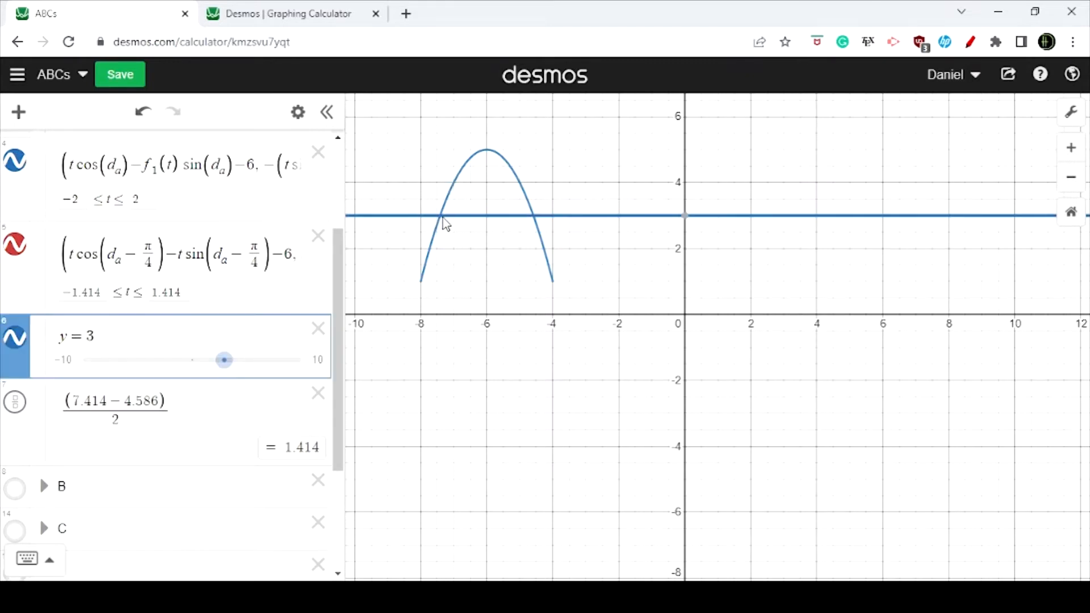
drag(441, 217, 537, 223)
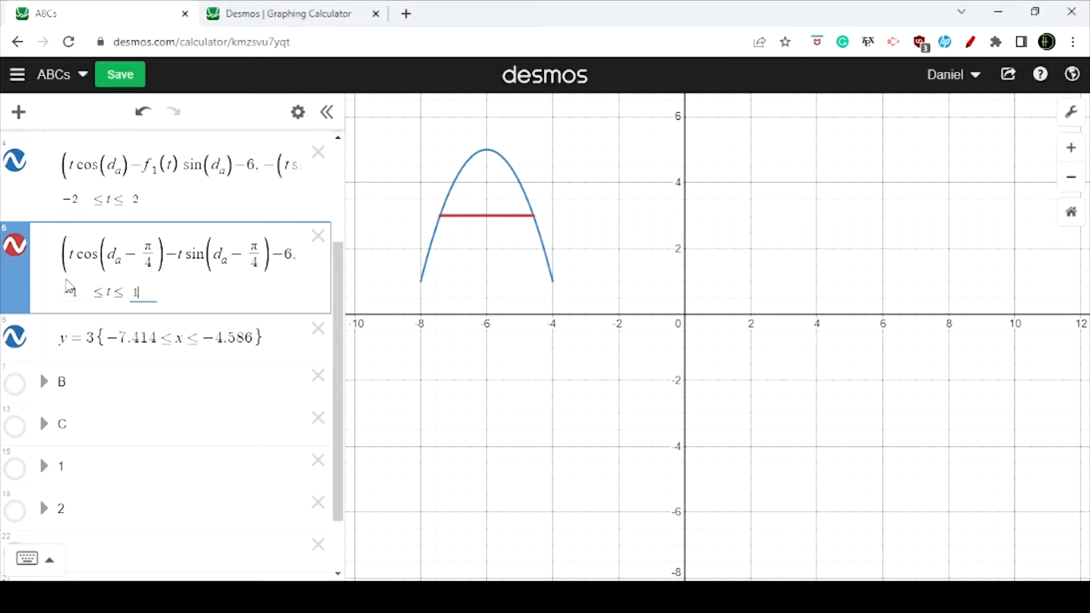
Step: Review the lower and upper t limits of the parametric crossbar and test its rotation with the d_a slider
drag(82, 292, 59, 298)
drag(156, 292, 135, 291)
drag(85, 298, 67, 298)
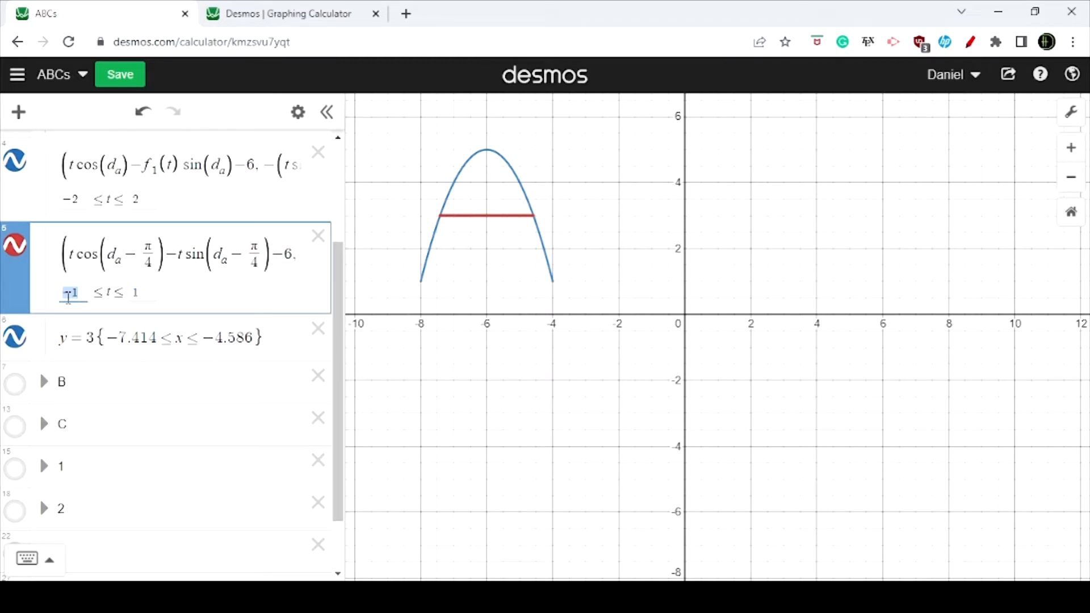
click(159, 305)
drag(159, 294, 139, 294)
scroll(138, 283, up, 3)
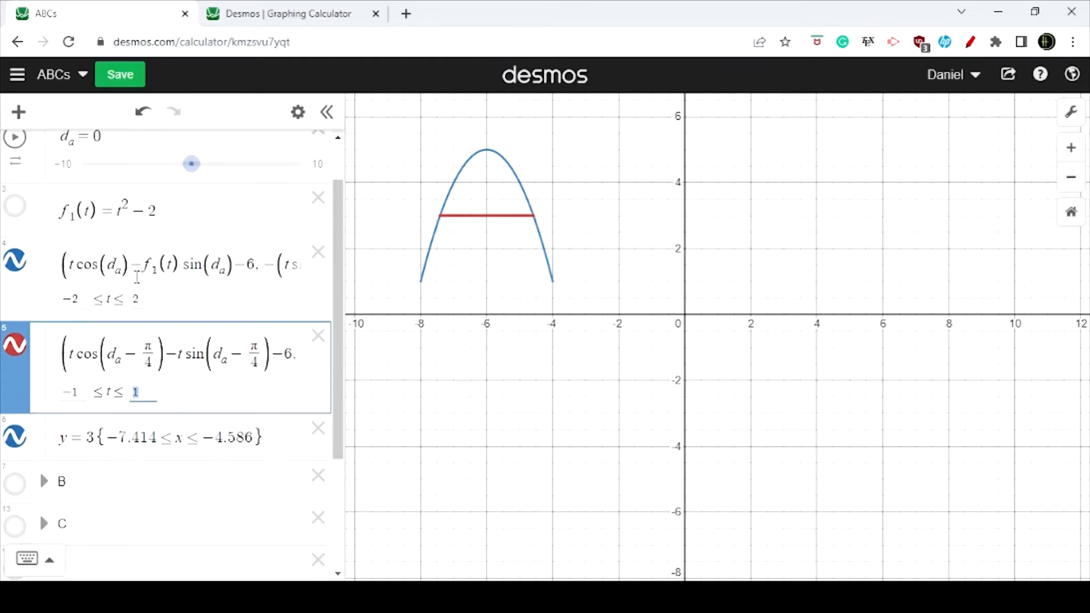
drag(193, 209, 194, 215)
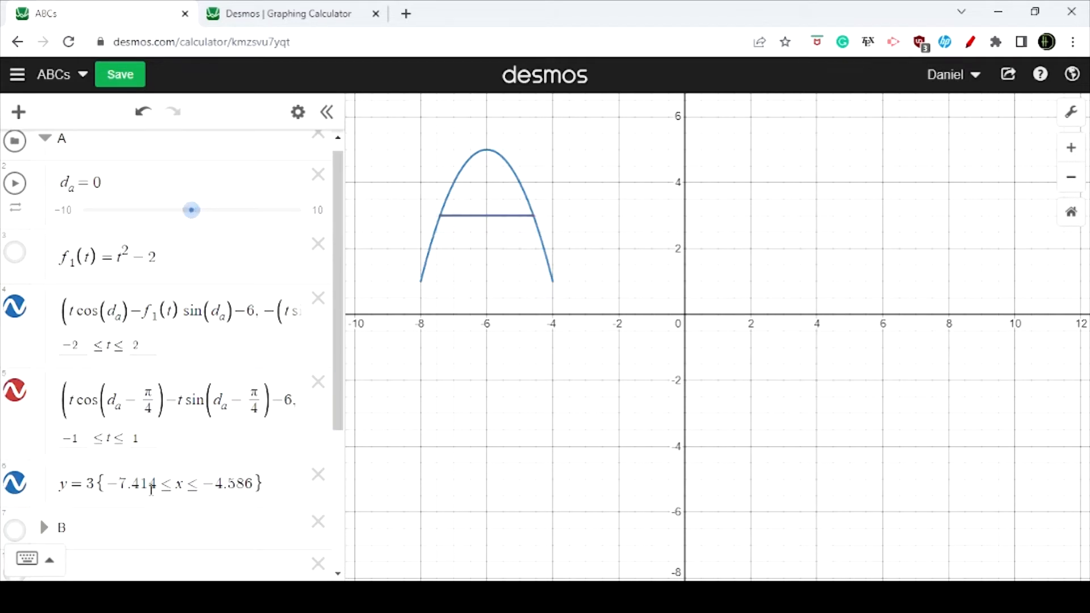
Step: Compare the x and y expressions of the parametric crossbar with those of the rotating parabola in the A folder
click(205, 397)
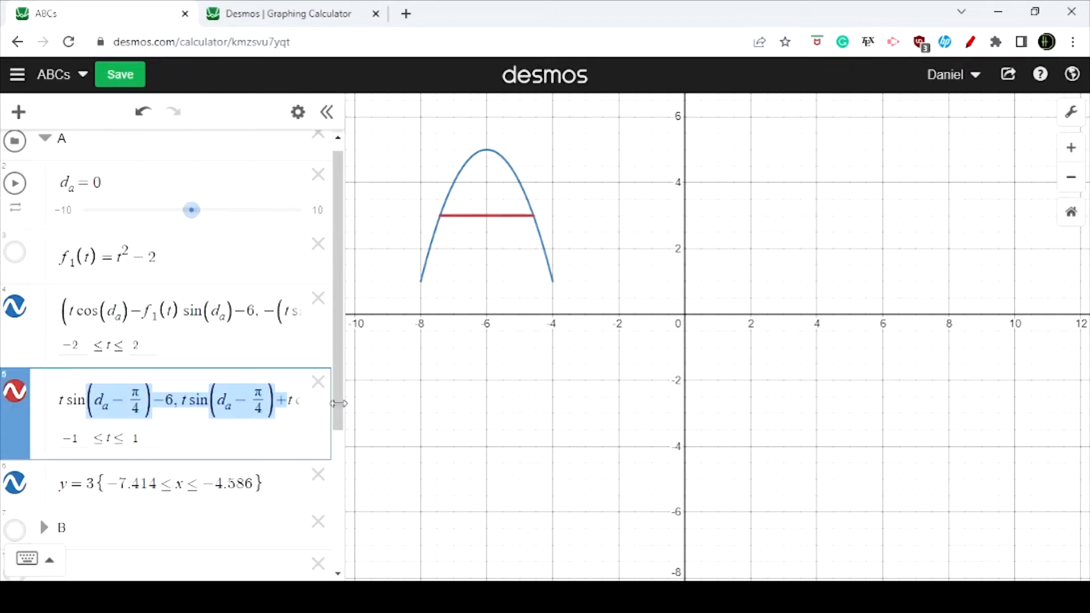
drag(284, 404, 333, 413)
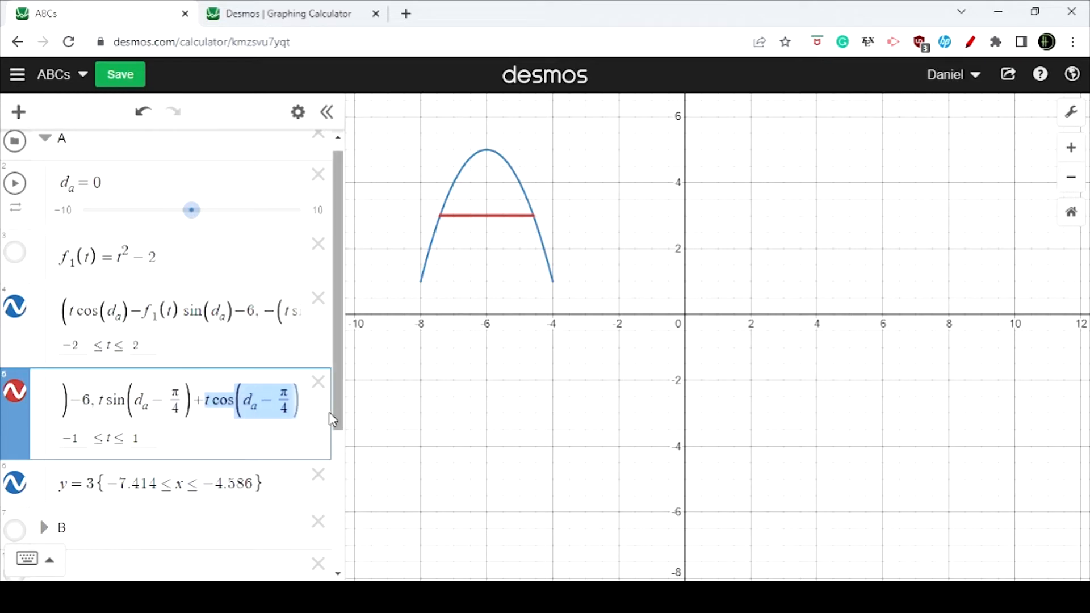
click(175, 406)
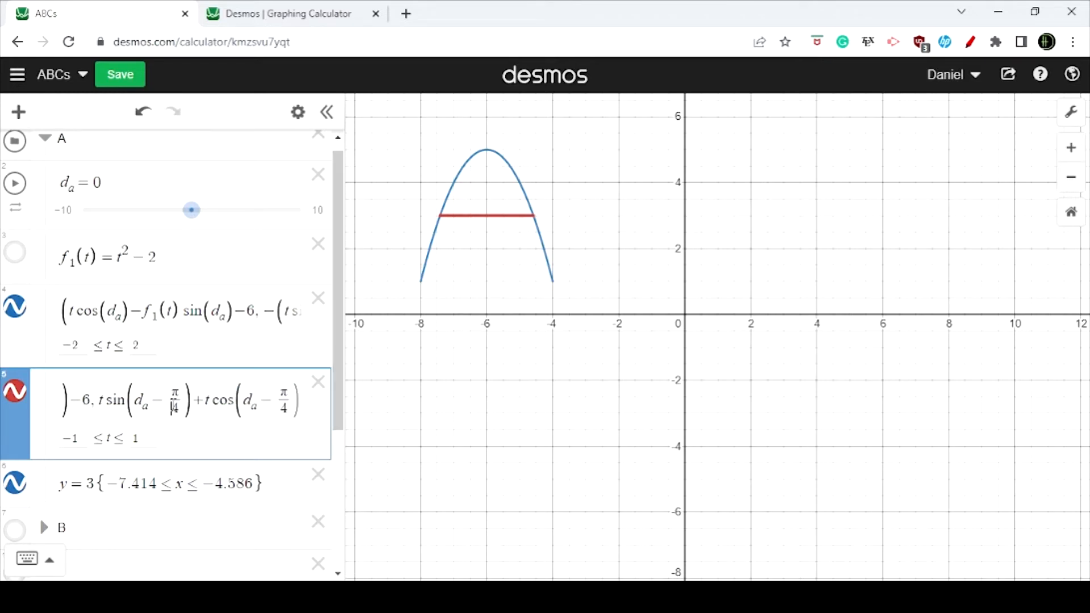
drag(217, 307, 288, 312)
click(179, 310)
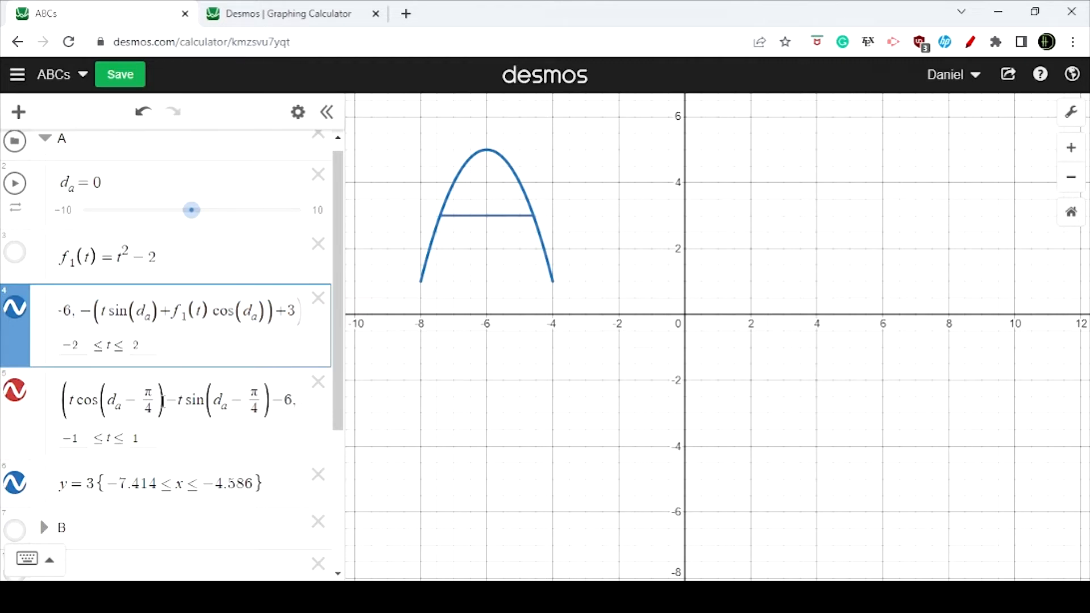
drag(188, 399, 537, 426)
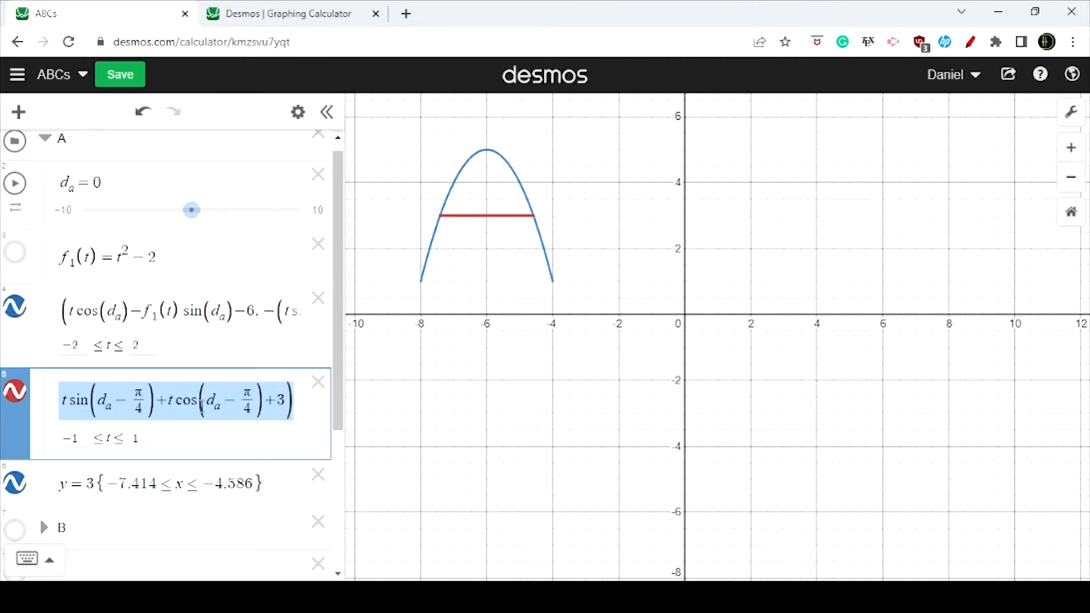
click(190, 400)
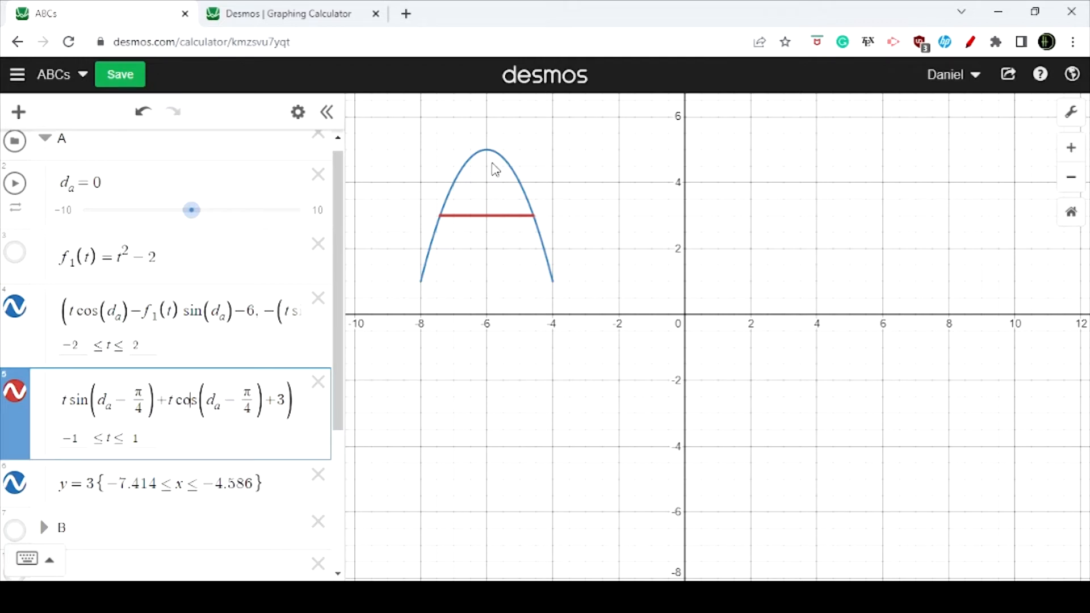
Step: Check the rotation directions of the parabola and the parametric crossbar by varying d_a to about -0.3, and return d_a to 0
click(191, 219)
drag(190, 221, 187, 221)
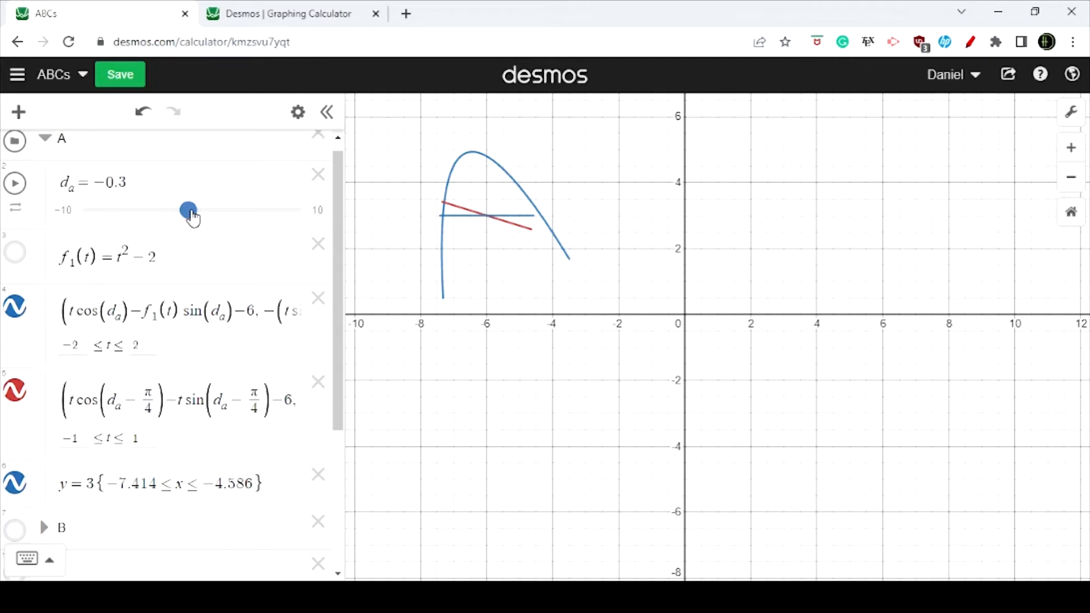
drag(193, 214, 193, 218)
drag(192, 219, 196, 223)
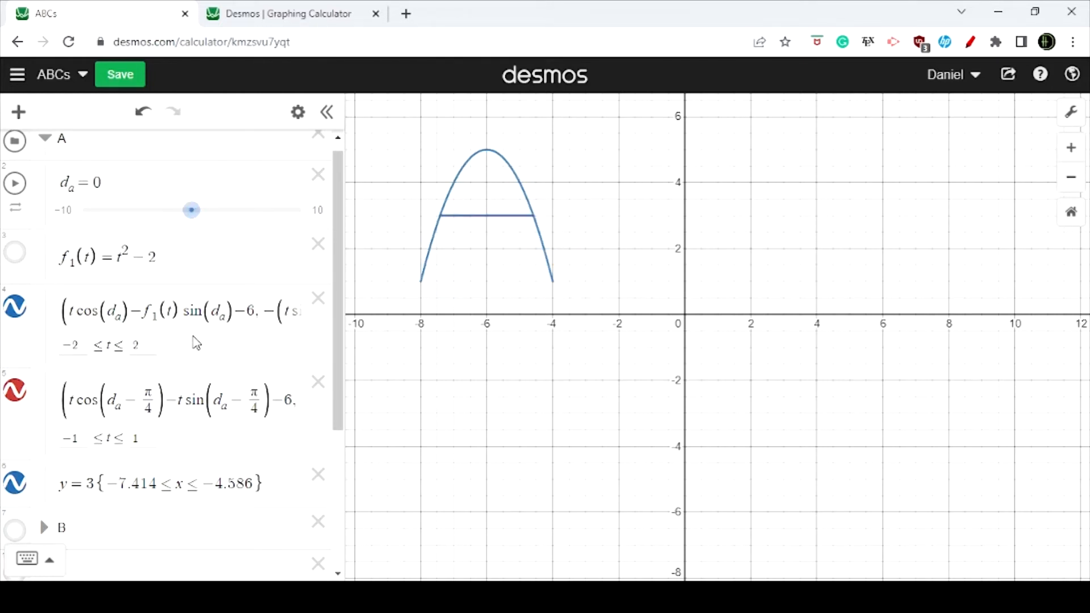
Step: Negate the parabola's rotated x-term to read -(t cos(d_a) - f_1(t) sin(d_a)) - 6, and delete the y = 3 crossbar
click(246, 311)
drag(246, 311, 451, 325)
click(104, 327)
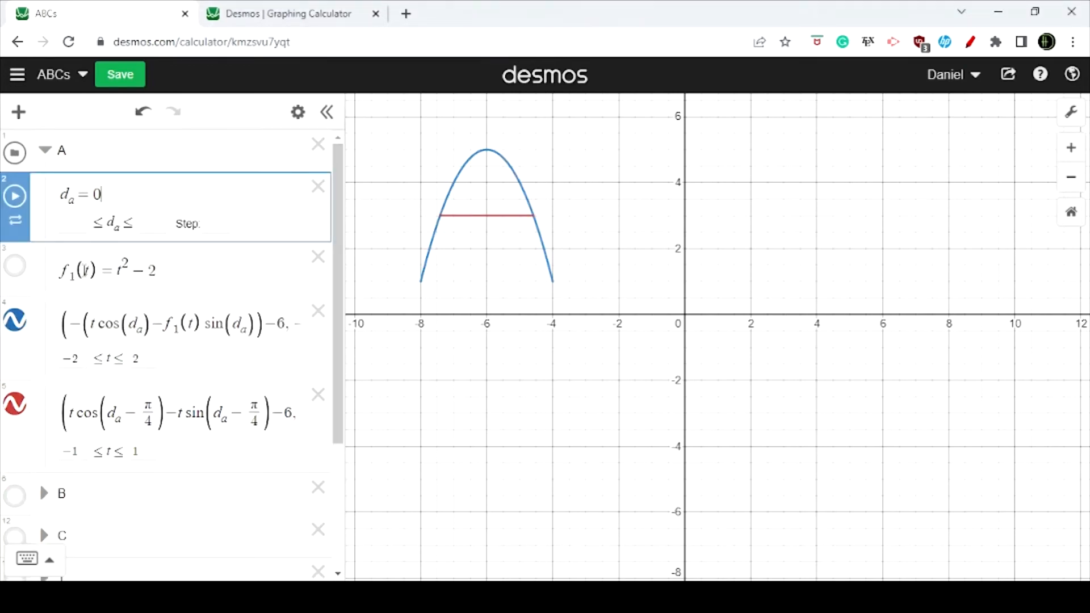
key(Return)
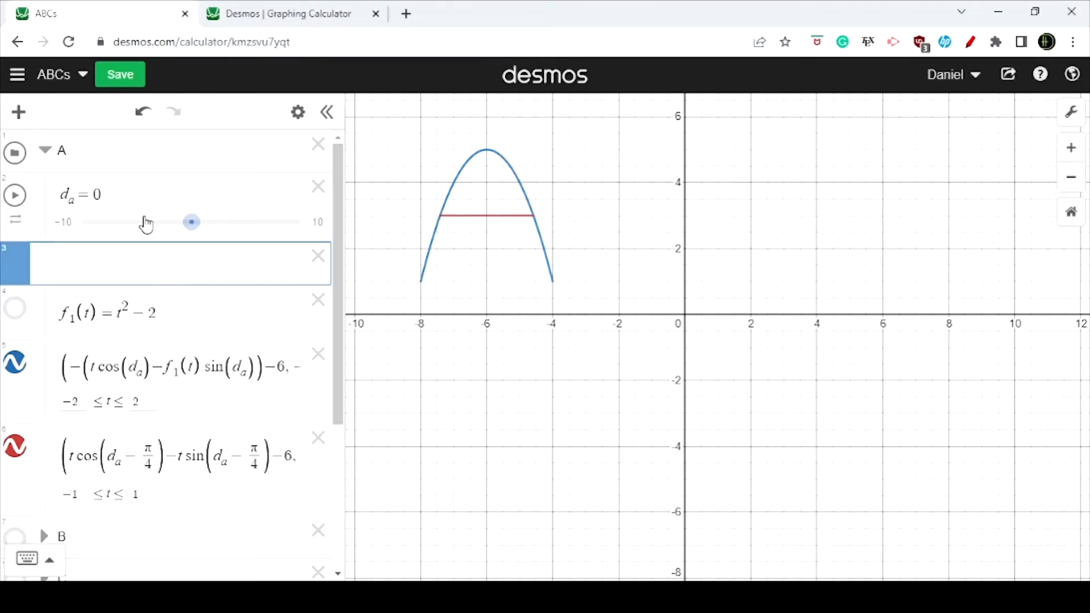
key(ctrl+z)
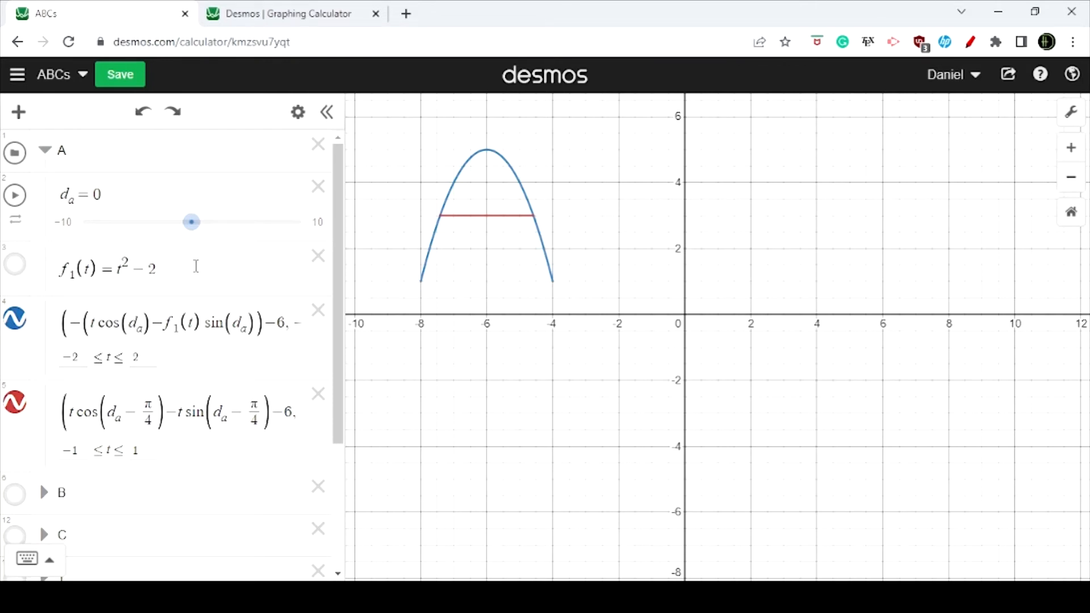
Step: Review the negated rotation term and the -6 shift in the parabola's x-coordinate
drag(67, 328, 277, 327)
click(260, 325)
click(173, 320)
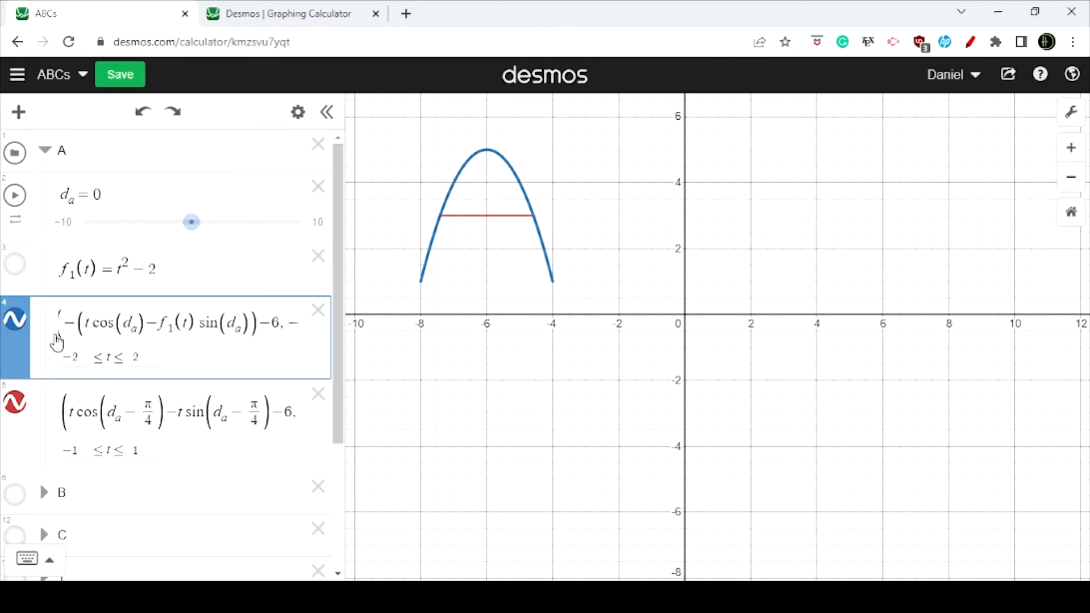
drag(75, 325, 280, 335)
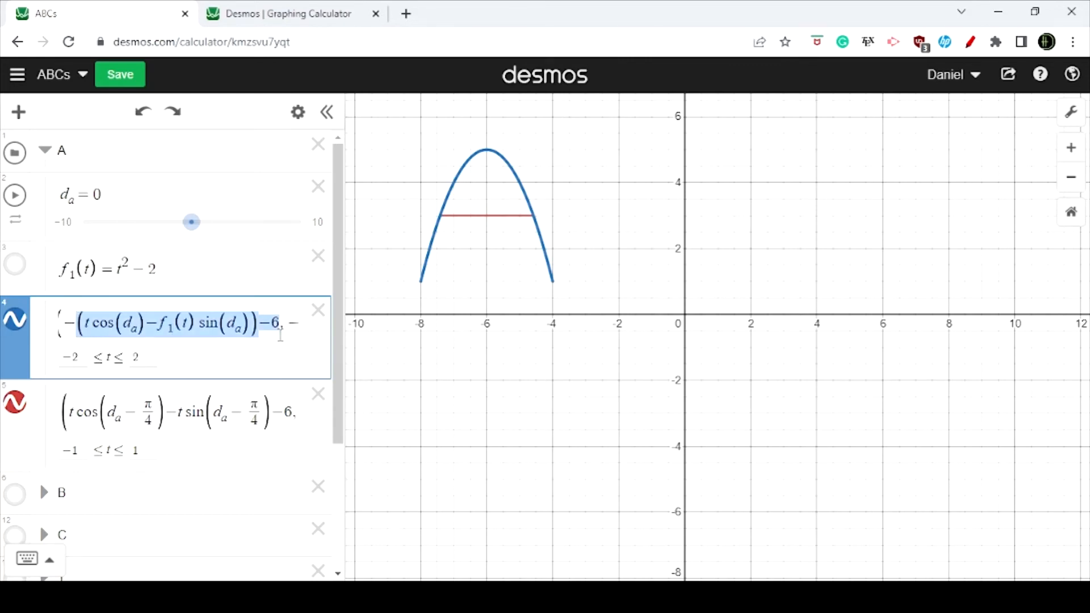
click(266, 330)
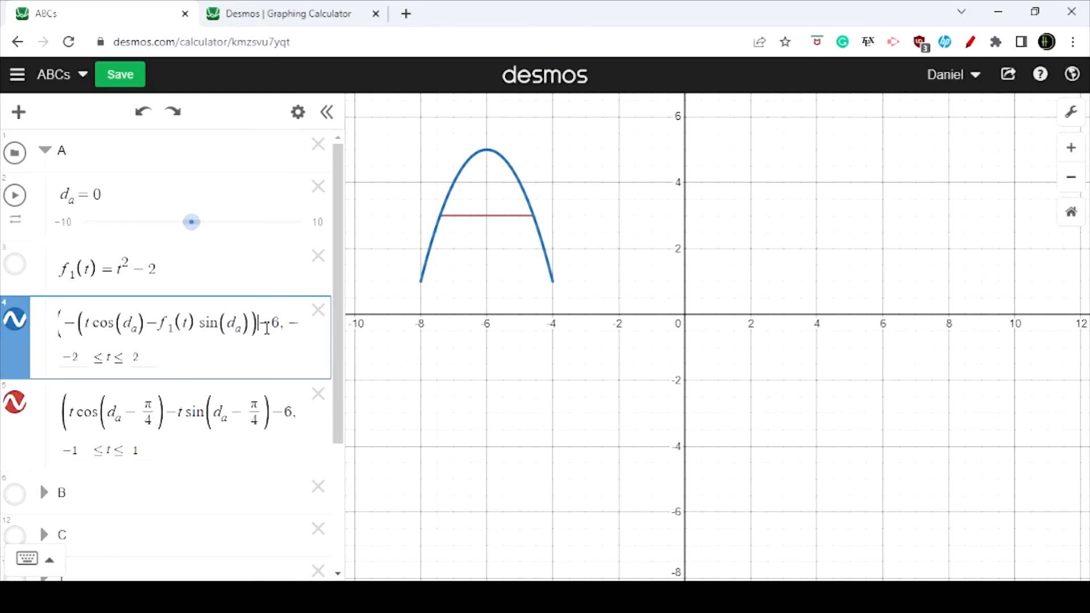
drag(272, 328, 281, 329)
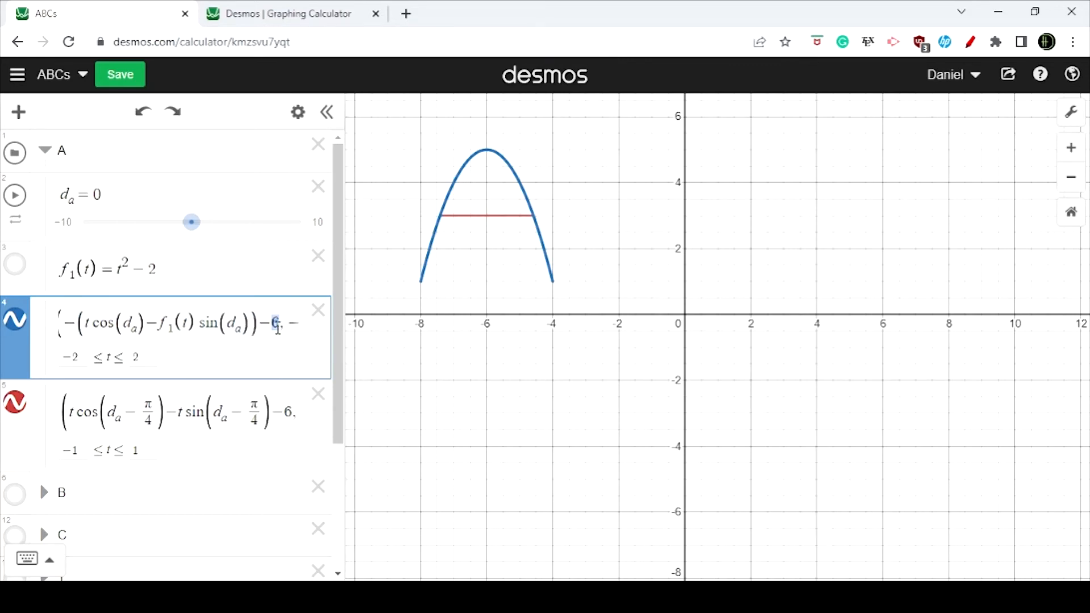
Step: Test the rotation of the whole letter A by varying d_a between about 0.7 and -0.5
click(190, 222)
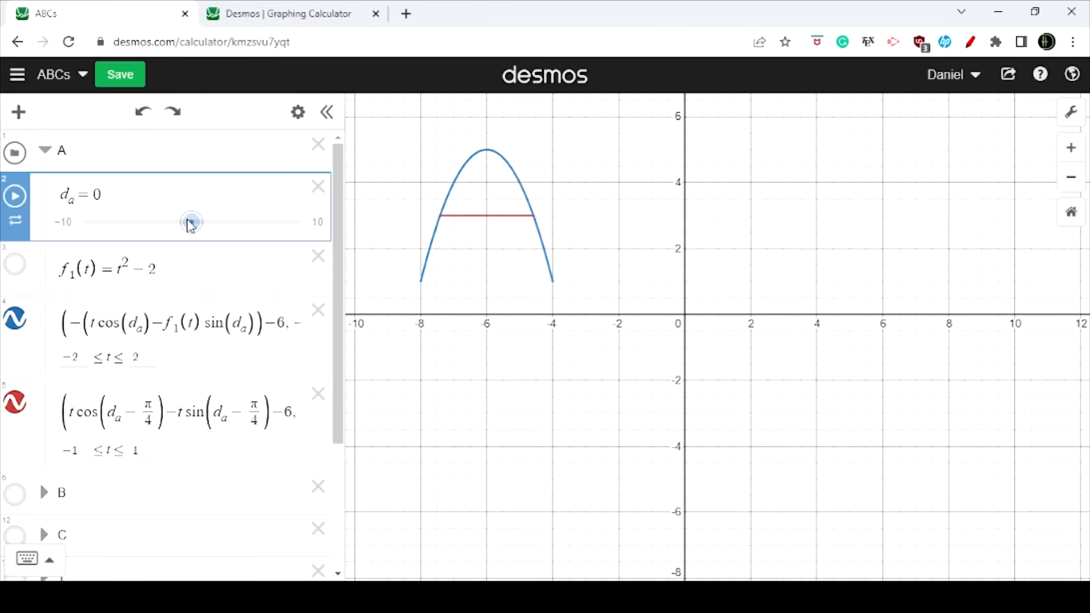
click(180, 219)
click(194, 220)
mouse_move(193, 221)
mouse_down()
mouse_move(202, 225)
mouse_move(183, 226)
mouse_move(203, 229)
mouse_up()
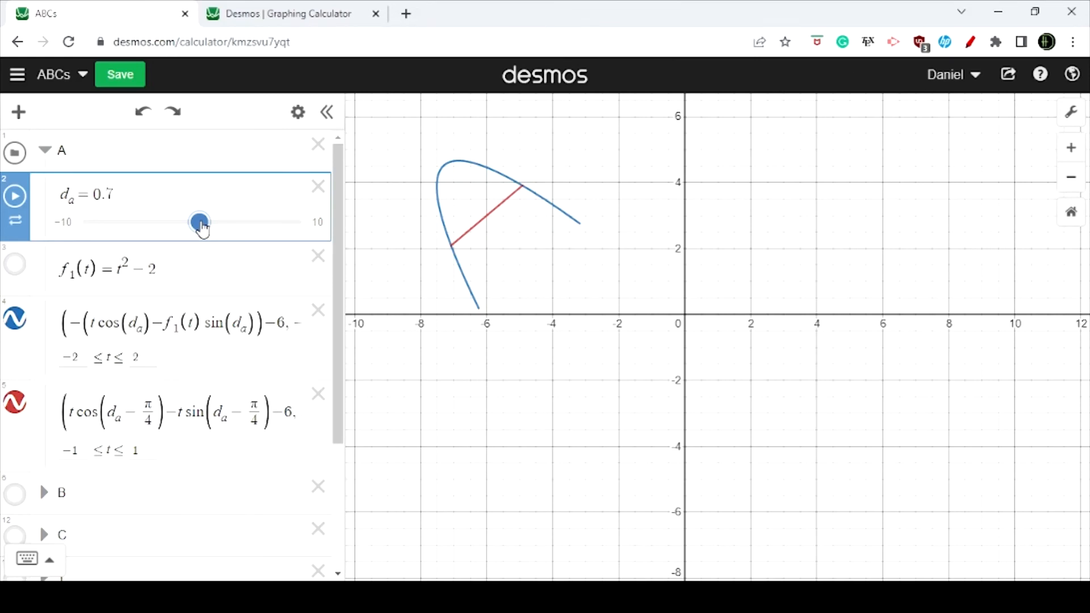
drag(203, 228, 189, 229)
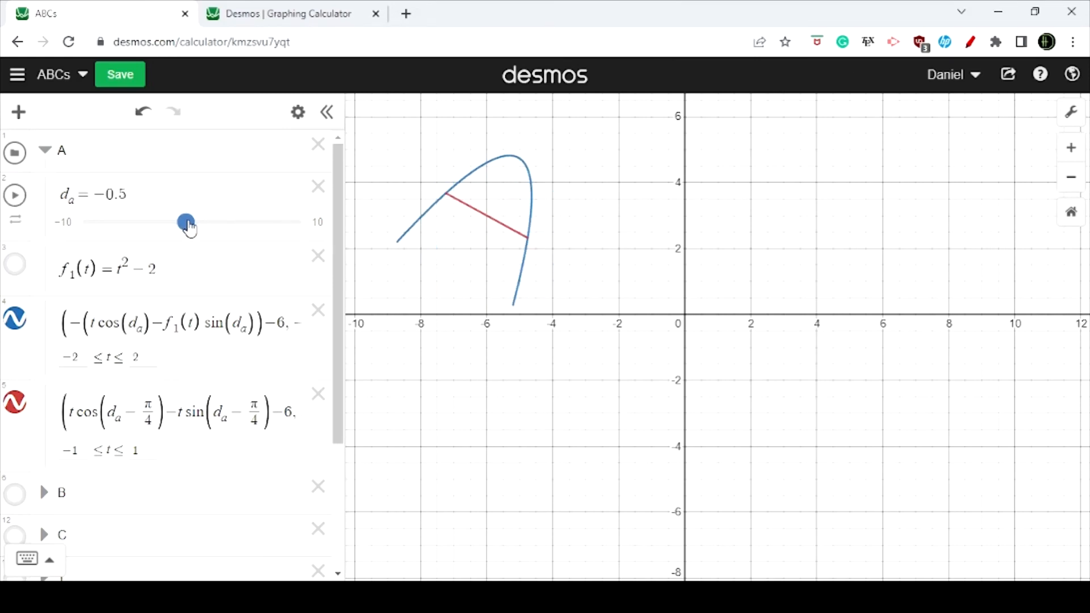